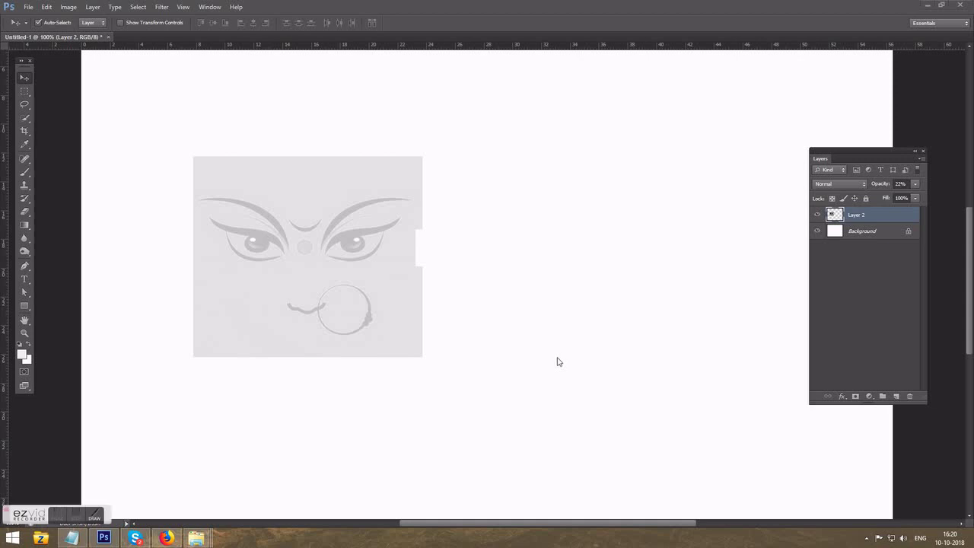
# Zoom in on the goddess face's right-hand eye.
pyautogui.press('z')
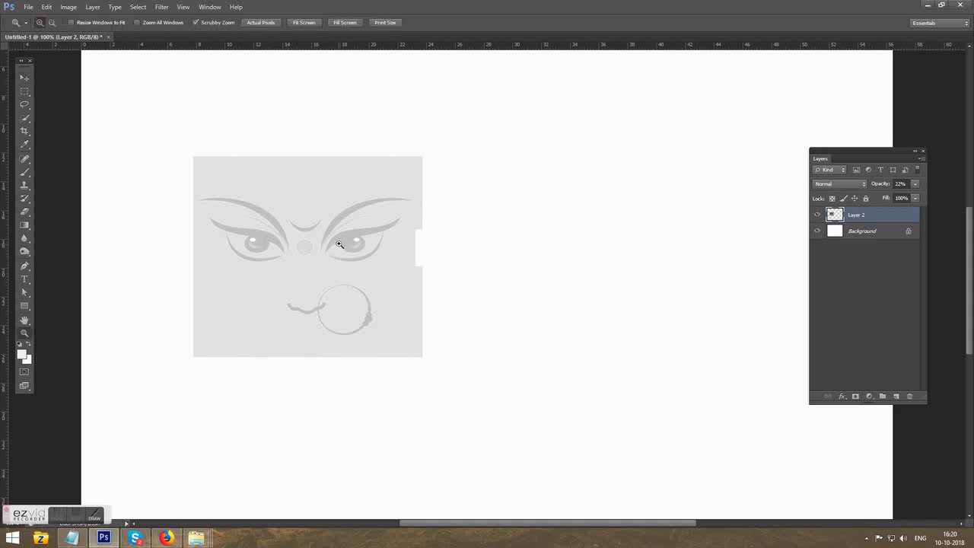
pyautogui.click(338, 247)
pyautogui.click(360, 267)
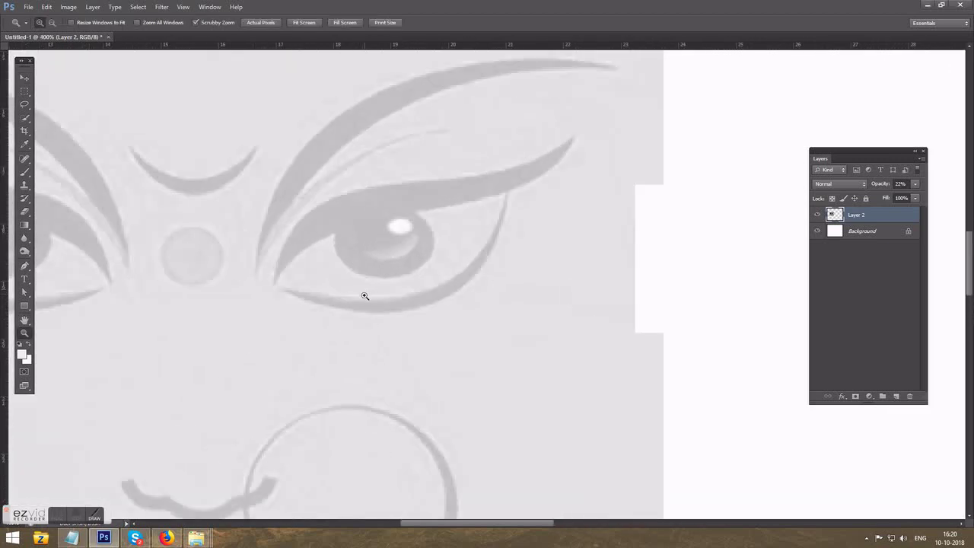
pyautogui.click(365, 297)
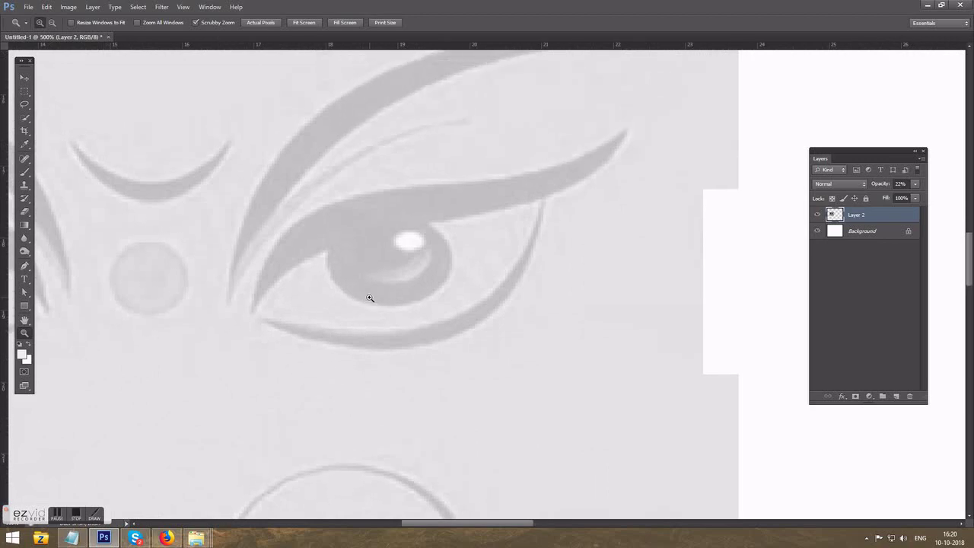
# Trace a closed Pen path outlining the upper eyelid.
pyautogui.press('p')
pyautogui.click(251, 308)
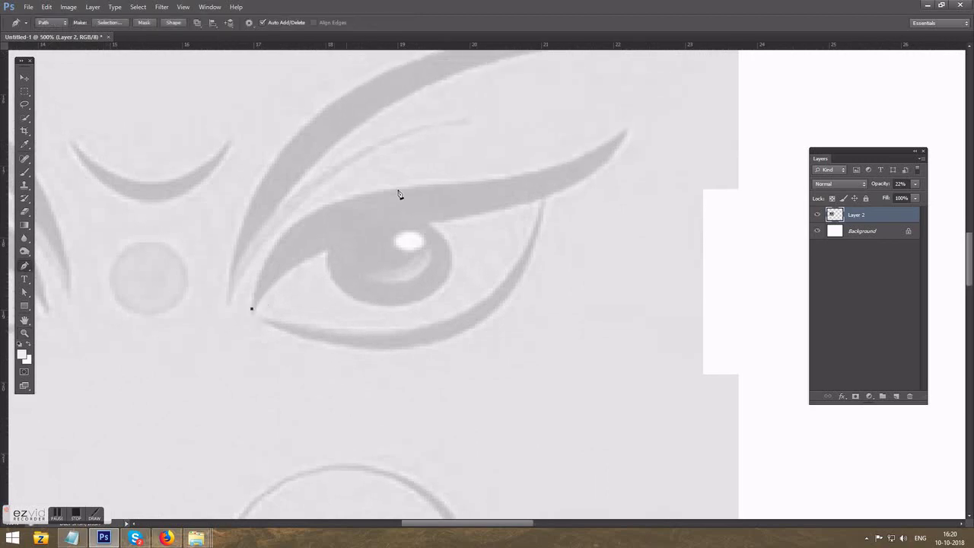
pyautogui.moveTo(396, 190); pyautogui.dragTo(529, 189)
pyautogui.keyDown('alt'); pyautogui.click(397, 189); pyautogui.keyUp('alt')
pyautogui.moveTo(622, 129); pyautogui.dragTo(650, 76)
pyautogui.keyDown('alt'); pyautogui.click(622, 130); pyautogui.keyUp('alt')
pyautogui.moveTo(436, 221); pyautogui.dragTo(282, 244)
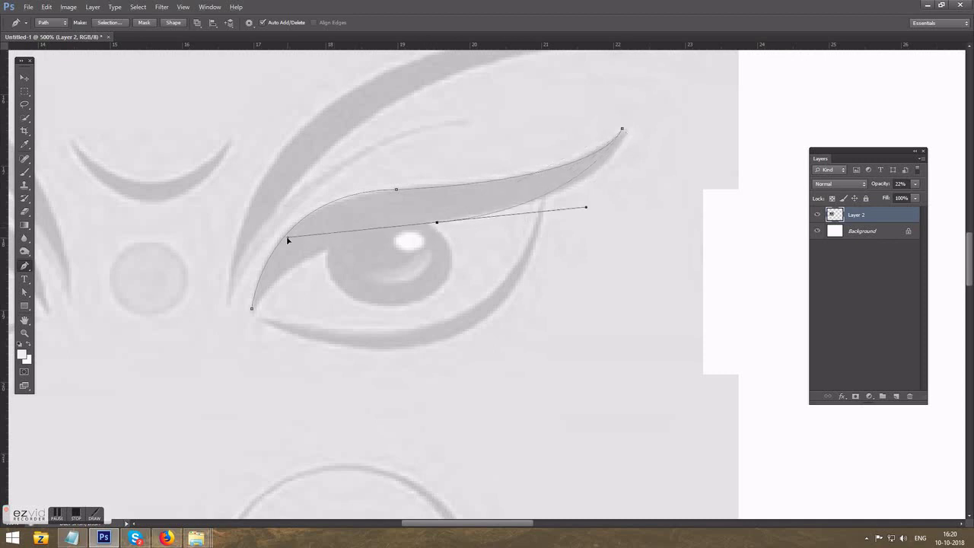
pyautogui.keyDown('alt'); pyautogui.click(437, 223); pyautogui.keyUp('alt')
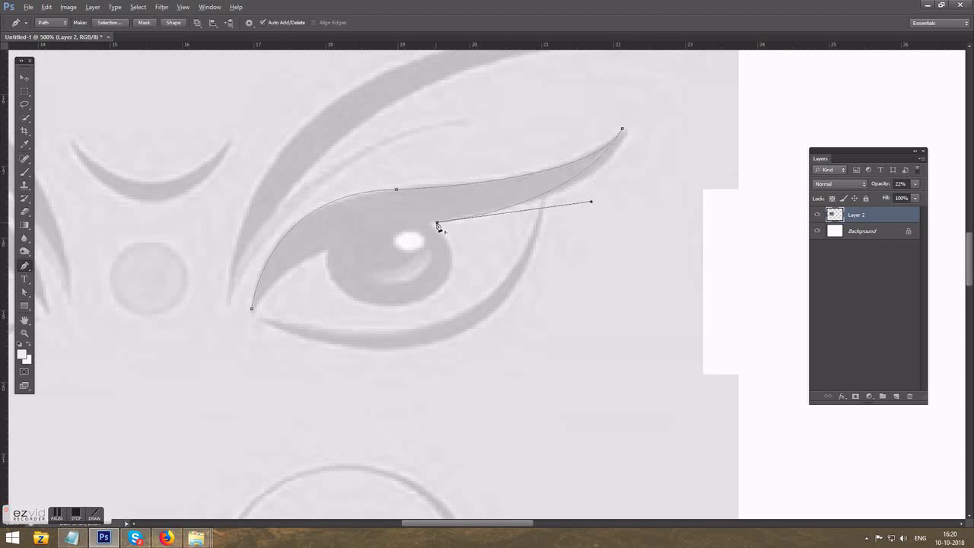
pyautogui.moveTo(252, 309); pyautogui.dragTo(219, 368)
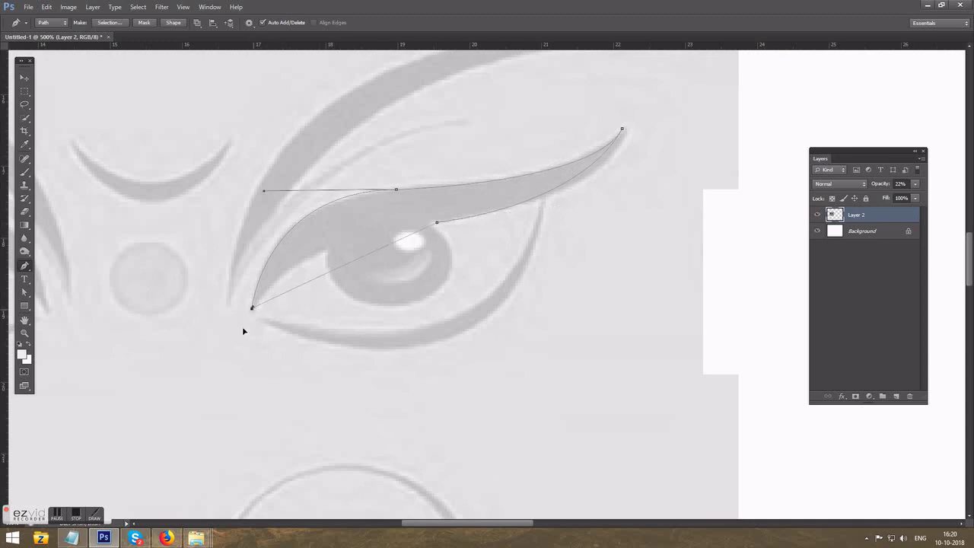
pyautogui.keyDown('ctrl'); pyautogui.click(219, 375); pyautogui.keyUp('ctrl')
# Refine the eyelid path's inner-corner curve with Direct Selection, then hide the path.
pyautogui.press('a')
pyautogui.click(379, 239)
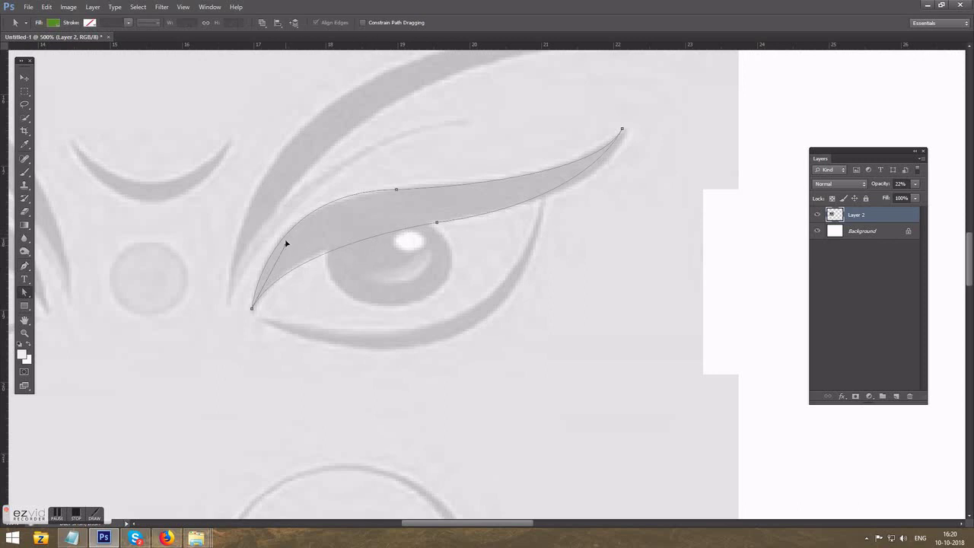
pyautogui.moveTo(286, 243); pyautogui.dragTo(285, 242)
pyautogui.press('p')
pyautogui.click(267, 318)
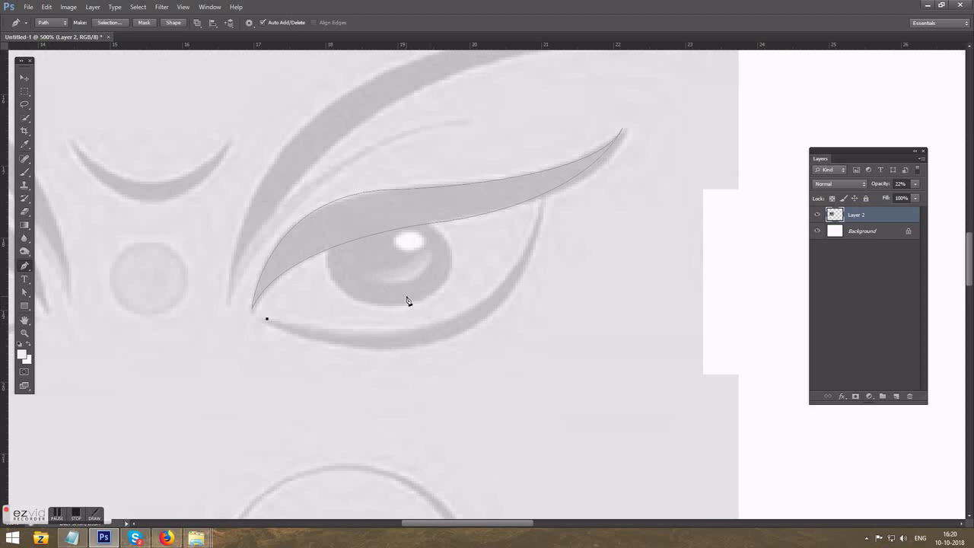
pyautogui.press('Return')
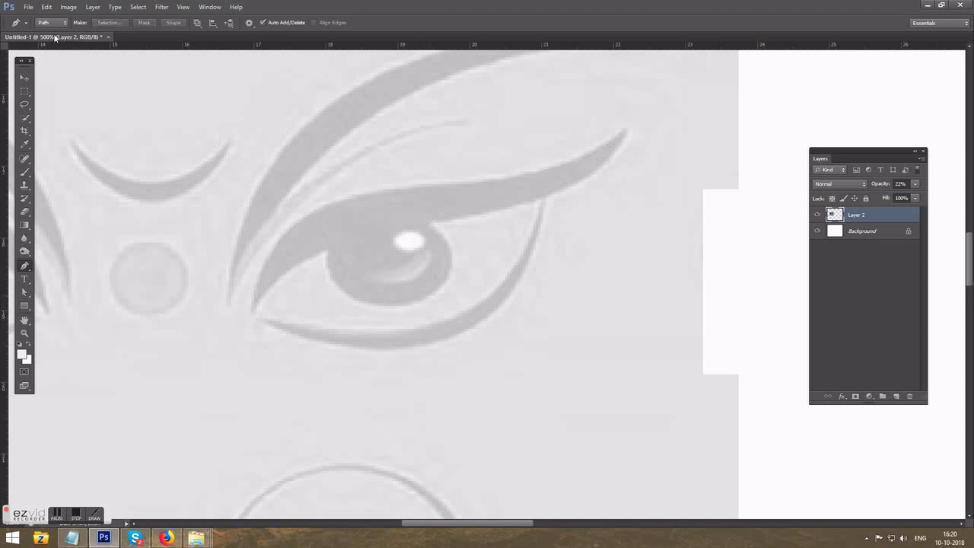
# Trace the upper eyelid as a closed Pen shape in Shape mode.
pyautogui.click(54, 25)
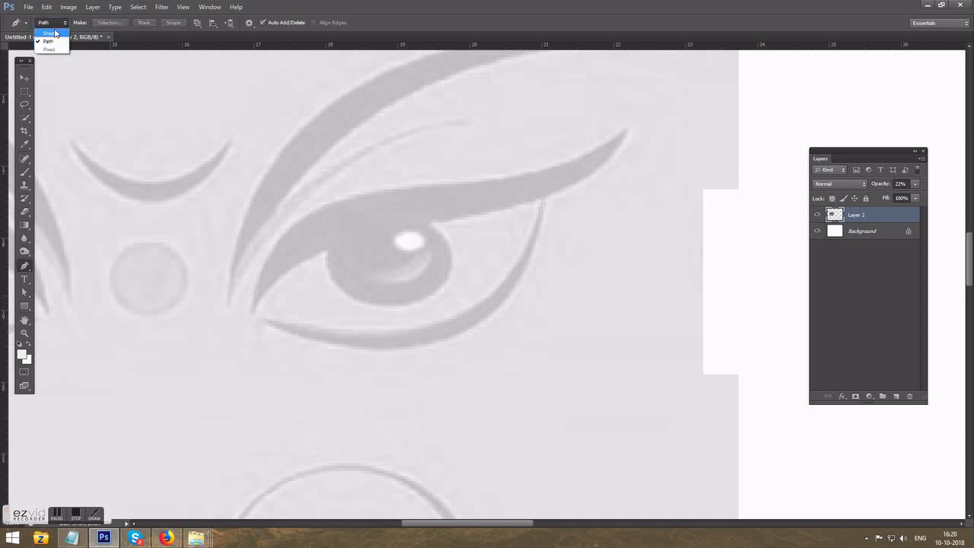
pyautogui.click(251, 313)
pyautogui.moveTo(448, 226); pyautogui.dragTo(578, 230)
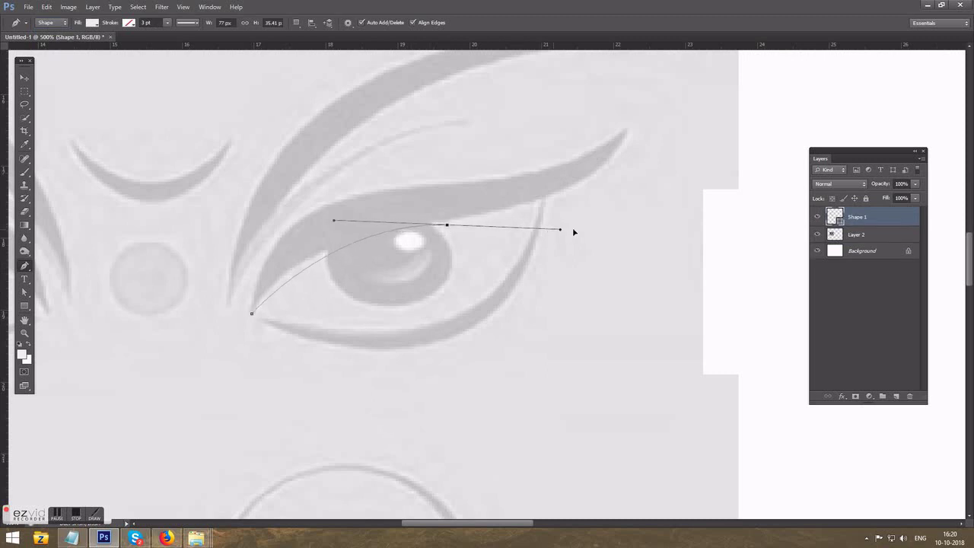
pyautogui.keyDown('alt'); pyautogui.click(447, 225); pyautogui.keyUp('alt')
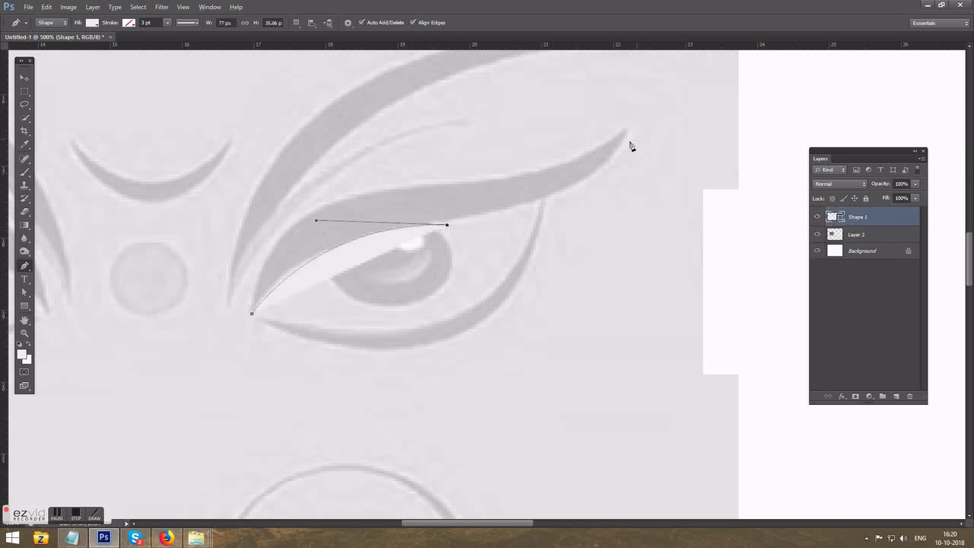
pyautogui.click(626, 136)
pyautogui.moveTo(627, 135); pyautogui.dragTo(634, 70)
pyautogui.click(632, 72)
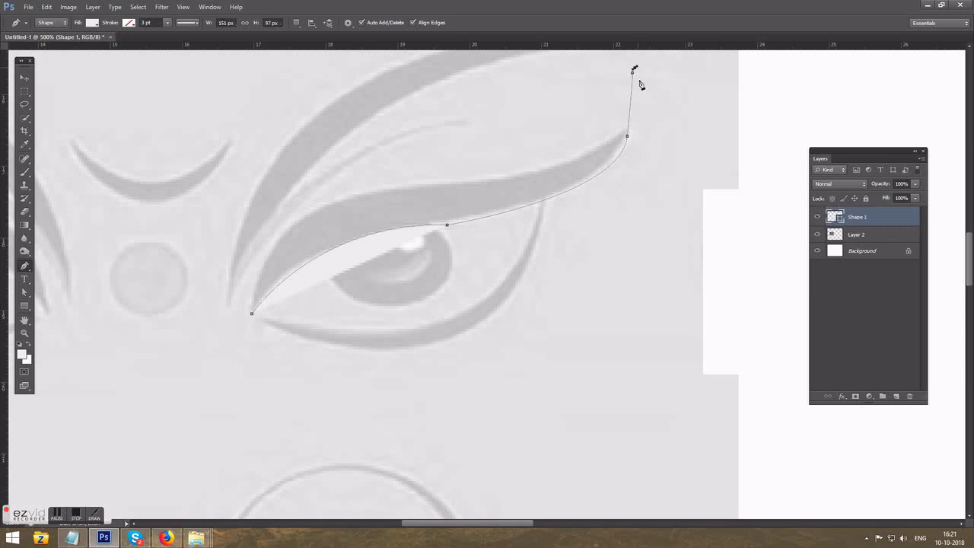
pyautogui.keyDown('alt'); pyautogui.click(628, 136); pyautogui.keyUp('alt')
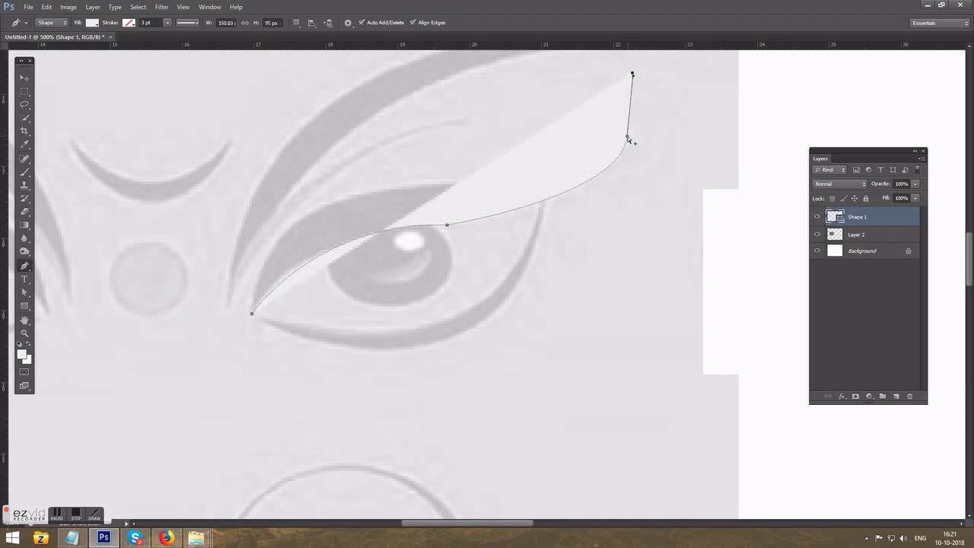
pyautogui.hotkey('ctrl', 'z')
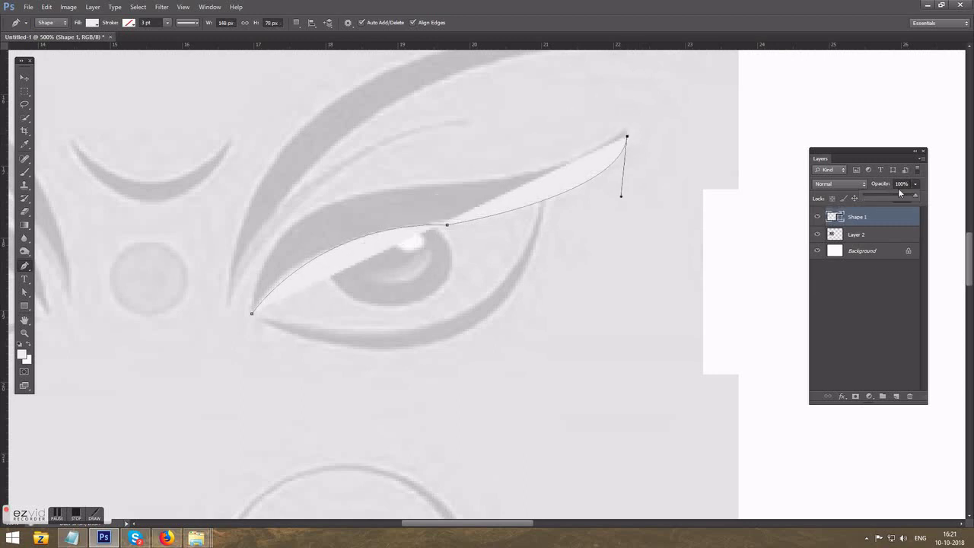
pyautogui.moveTo(492, 177); pyautogui.dragTo(453, 176)
pyautogui.keyDown('alt'); pyautogui.click(492, 177); pyautogui.keyUp('alt')
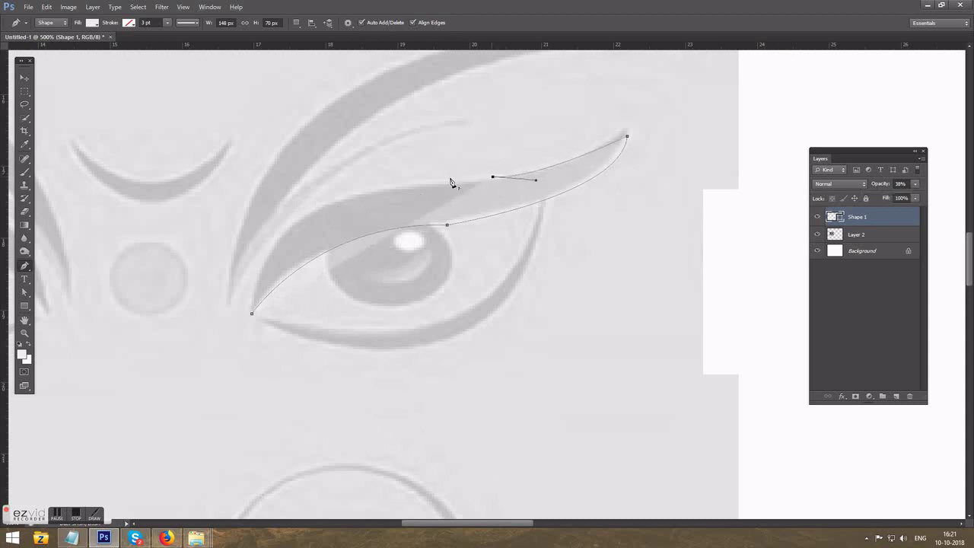
pyautogui.moveTo(269, 255); pyautogui.dragTo(231, 334)
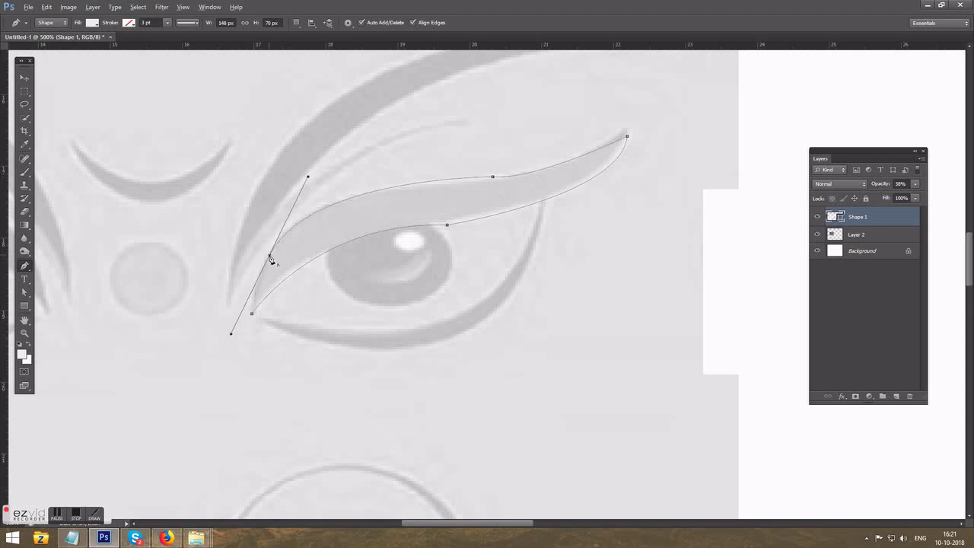
pyautogui.moveTo(251, 312); pyautogui.dragTo(252, 344)
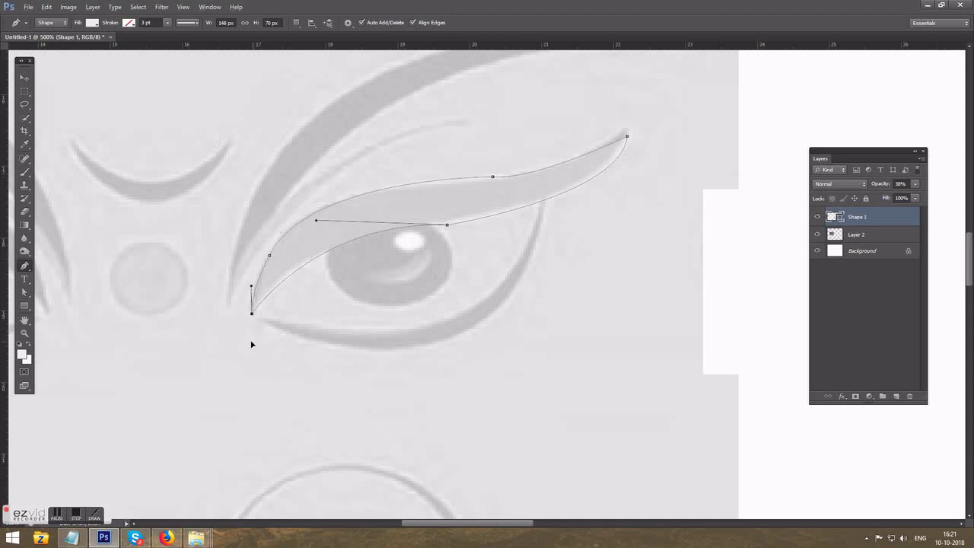
# Refine the eyelid shape's anchor points and curves with Direct Selection.
pyautogui.press('Escape')
pyautogui.press('a')
pyautogui.click(448, 226)
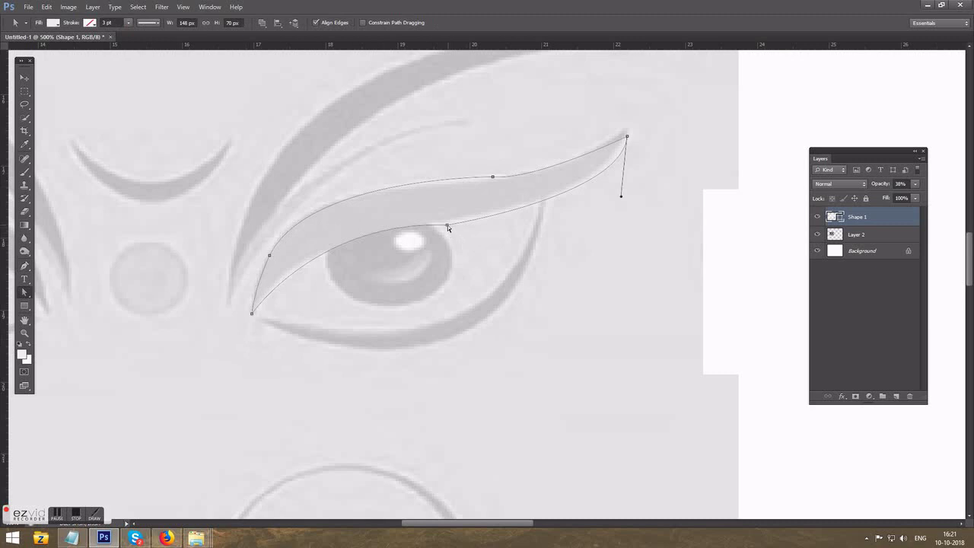
pyautogui.moveTo(447, 226); pyautogui.dragTo(446, 223)
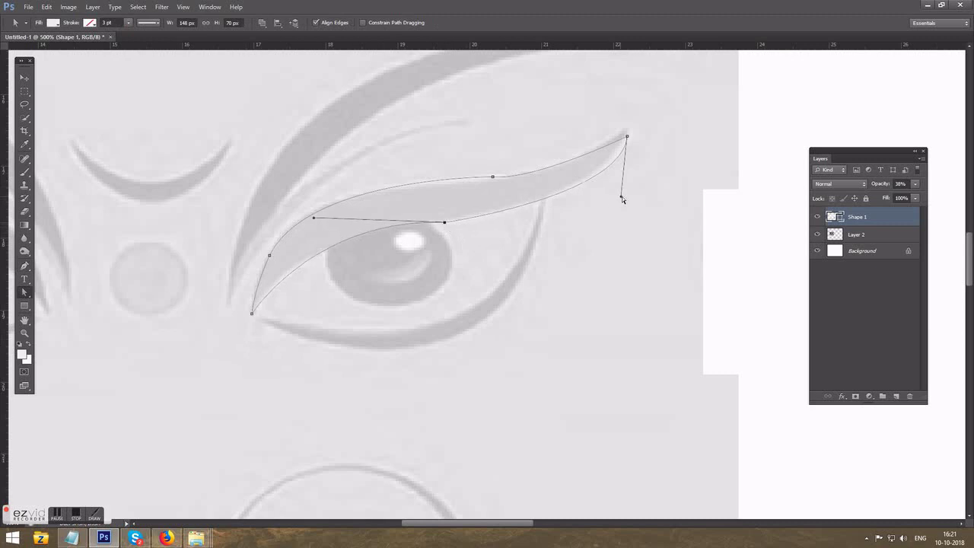
pyautogui.moveTo(622, 197); pyautogui.dragTo(599, 202)
pyautogui.moveTo(450, 221); pyautogui.dragTo(451, 220)
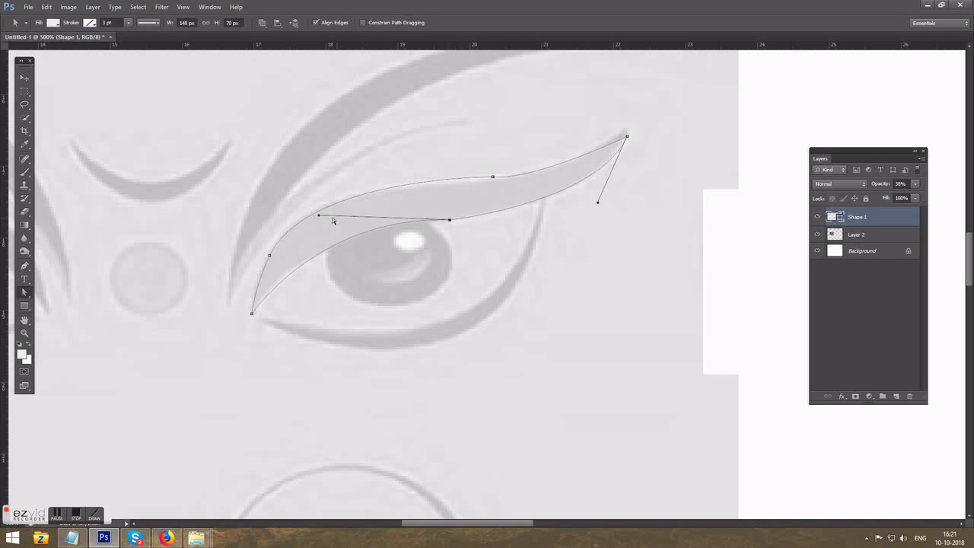
pyautogui.moveTo(319, 216); pyautogui.dragTo(282, 232)
pyautogui.moveTo(493, 176)
pyautogui.mouseDown()
pyautogui.moveTo(485, 180)
pyautogui.moveTo(577, 179)
pyautogui.mouseUp()
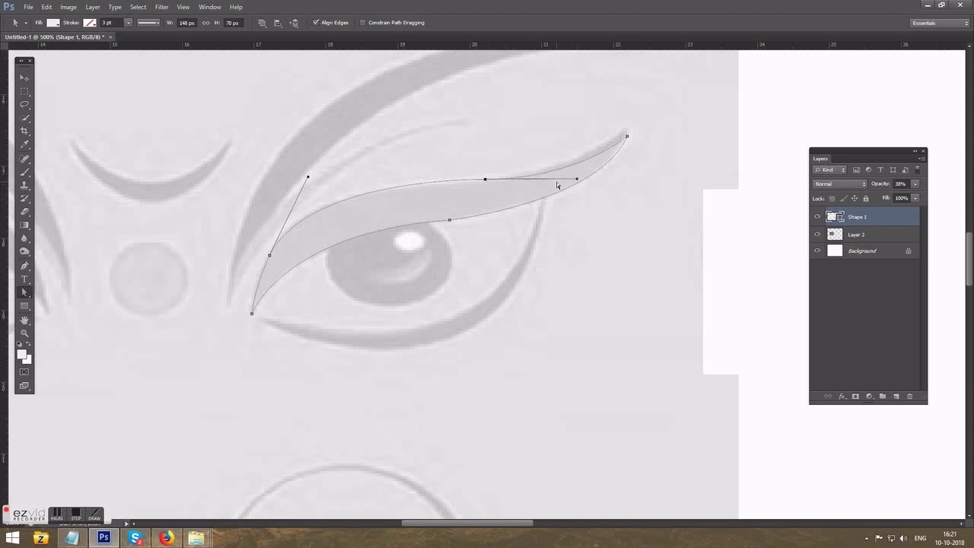
# Fill the upper eyelid shape with black and select Layer 2.
pyautogui.doubleClick(836, 217)
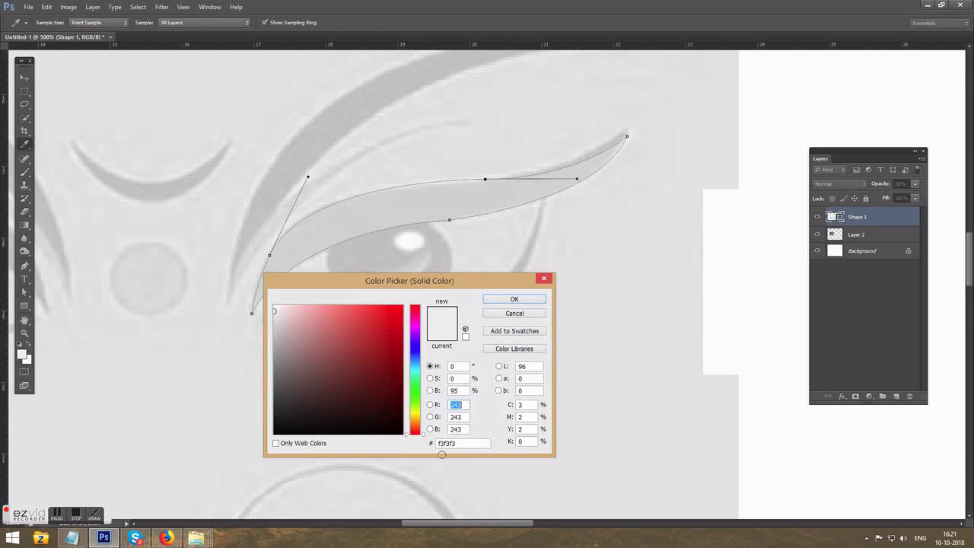
pyautogui.click(403, 434)
pyautogui.click(514, 300)
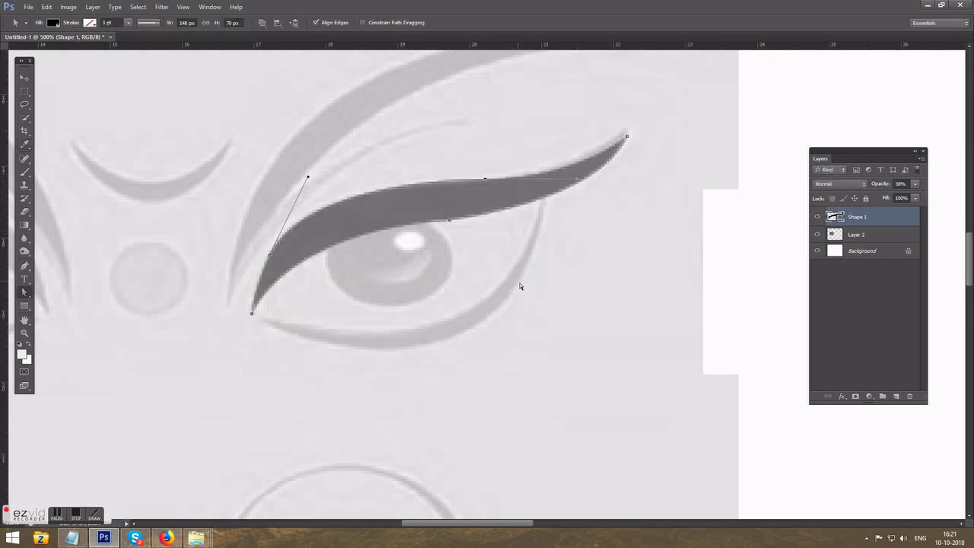
pyautogui.press('v')
pyautogui.click(522, 297)
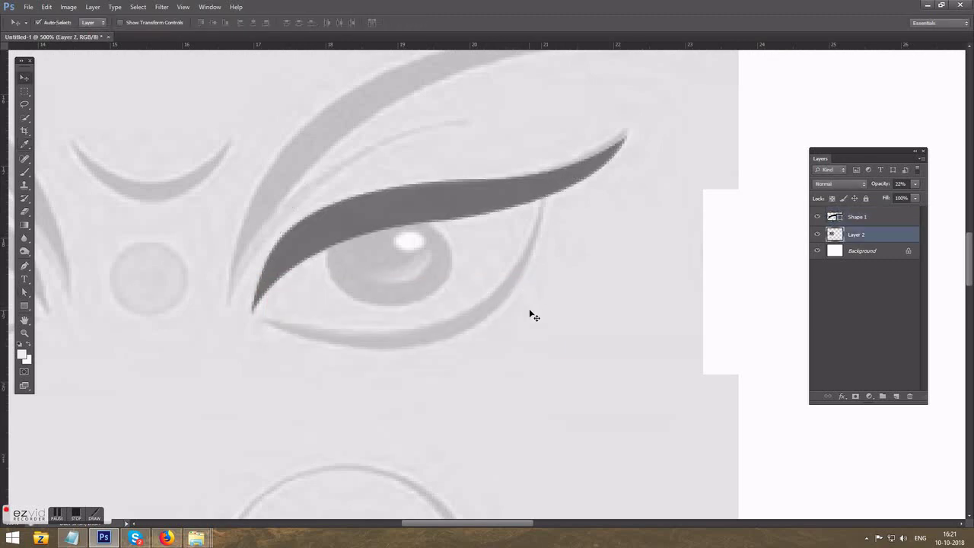
# Trace the lower eyelid from inner to outer corner as a closed Pen shape.
pyautogui.press('p')
pyautogui.click(264, 319)
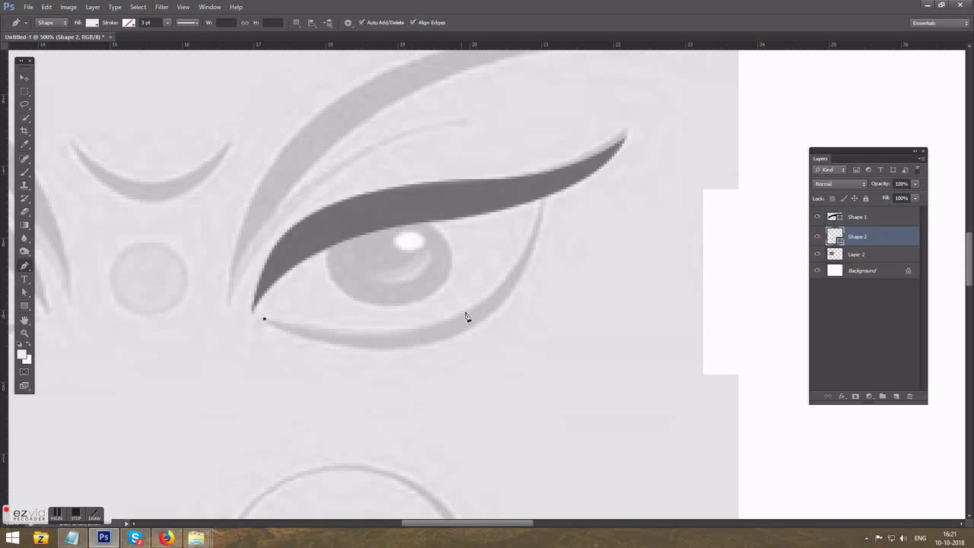
pyautogui.moveTo(466, 314); pyautogui.dragTo(517, 281)
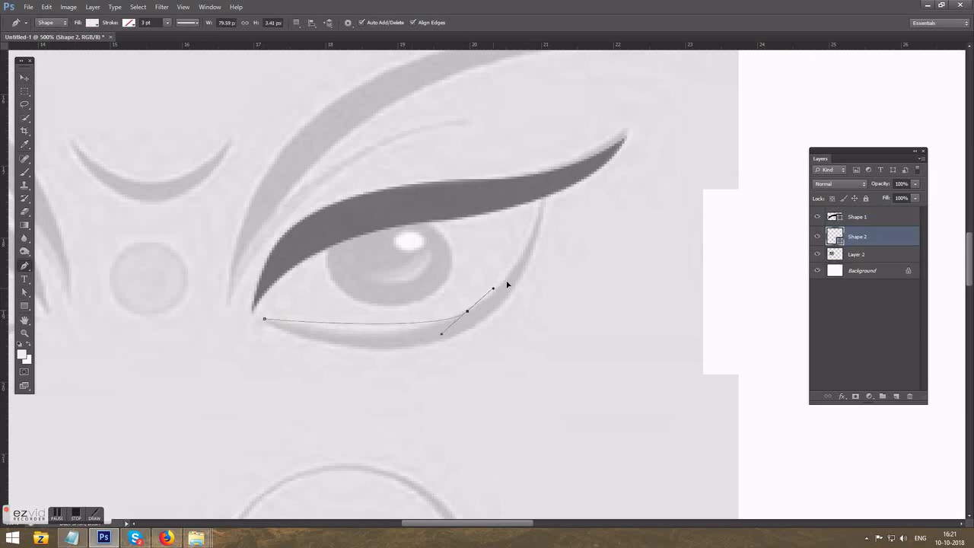
pyautogui.click(466, 312)
pyautogui.moveTo(542, 199); pyautogui.dragTo(553, 125)
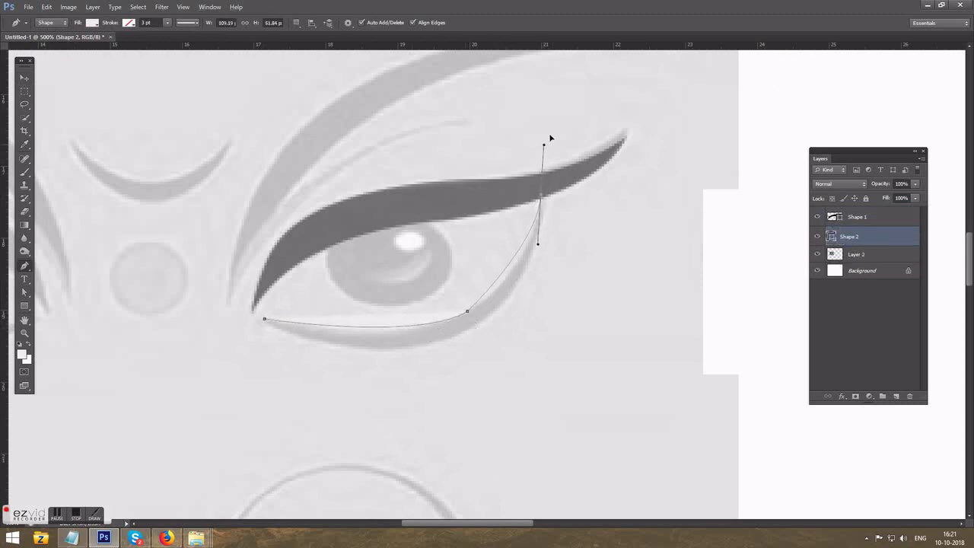
pyautogui.moveTo(529, 266); pyautogui.dragTo(529, 278)
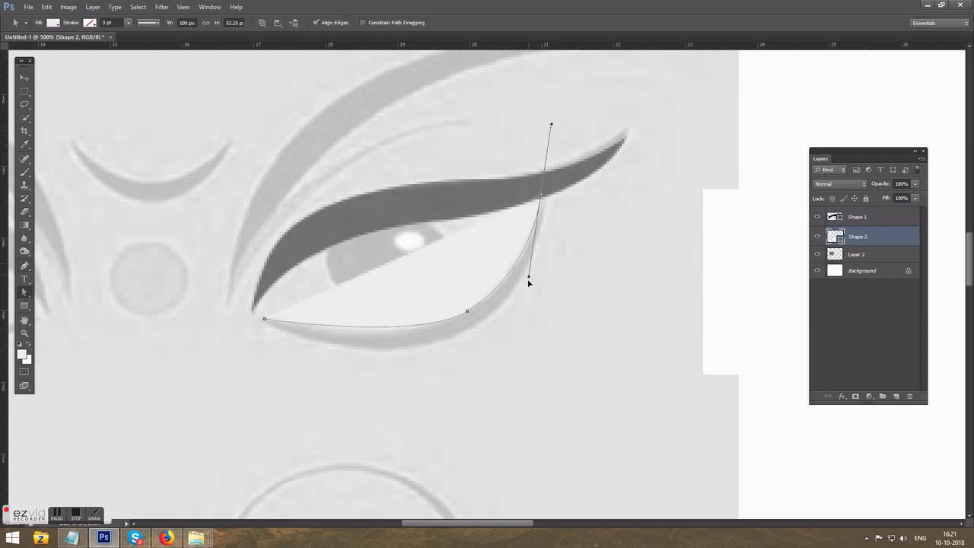
pyautogui.press('p')
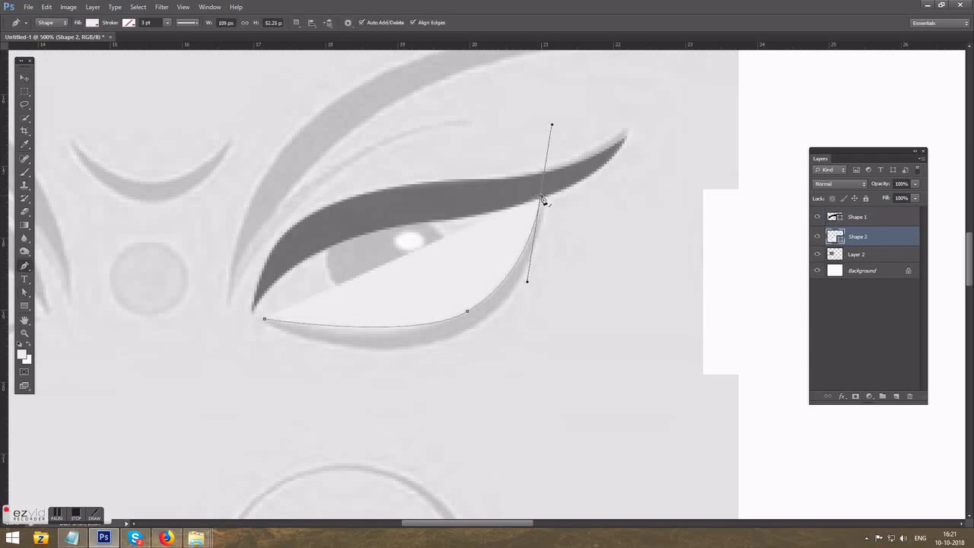
pyautogui.keyDown('alt'); pyautogui.click(542, 200); pyautogui.keyUp('alt')
pyautogui.moveTo(446, 342); pyautogui.dragTo(334, 382)
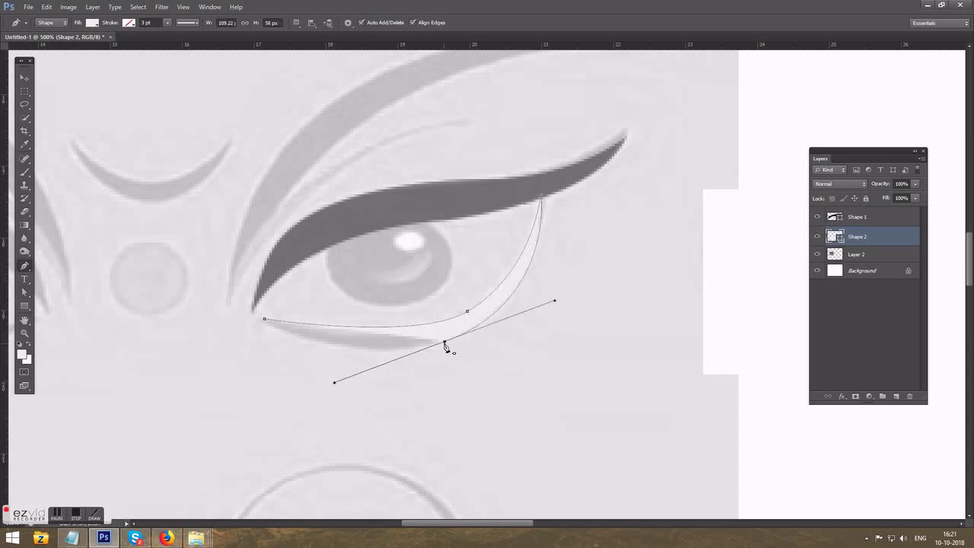
pyautogui.keyDown('alt'); pyautogui.click(445, 342); pyautogui.keyUp('alt')
pyautogui.moveTo(264, 318)
pyautogui.mouseDown()
pyautogui.moveTo(293, 354)
pyautogui.moveTo(337, 369)
pyautogui.moveTo(327, 367)
pyautogui.mouseUp()
pyautogui.press('Escape')
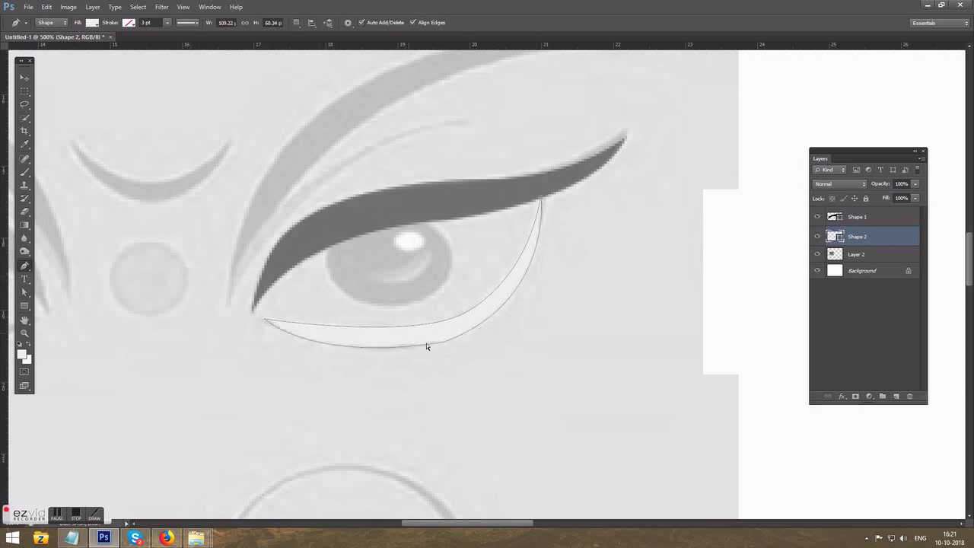
# Refine the lower eyelid's curves and handles with Direct Selection.
pyautogui.press('a')
pyautogui.click(445, 342)
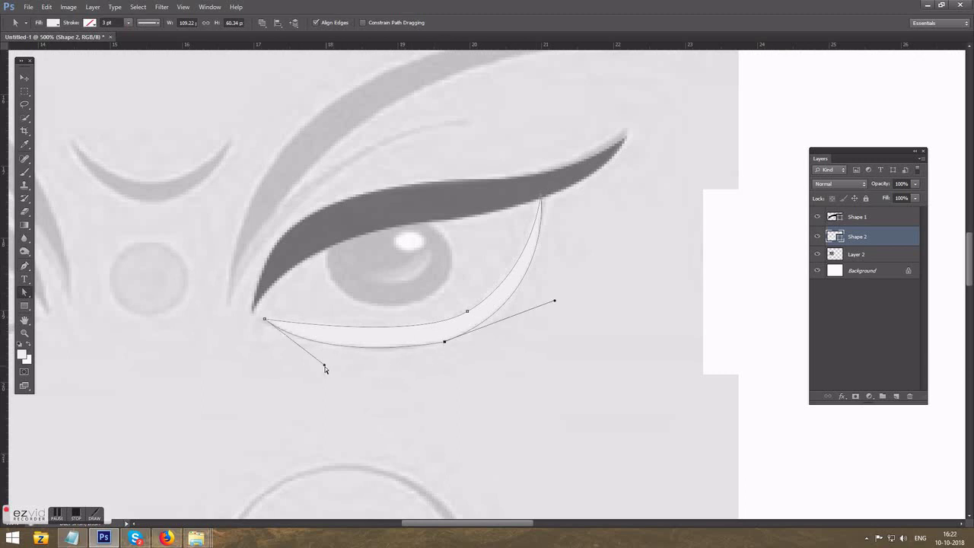
pyautogui.moveTo(325, 369); pyautogui.dragTo(360, 373)
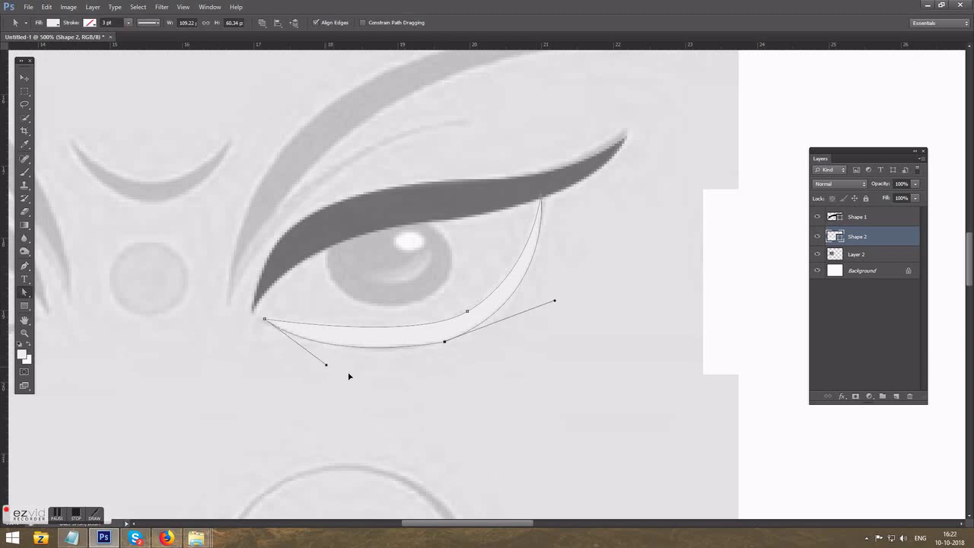
pyautogui.click(467, 312)
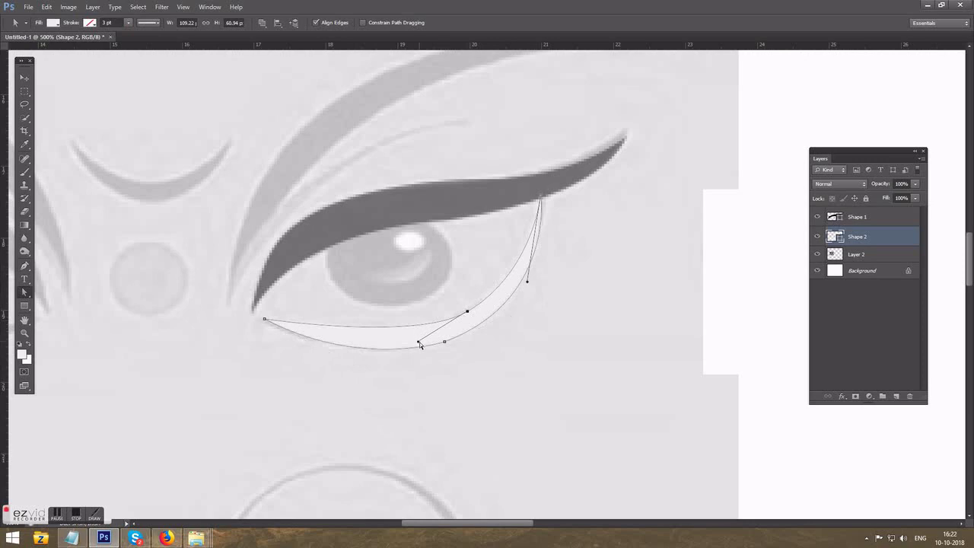
pyautogui.moveTo(410, 344); pyautogui.dragTo(400, 348)
# Fill the lower eyelid with grey sampled from the eyebrow, then select Layer 2.
pyautogui.press('v')
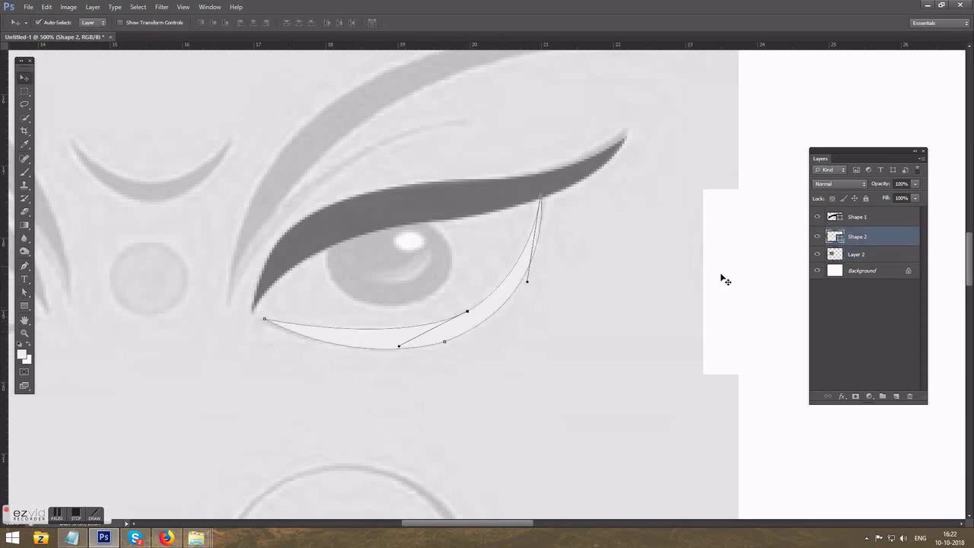
pyautogui.doubleClick(835, 237)
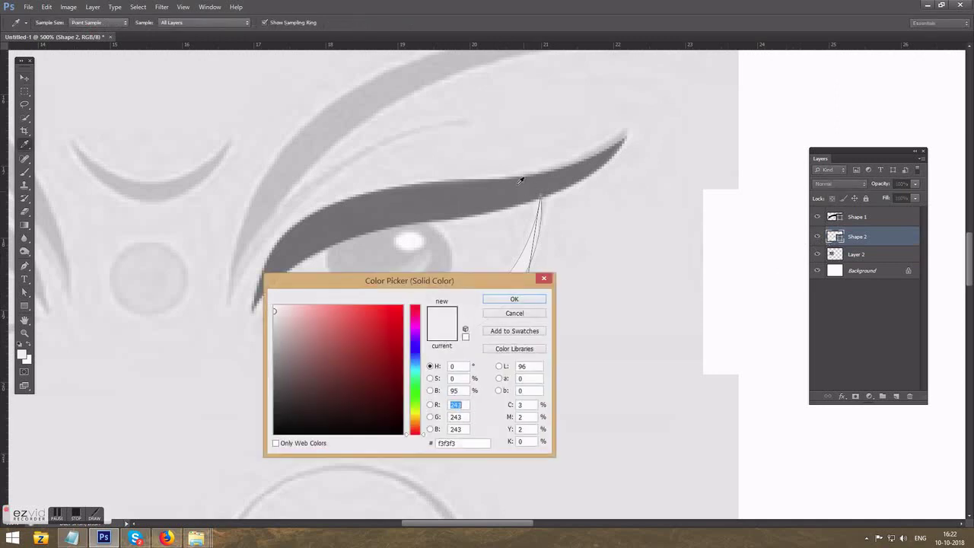
pyautogui.click(500, 183)
pyautogui.click(521, 300)
pyautogui.click(569, 292)
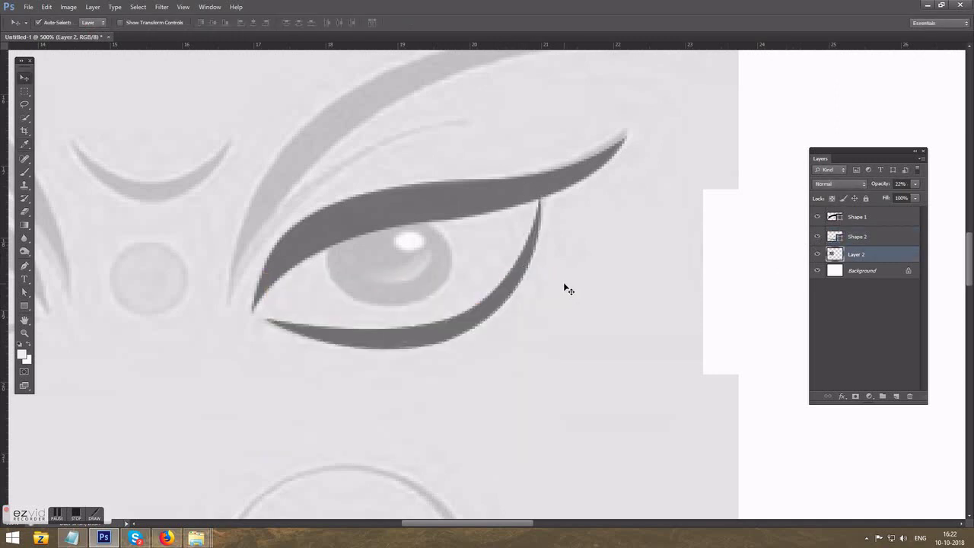
# Draw an ellipse over the iris, enlarge it with Free Transform, and hide it.
pyautogui.click(25, 306)
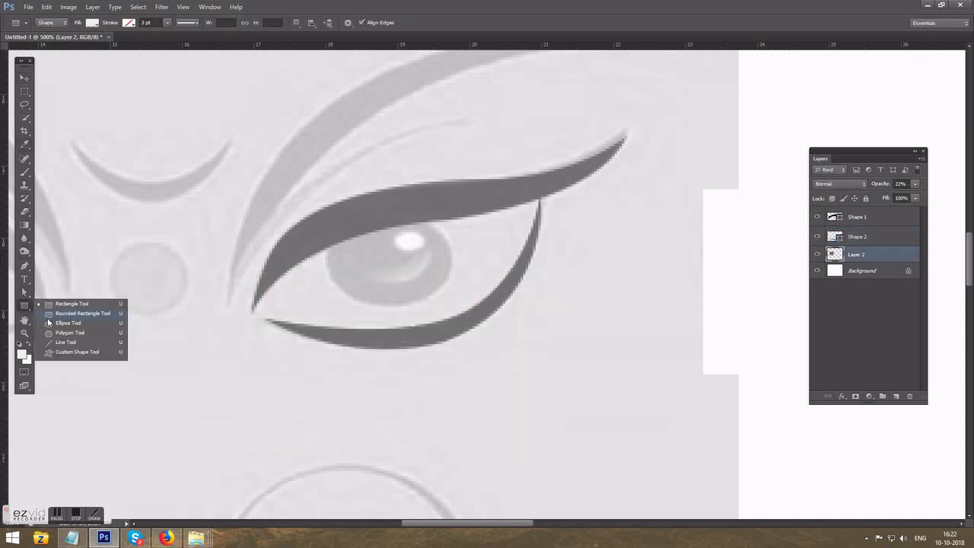
pyautogui.click(52, 323)
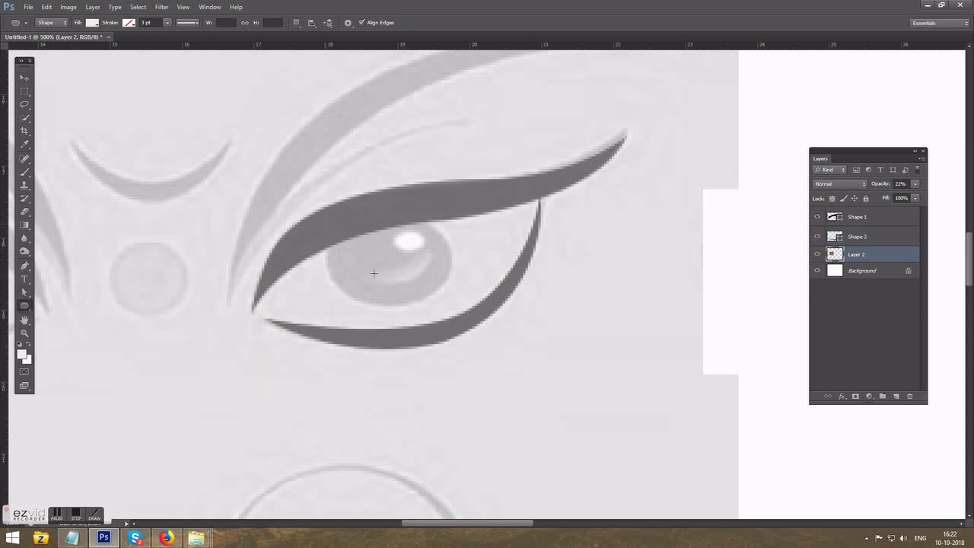
pyautogui.moveTo(374, 271)
pyautogui.mouseDown()
pyautogui.moveTo(436, 306)
pyautogui.moveTo(406, 284)
pyautogui.mouseUp()
pyautogui.press('v')
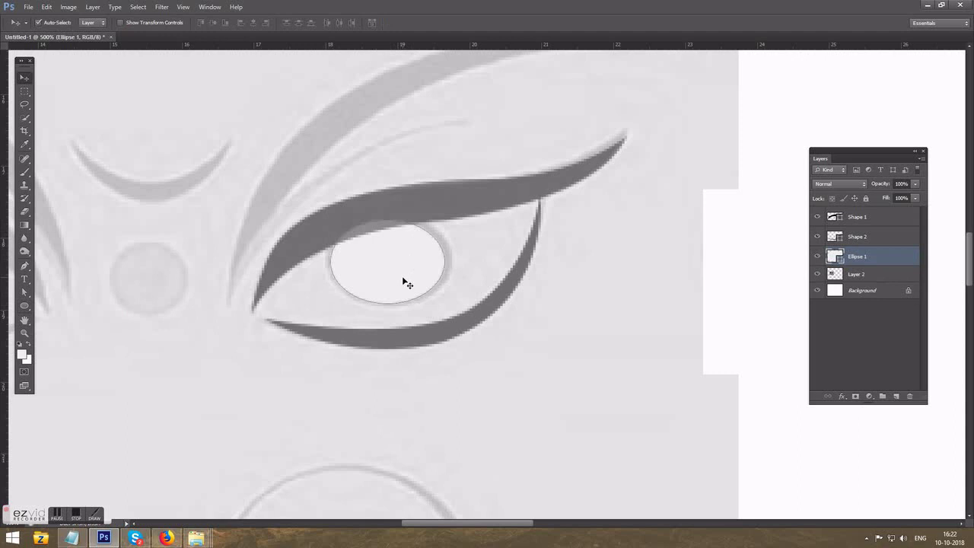
pyautogui.hotkey('ctrl', 't')
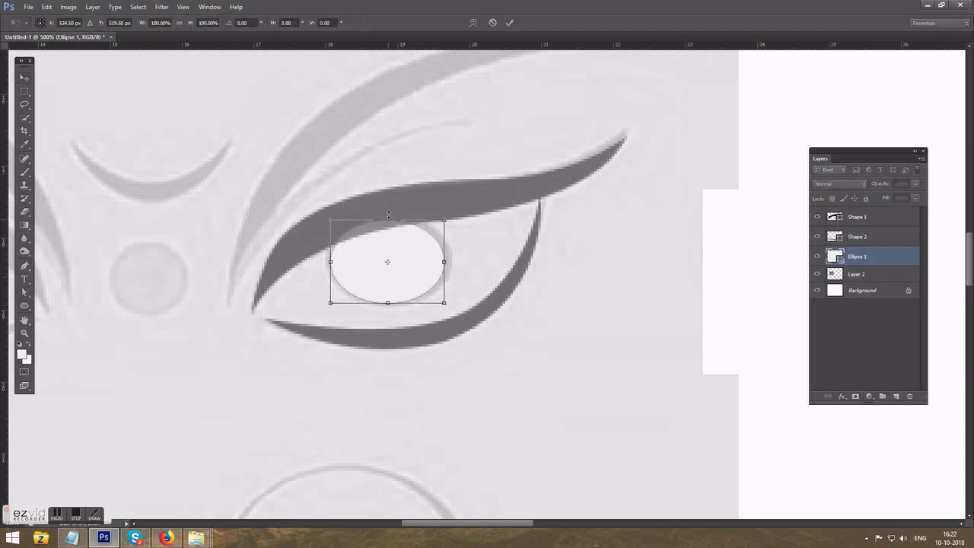
pyautogui.moveTo(388, 215); pyautogui.dragTo(389, 210)
pyautogui.moveTo(444, 303); pyautogui.dragTo(449, 305)
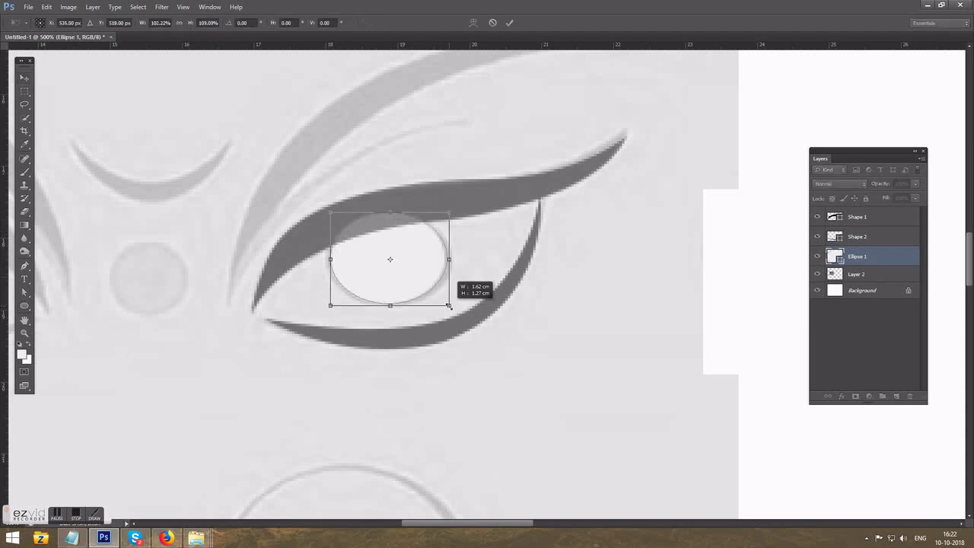
pyautogui.press('Return')
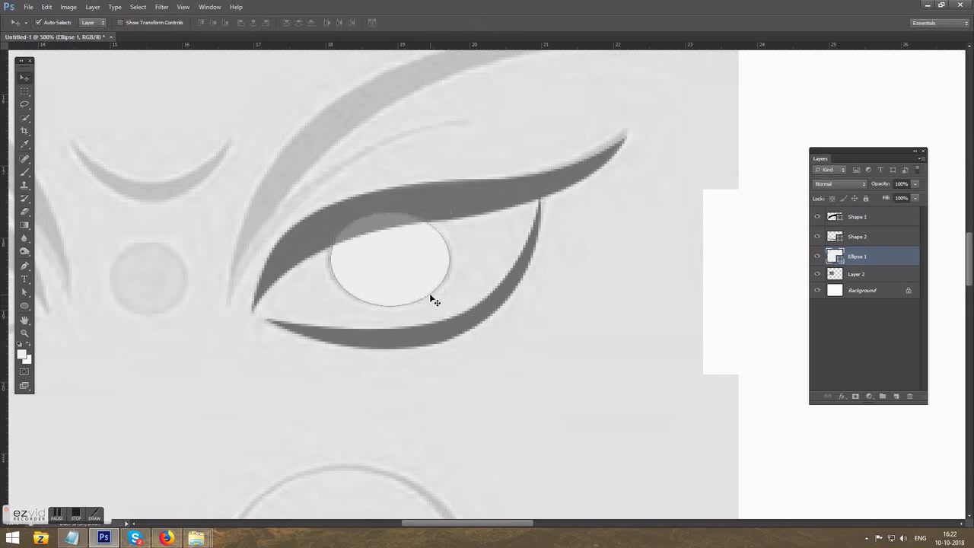
pyautogui.click(817, 258)
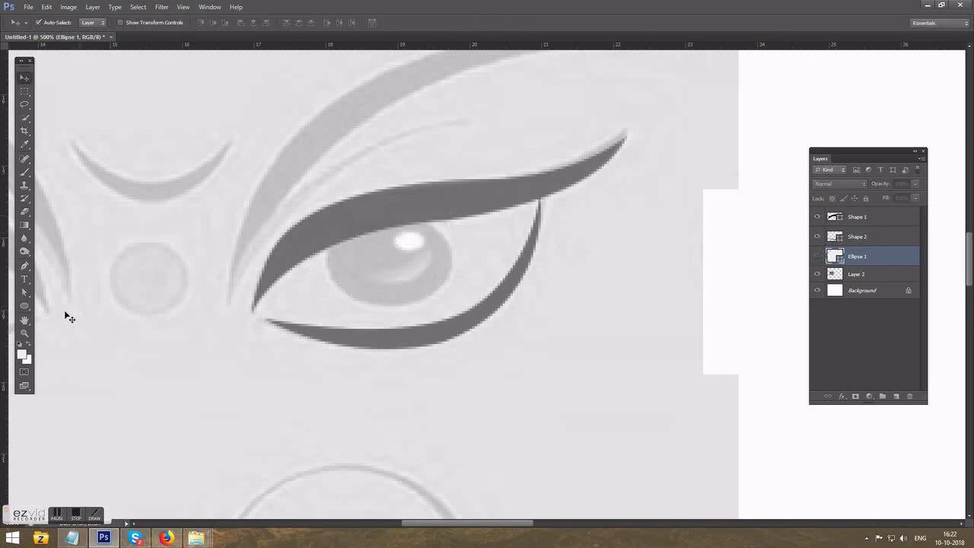
# Draw a small white highlight ellipse and a crescent highlight shape inside the iris.
pyautogui.click(25, 306)
pyautogui.moveTo(402, 238); pyautogui.dragTo(423, 250)
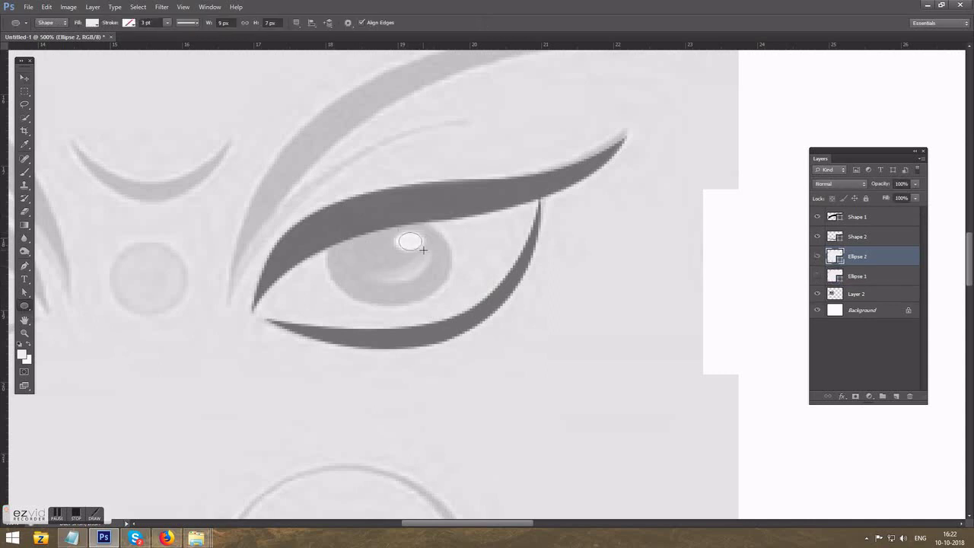
pyautogui.press('p')
pyautogui.click(424, 252)
pyautogui.moveTo(378, 281); pyautogui.dragTo(333, 280)
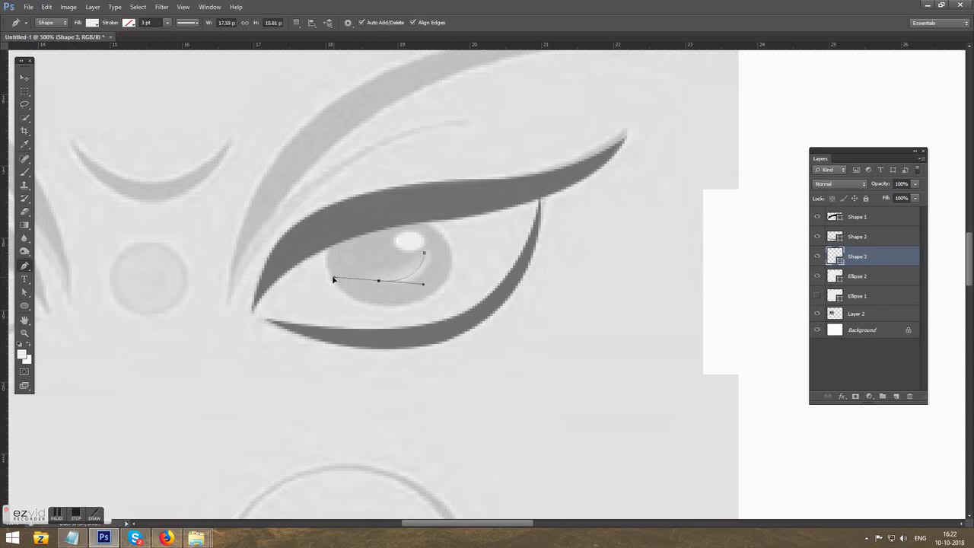
pyautogui.click(334, 278)
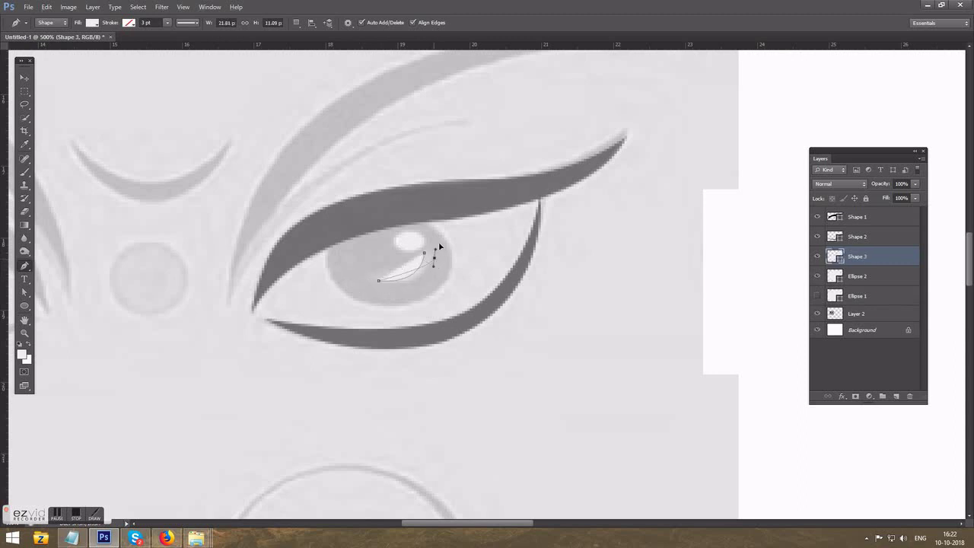
pyautogui.moveTo(433, 258); pyautogui.dragTo(443, 226)
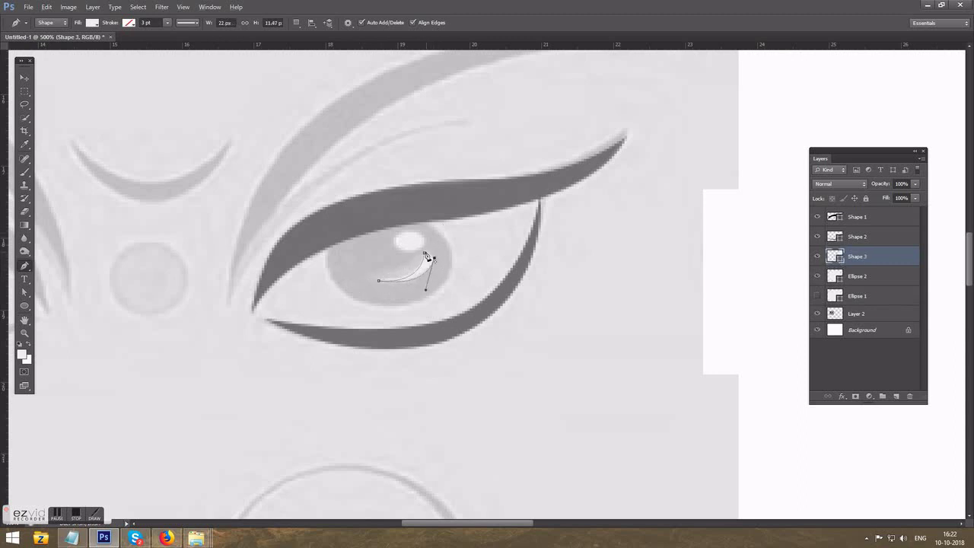
pyautogui.press('Return')
# Keep the small Ellipse 2 highlight white.
pyautogui.doubleClick(836, 279)
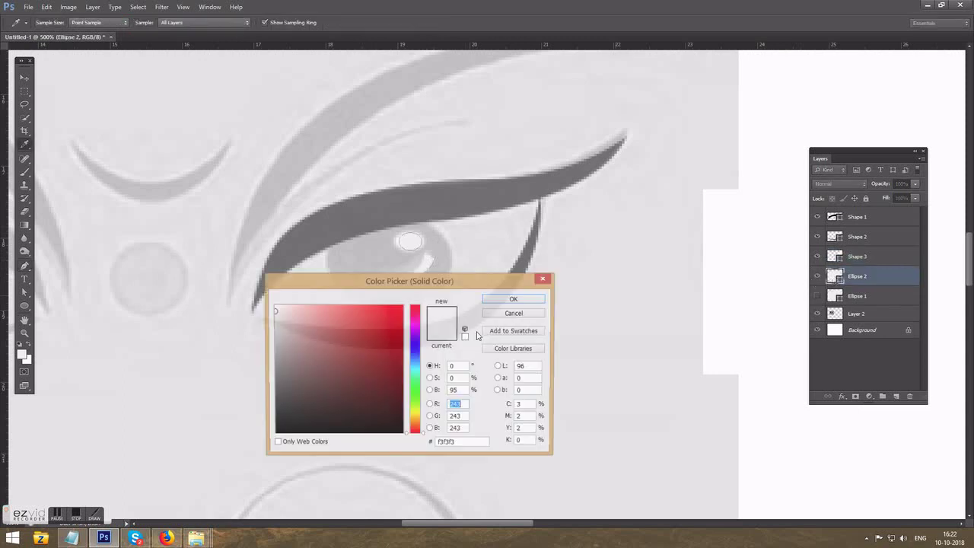
pyautogui.click(404, 434)
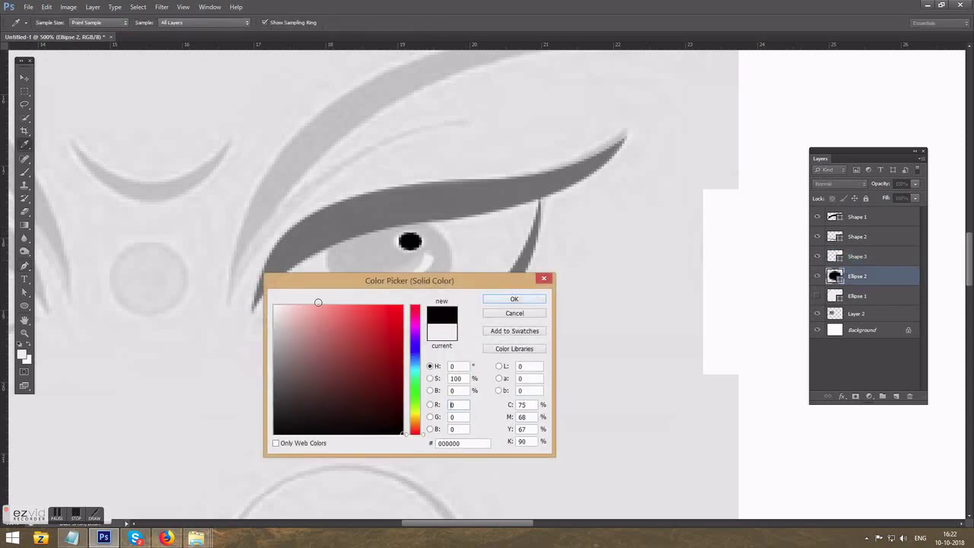
pyautogui.moveTo(318, 302); pyautogui.dragTo(274, 304)
pyautogui.press('Return')
# Fill the Ellipse 1 iris black and make it visible again.
pyautogui.click(831, 295)
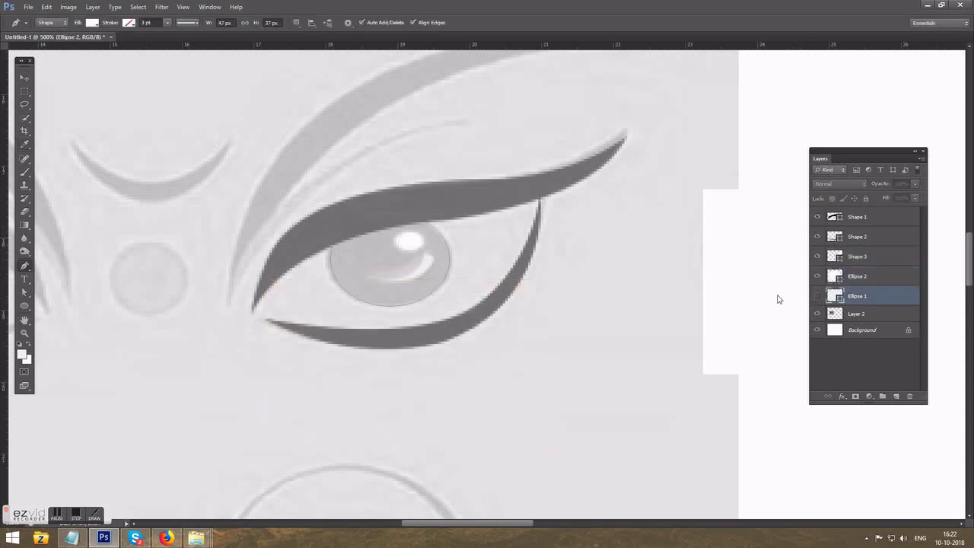
pyautogui.doubleClick(835, 295)
pyautogui.click(404, 434)
pyautogui.click(511, 301)
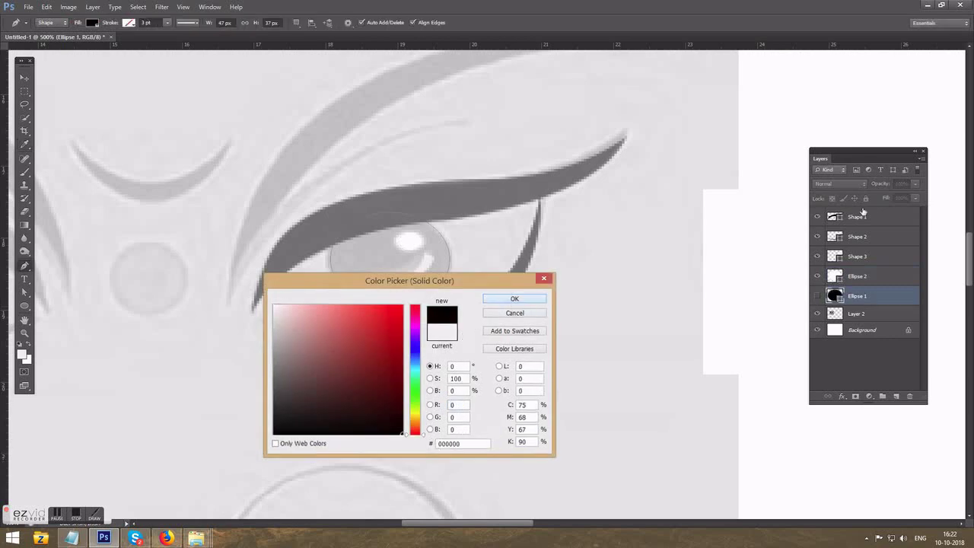
pyautogui.click(819, 295)
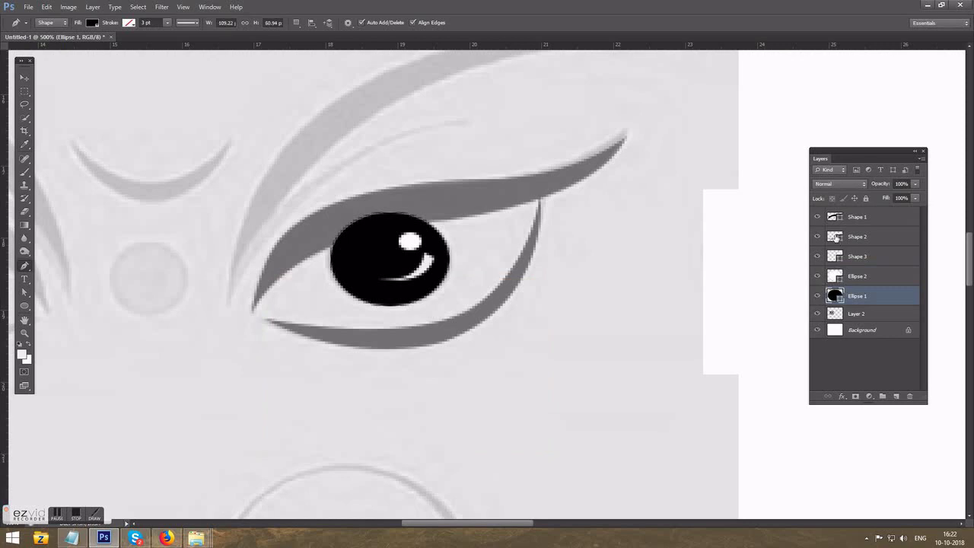
# Fill both eyelid shapes black, restoring the upper eyelid to 100% opacity.
pyautogui.doubleClick(835, 237)
pyautogui.click(350, 242)
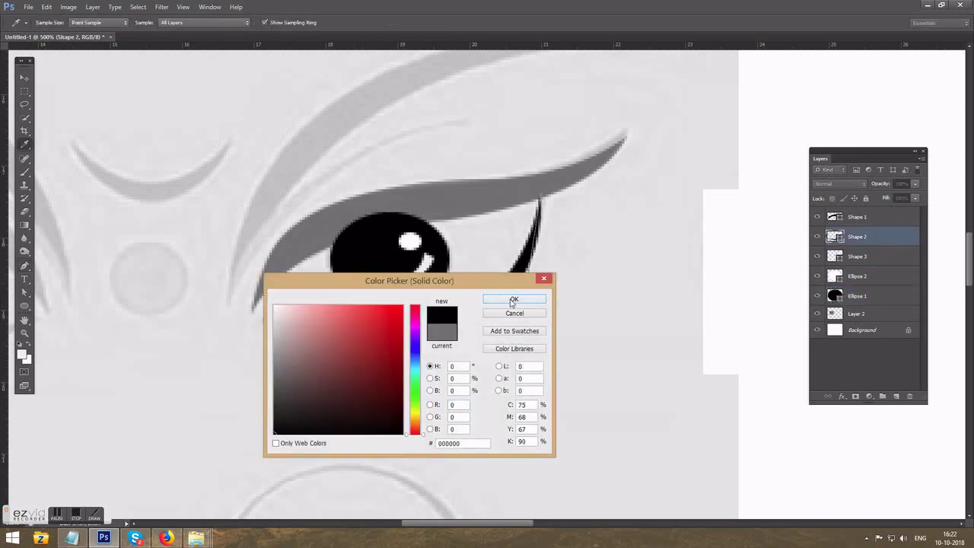
pyautogui.click(511, 301)
pyautogui.doubleClick(834, 217)
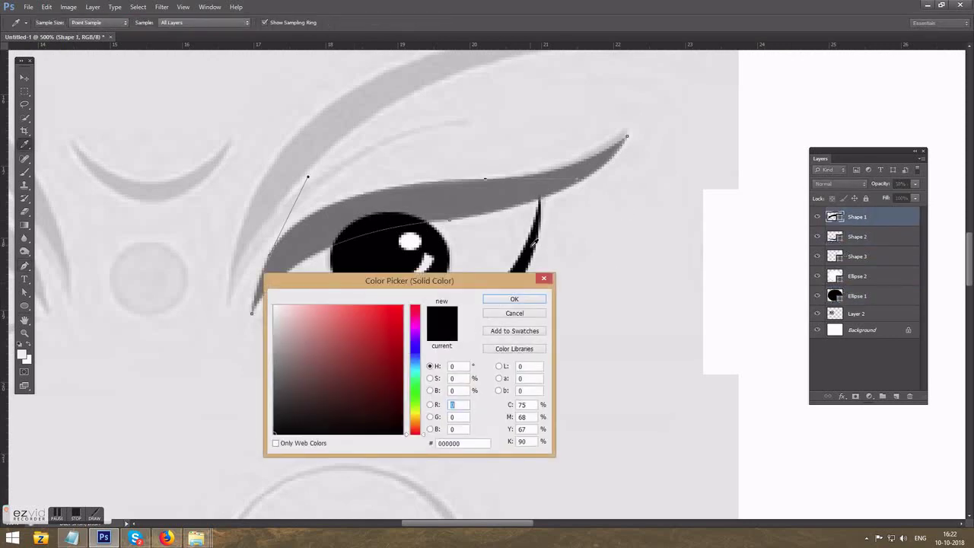
pyautogui.click(514, 299)
pyautogui.click(915, 184)
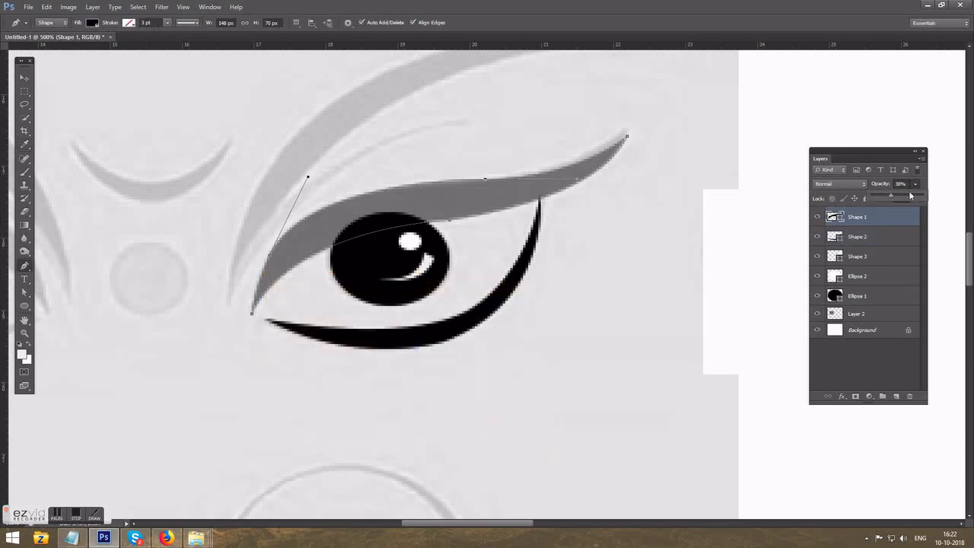
pyautogui.press('v')
pyautogui.click(562, 253)
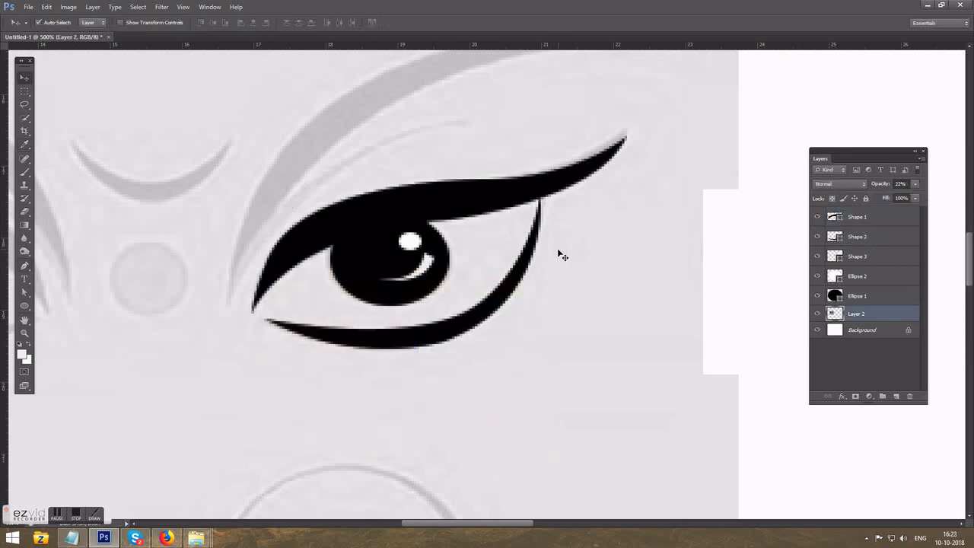
# Draw a thin curved crease line above the upper eyelid.
pyautogui.scroll(2, 563, 256)
pyautogui.scroll(1, 559, 255)
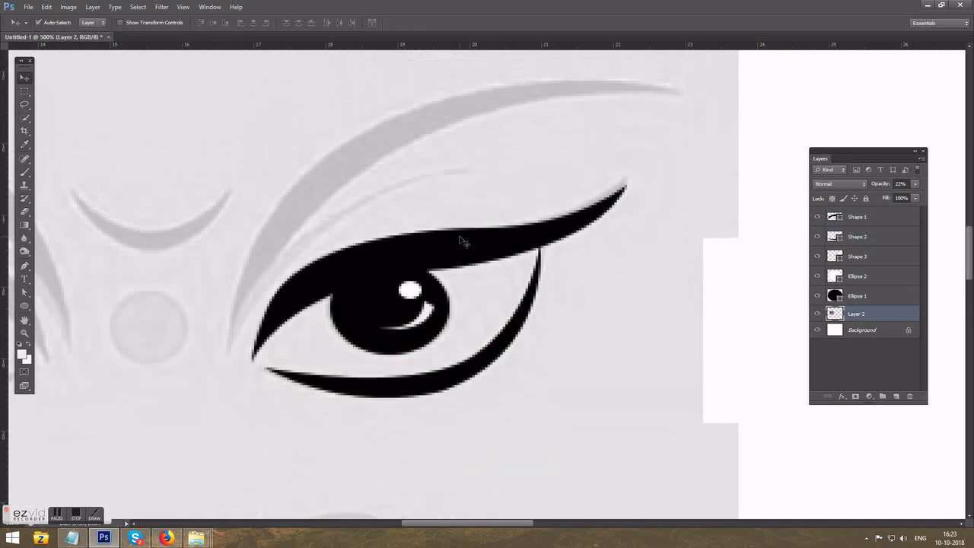
pyautogui.press('p')
pyautogui.click(231, 345)
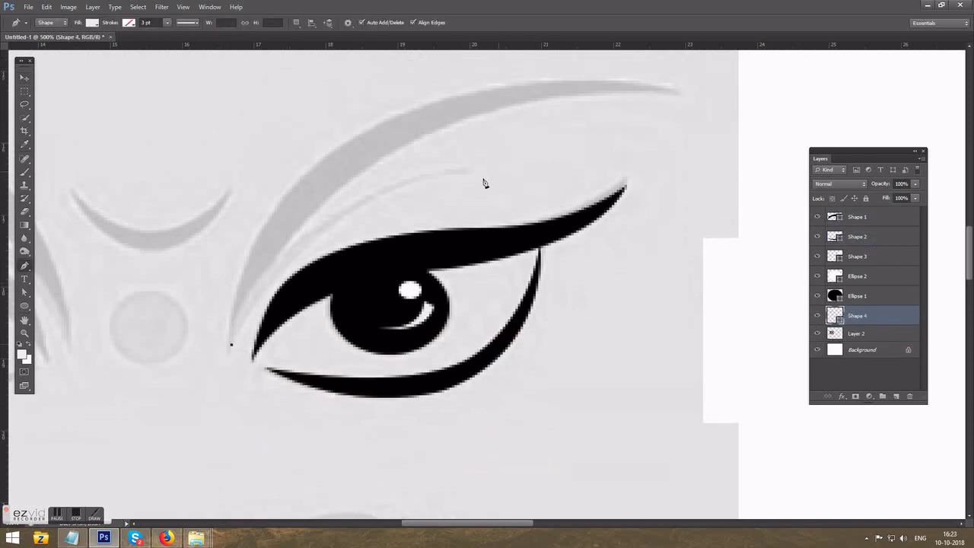
pyautogui.moveTo(459, 175); pyautogui.dragTo(599, 167)
pyautogui.moveTo(460, 175); pyautogui.dragTo(478, 174)
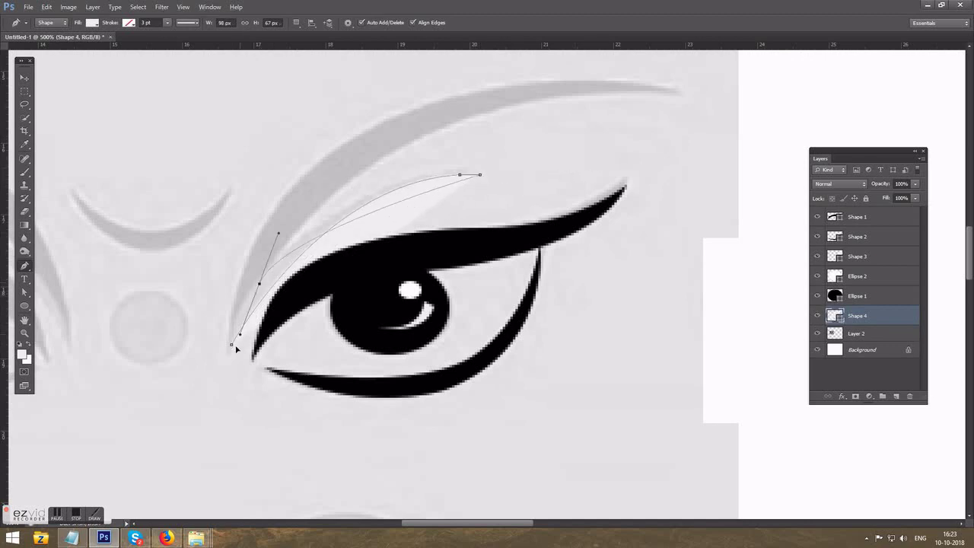
pyautogui.moveTo(231, 344); pyautogui.dragTo(341, 158)
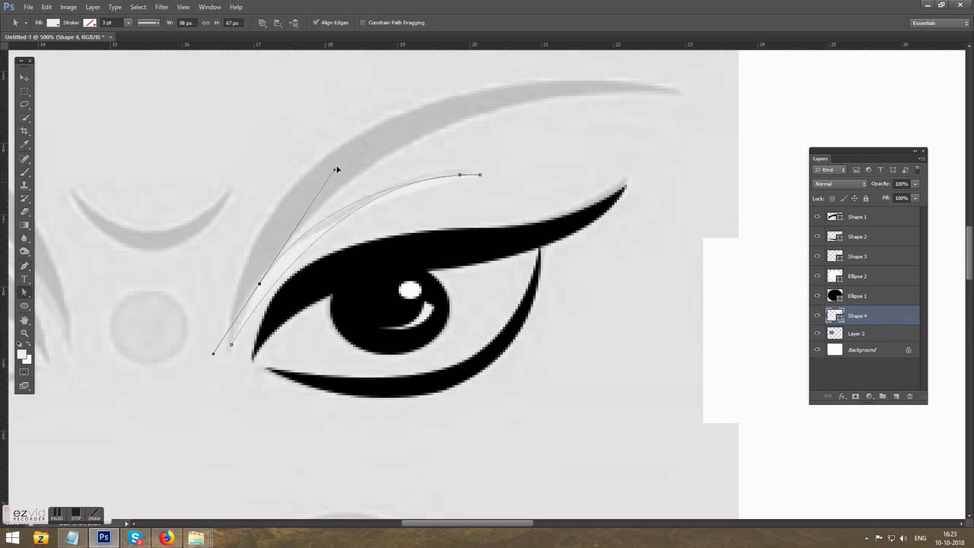
pyautogui.click(259, 287)
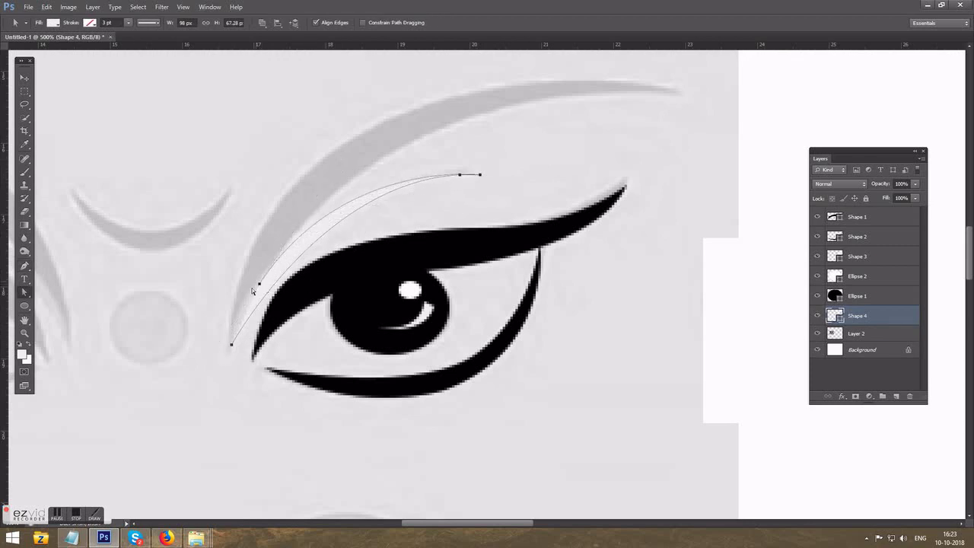
pyautogui.press('p')
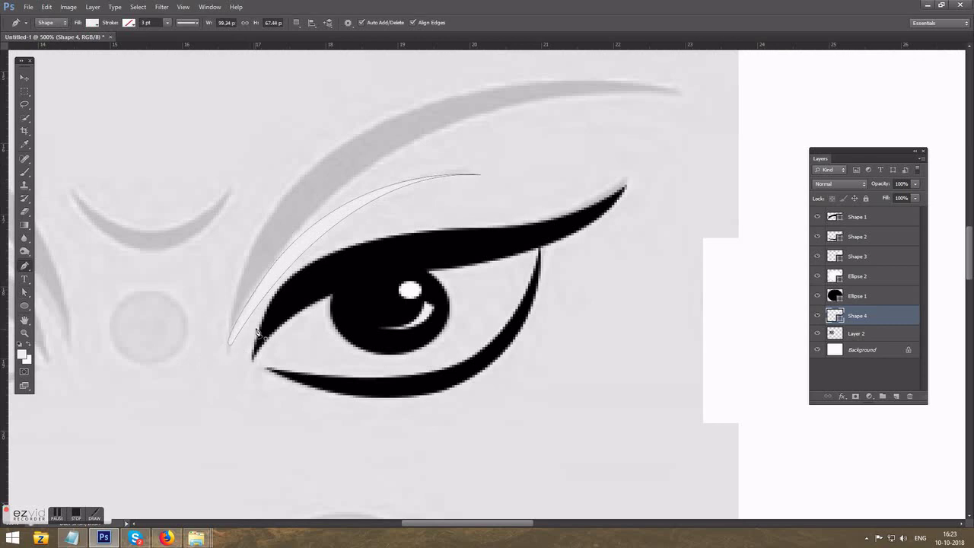
# Fill the crease shape with red #da3434.
pyautogui.doubleClick(836, 317)
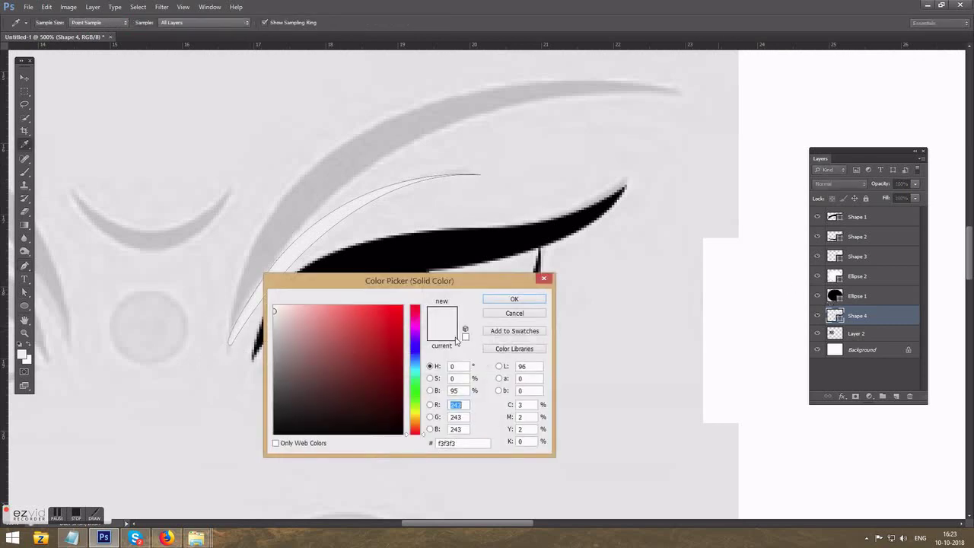
pyautogui.click(372, 323)
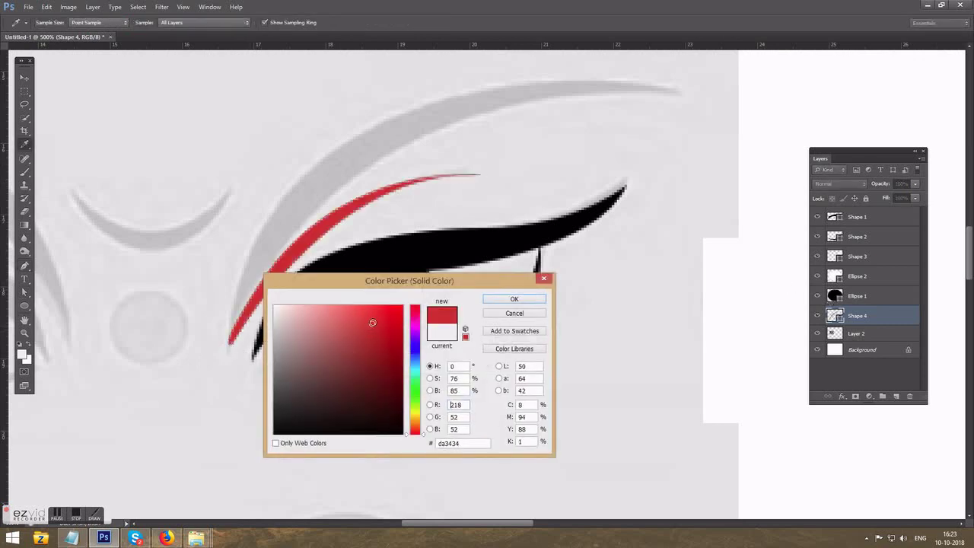
pyautogui.click(508, 301)
pyautogui.click(228, 326)
# Start the eyebrow arc, fill it black, and lower its opacity to 15%.
pyautogui.scroll(2, 563, 127)
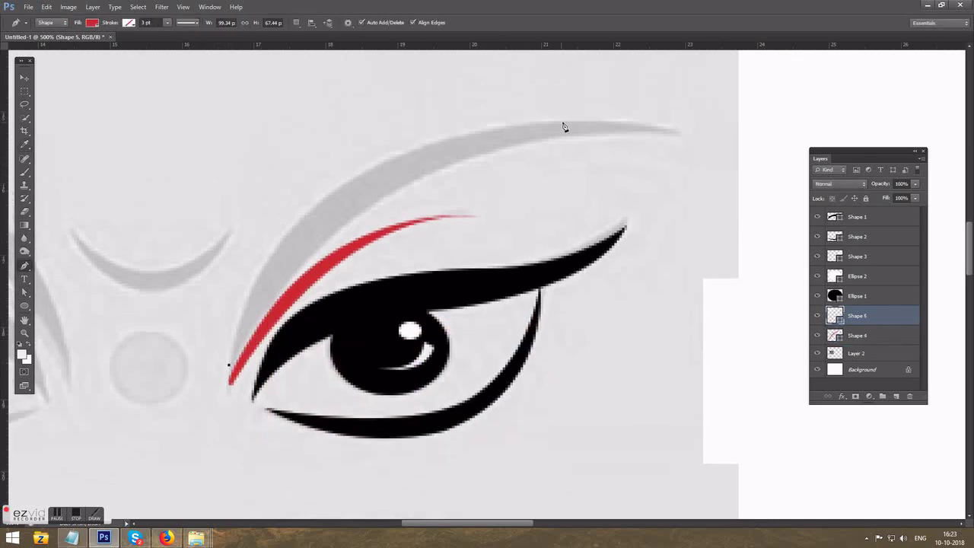
pyautogui.moveTo(672, 130); pyautogui.dragTo(773, 160)
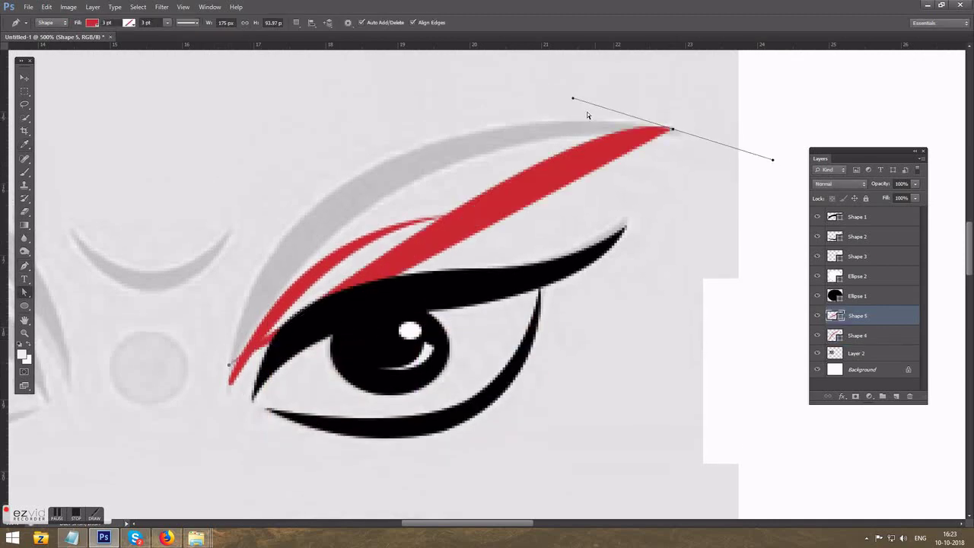
pyautogui.press('ctrl')
pyautogui.moveTo(575, 102); pyautogui.dragTo(242, 82)
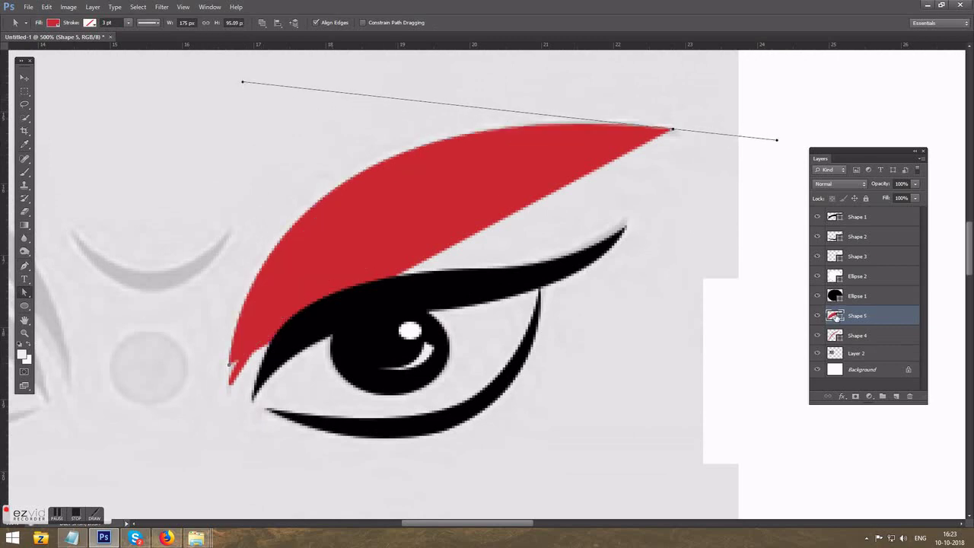
pyautogui.doubleClick(836, 316)
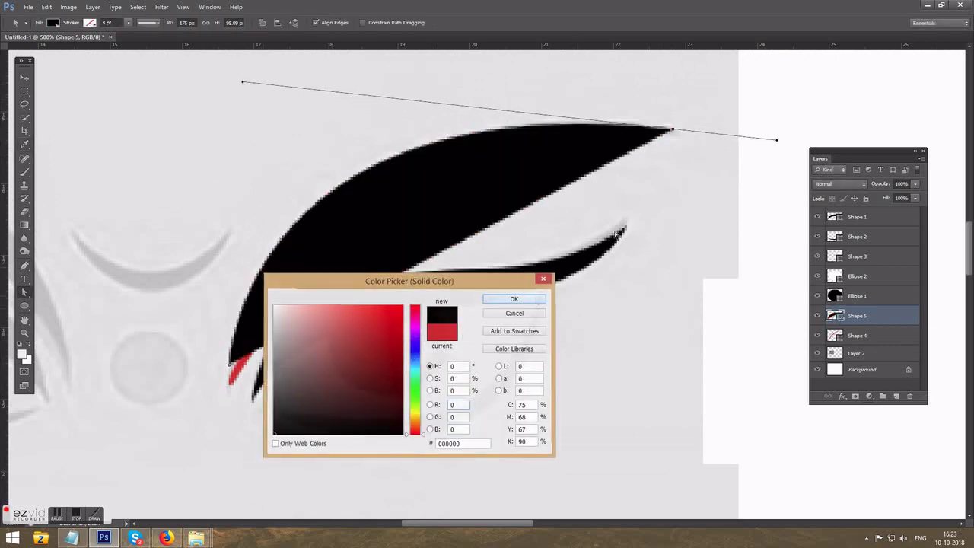
pyautogui.press('Return')
pyautogui.click(914, 184)
pyautogui.click(871, 195)
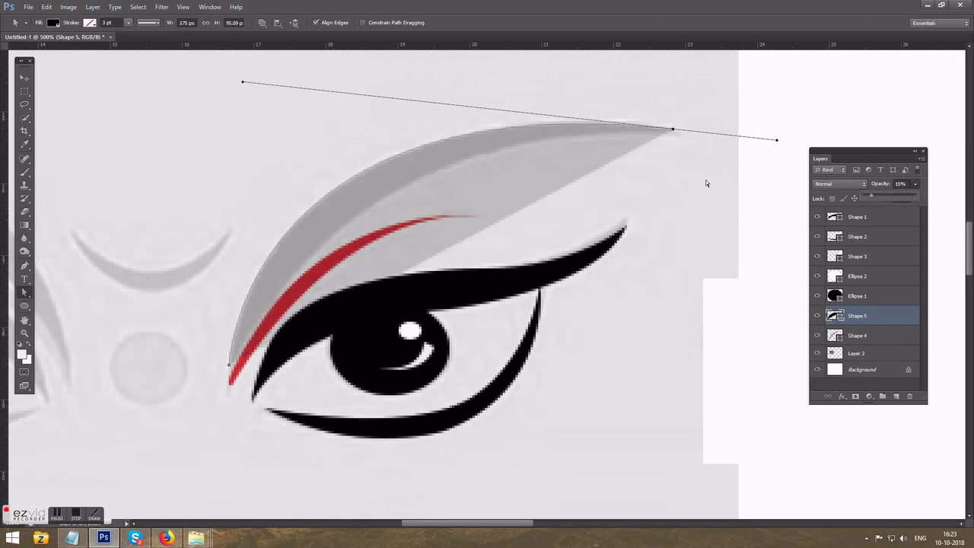
# Close the eyebrow shape along its lower edge and restore 100% opacity.
pyautogui.press('p')
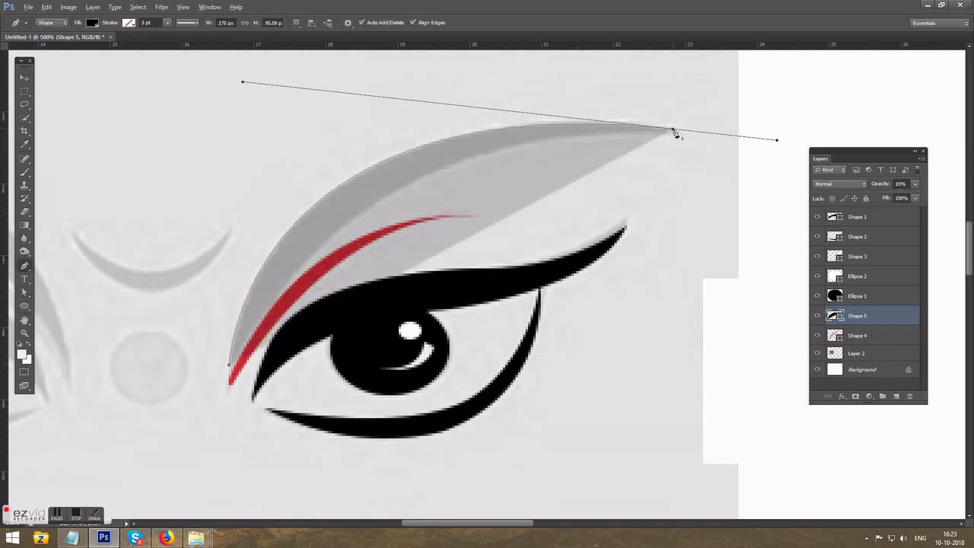
pyautogui.keyDown('alt'); pyautogui.click(673, 130); pyautogui.keyUp('alt')
pyautogui.moveTo(313, 258); pyautogui.dragTo(187, 397)
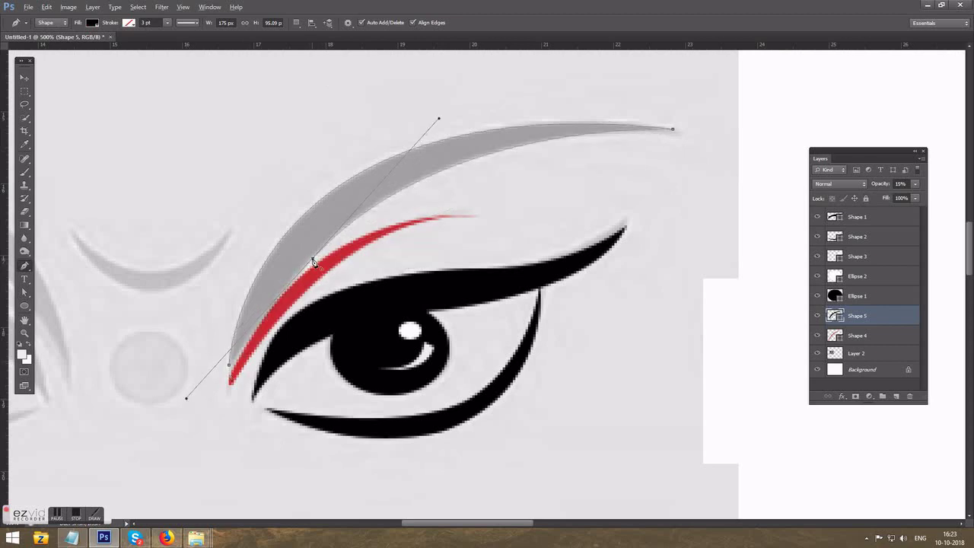
pyautogui.moveTo(230, 365); pyautogui.dragTo(233, 407)
pyautogui.press('Return')
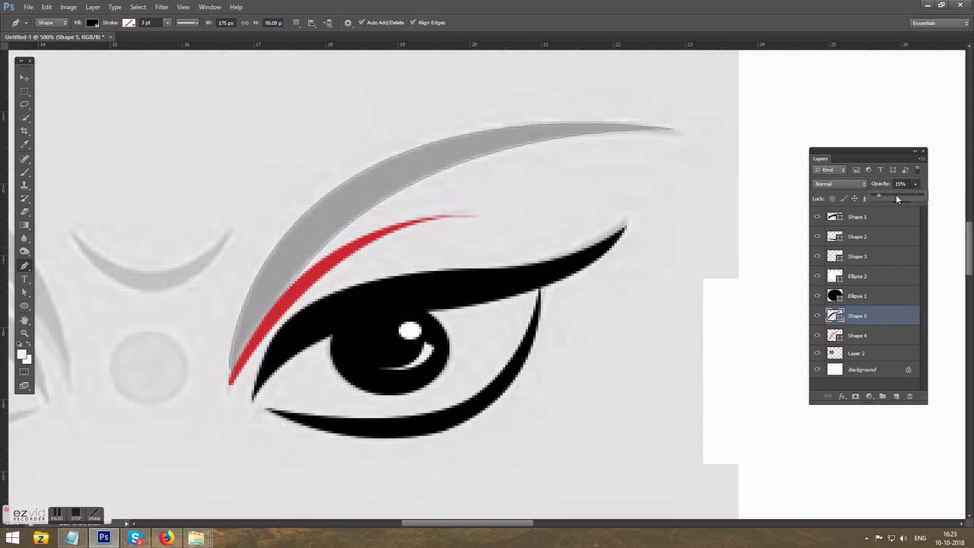
pyautogui.press('0')
pyautogui.click(528, 214)
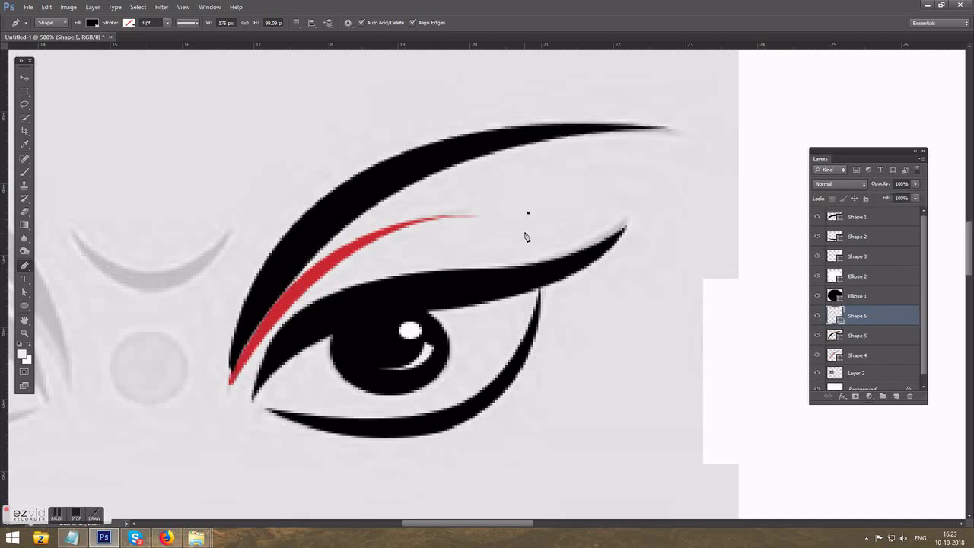
# Remove the empty Shape 6 layer, zoom out to 200%, and select Shape 1 through Shape 4.
pyautogui.hotkey('ctrl', 'e')
pyautogui.press('v')
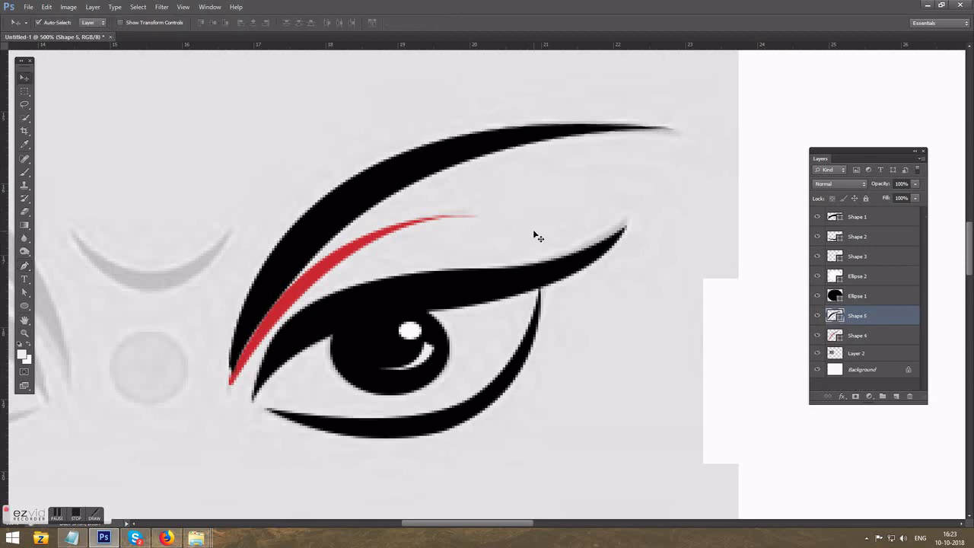
pyautogui.hotkey('ctrl', '-')
pyautogui.hotkey('ctrl', '-')
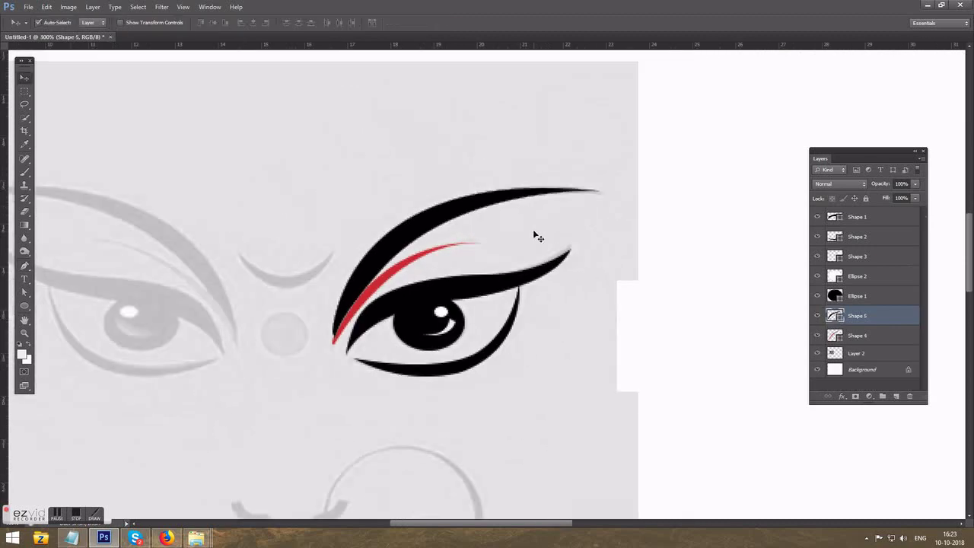
pyautogui.hotkey('ctrl', '-')
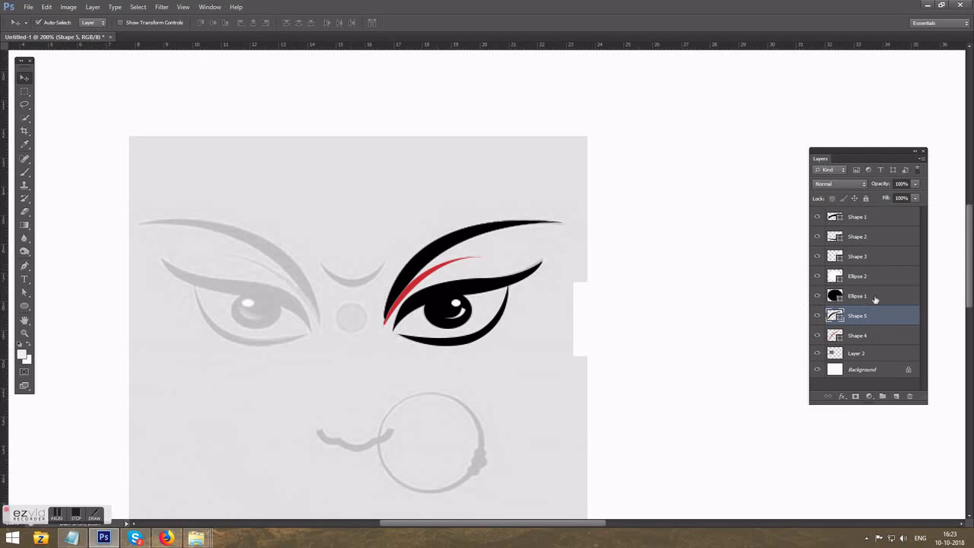
pyautogui.keyDown('shift'); pyautogui.click(871, 221); pyautogui.keyUp('shift')
pyautogui.doubleClick(868, 220)
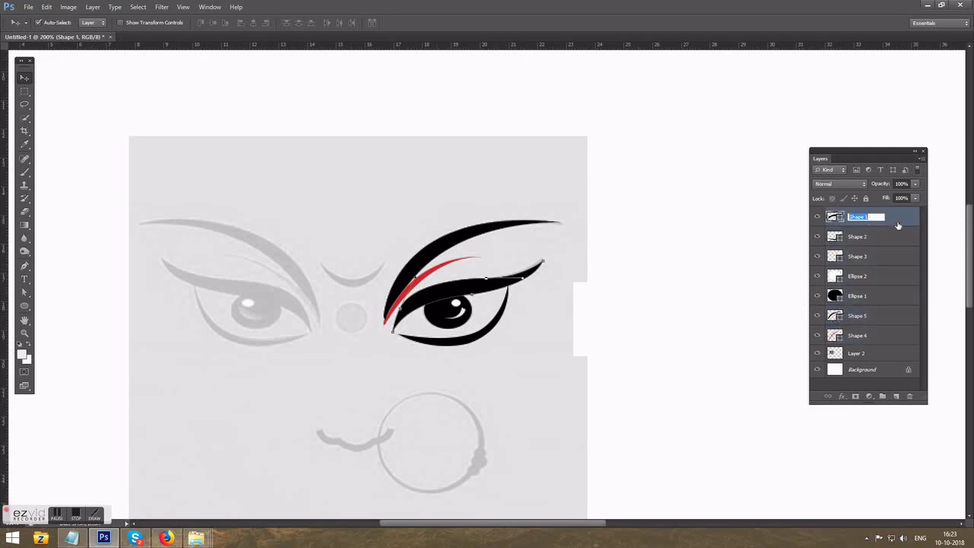
pyautogui.press('Return')
pyautogui.keyDown('shift'); pyautogui.click(875, 339); pyautogui.keyUp('shift')
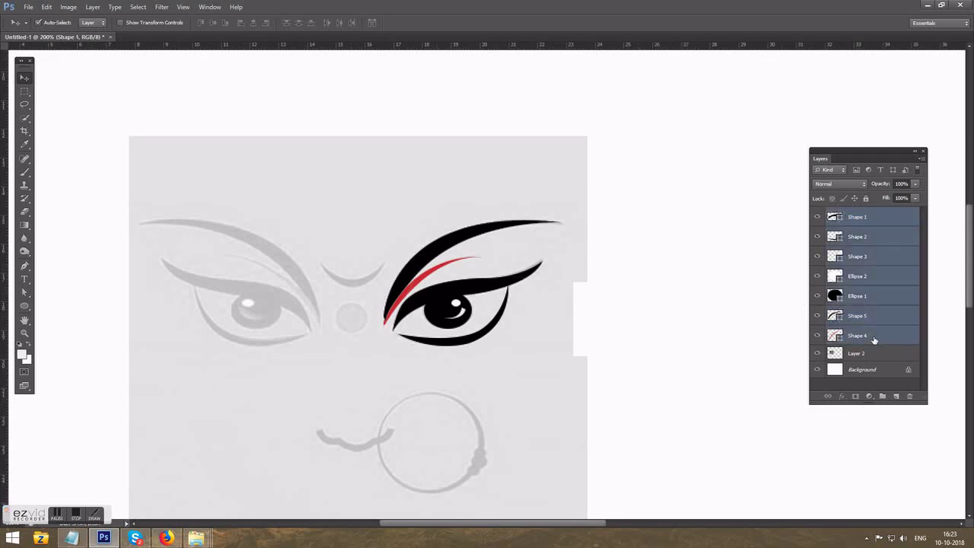
# Group the eye shape layers, Shape 1 through Shape 4, into Group 1.
pyautogui.click(882, 395)
pyautogui.click(875, 230)
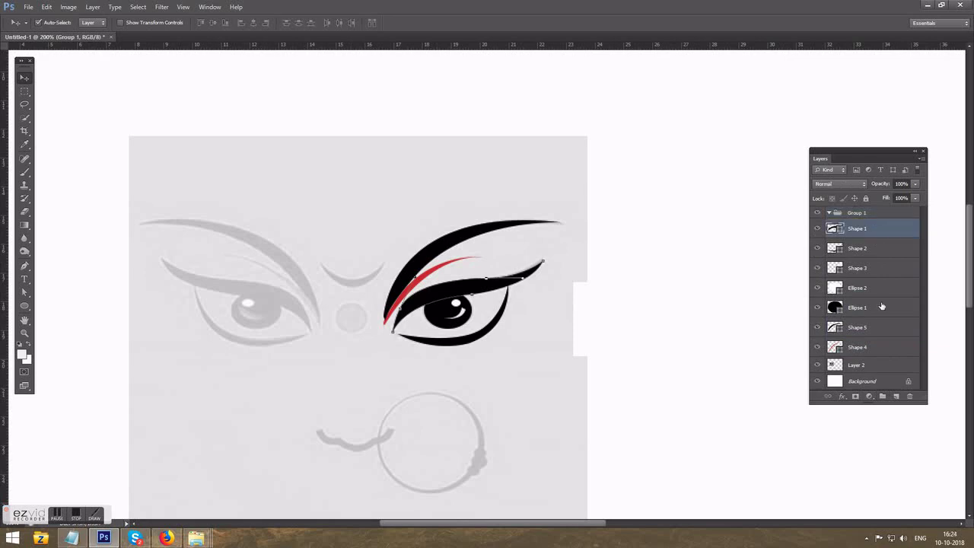
pyautogui.keyDown('shift'); pyautogui.click(878, 348); pyautogui.keyUp('shift')
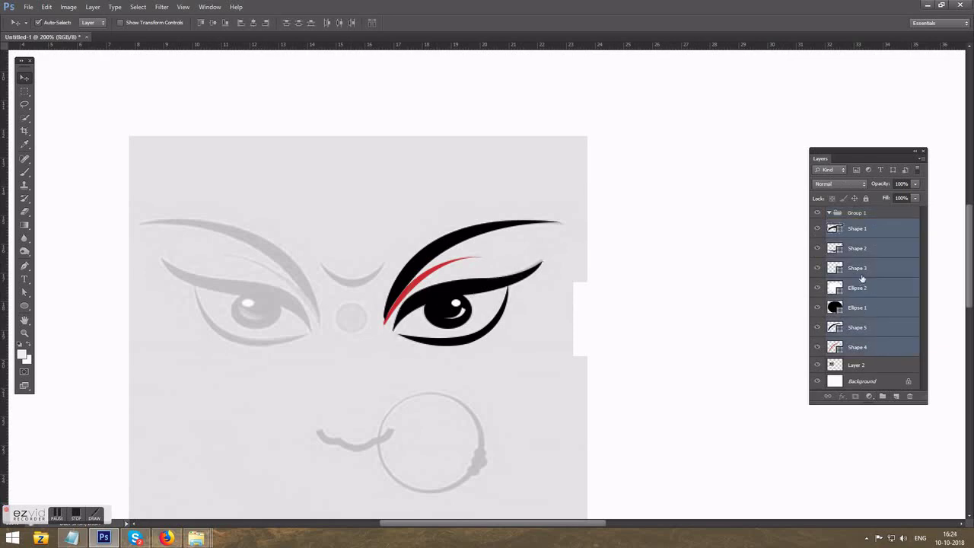
pyautogui.moveTo(862, 279); pyautogui.dragTo(836, 227)
pyautogui.click(830, 213)
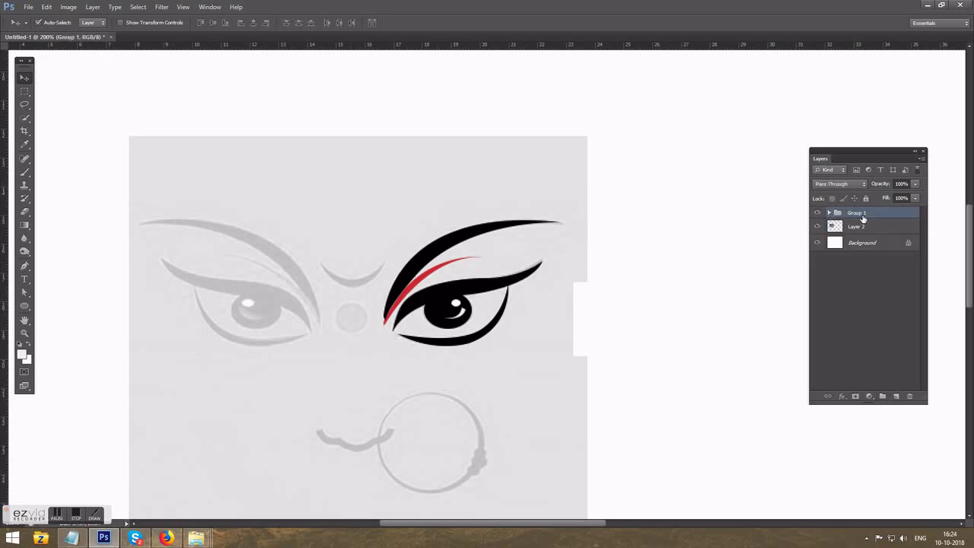
# Duplicate Group 1, flip the copy horizontally and nudge it over the left eye.
pyautogui.rightClick(862, 215)
pyautogui.click(875, 234)
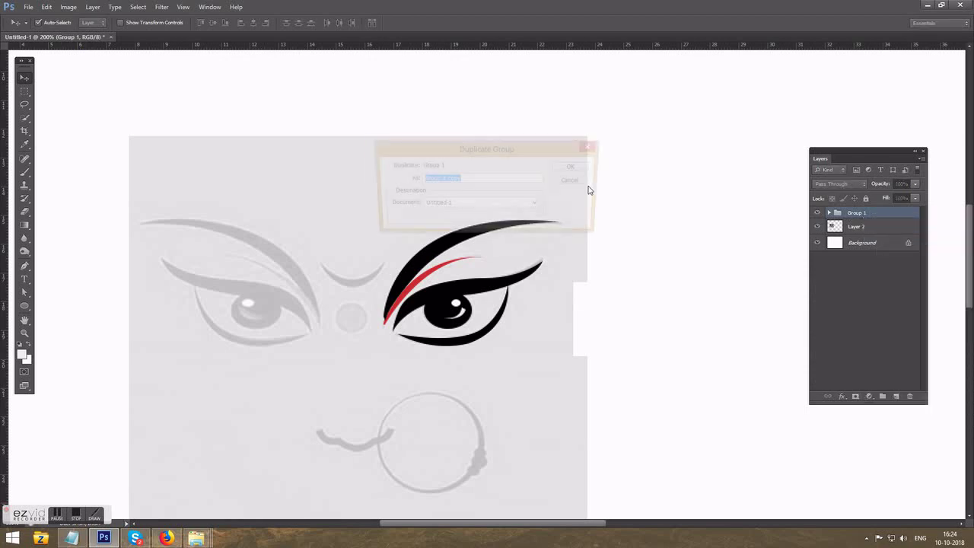
pyautogui.click(577, 171)
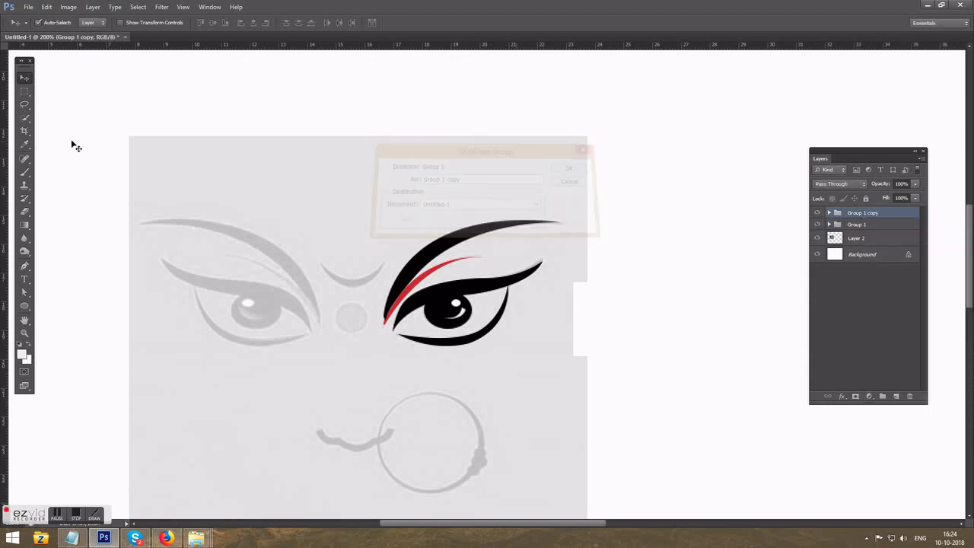
pyautogui.click(46, 6)
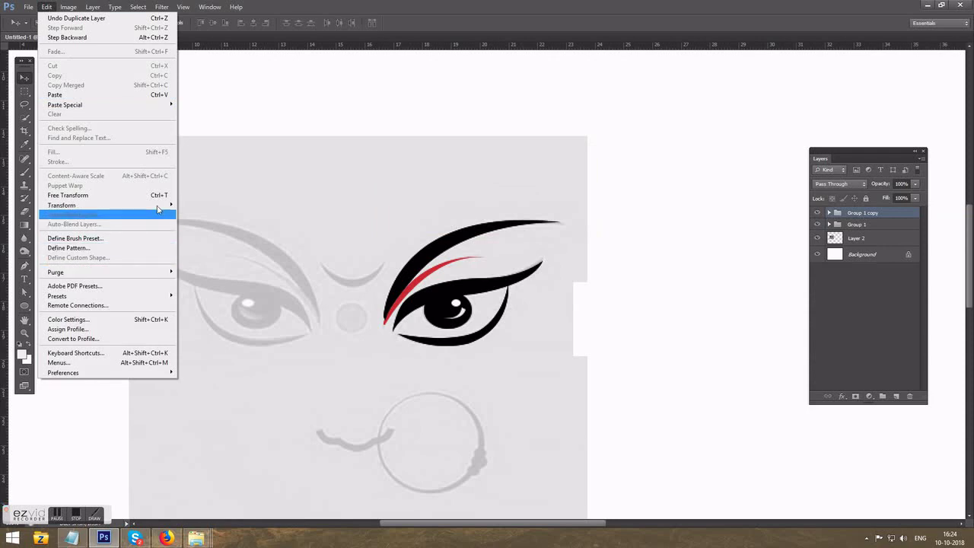
pyautogui.moveTo(62, 205)
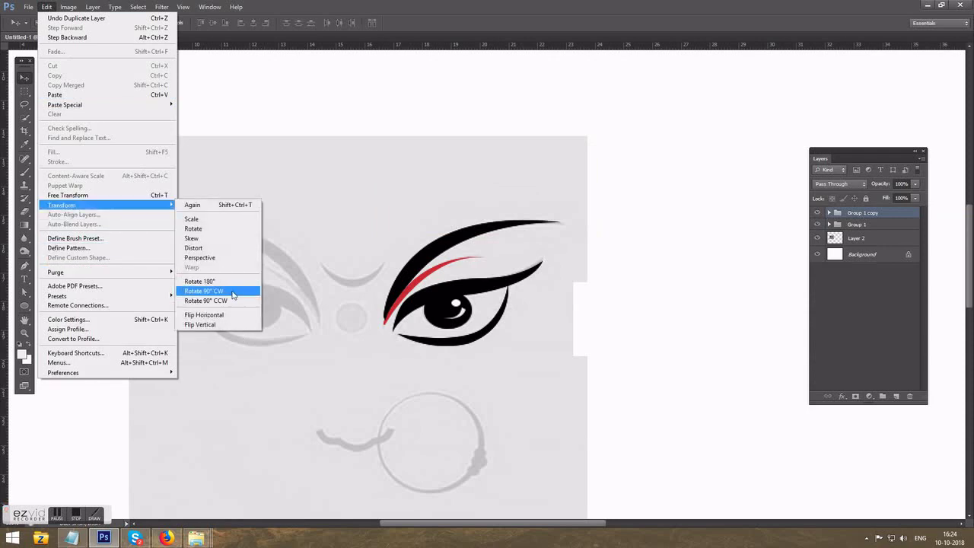
pyautogui.click(231, 323)
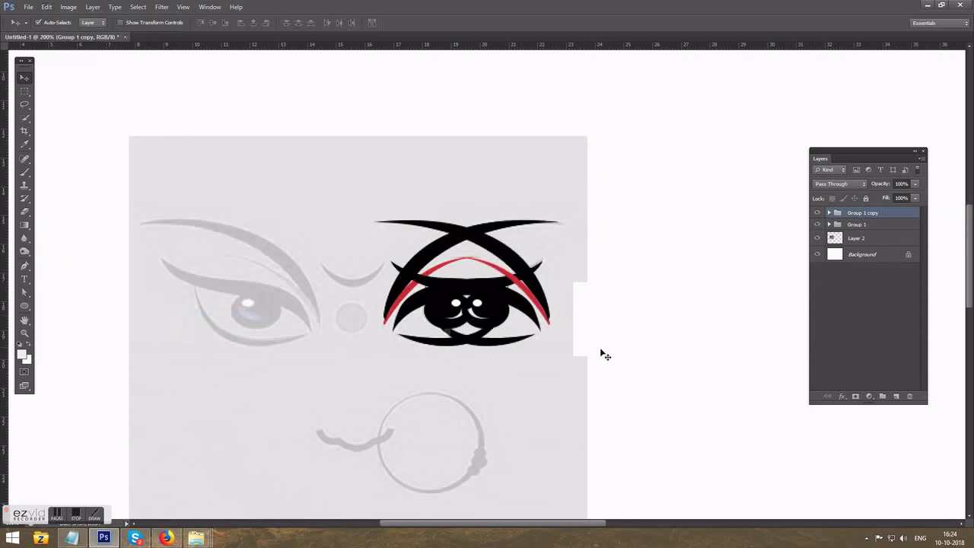
pyautogui.hotkey('shift', 'Left')
pyautogui.hotkey('shift', 'Left')
pyautogui.hotkey('shift', 'Left')
pyautogui.hotkey('shift', 'Left')
pyautogui.hotkey('shift', 'Left')
pyautogui.hotkey('shift', 'Left')
pyautogui.hotkey('shift', 'Left')
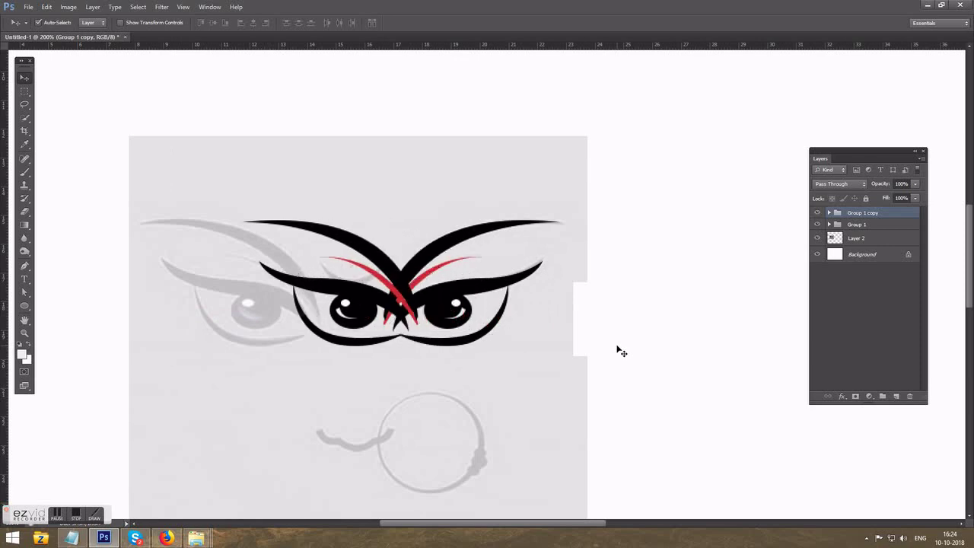
pyautogui.hotkey('shift', 'Left')
pyautogui.hotkey('shift', 'Left')
pyautogui.hotkey('shift', 'Left')
pyautogui.hotkey('shift', 'Left')
pyautogui.hotkey('shift', 'Left')
pyautogui.hotkey('shift', 'Left')
pyautogui.hotkey('shift', 'Left')
pyautogui.hotkey('shift', 'Left')
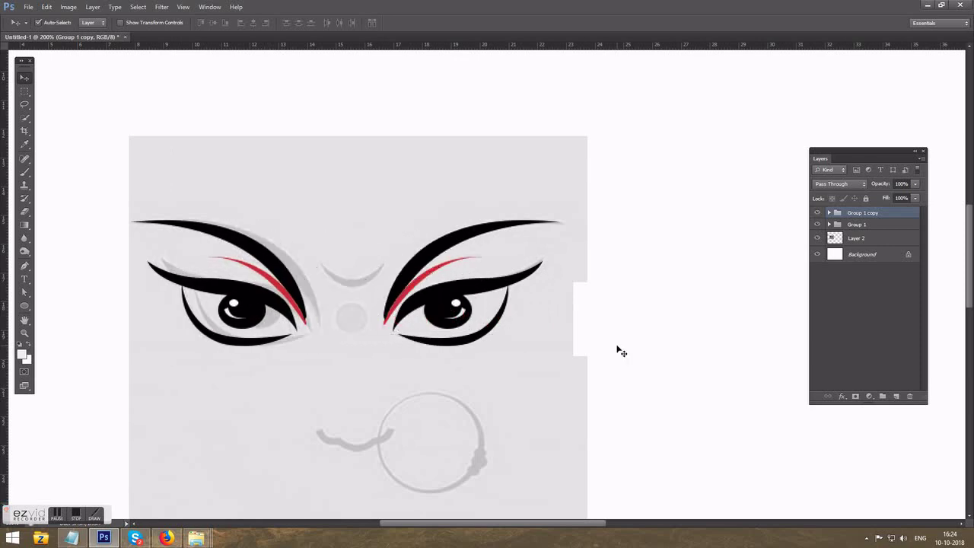
pyautogui.hotkey('shift', 'Right')
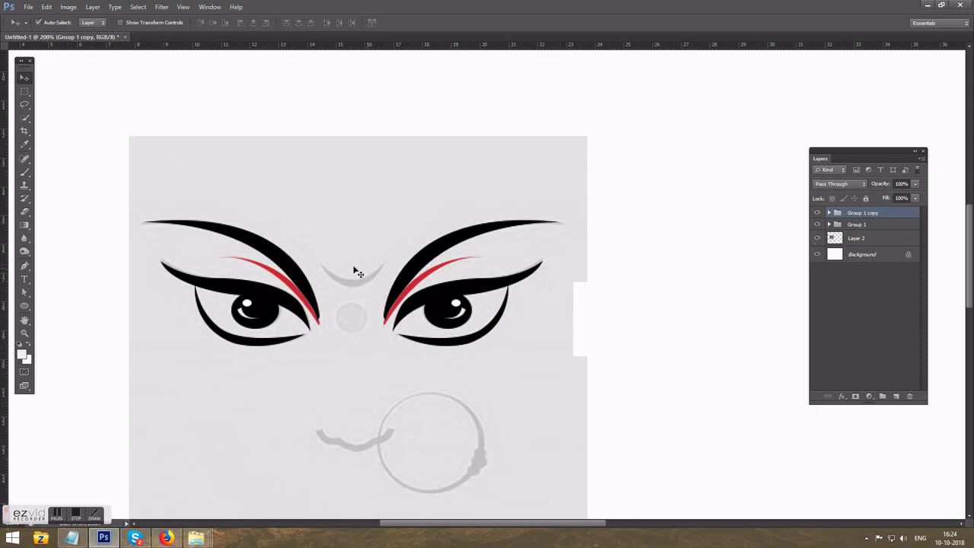
# Zoom into the brow and trace a crescent shape on the forehead with the Pen tool.
pyautogui.press('z')
pyautogui.click(315, 277)
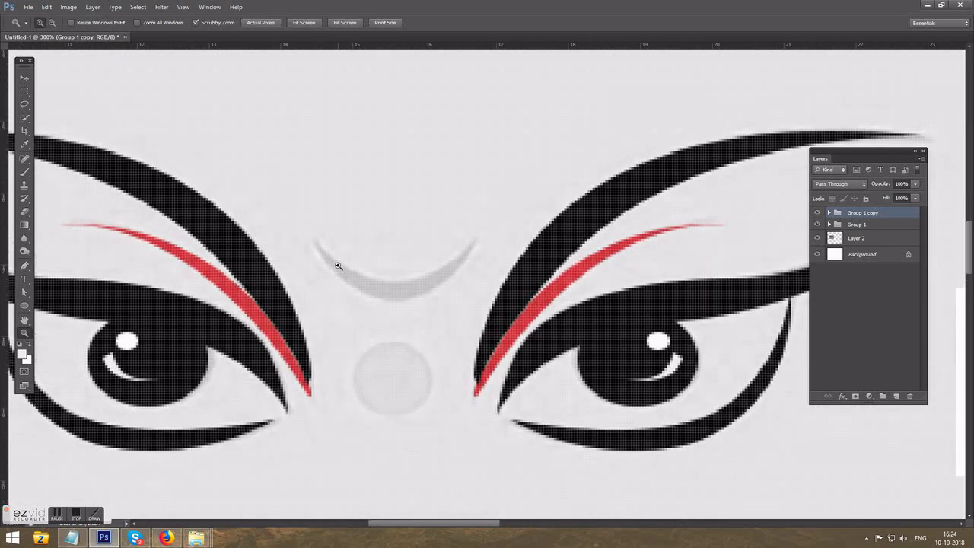
pyautogui.press('p')
pyautogui.click(312, 234)
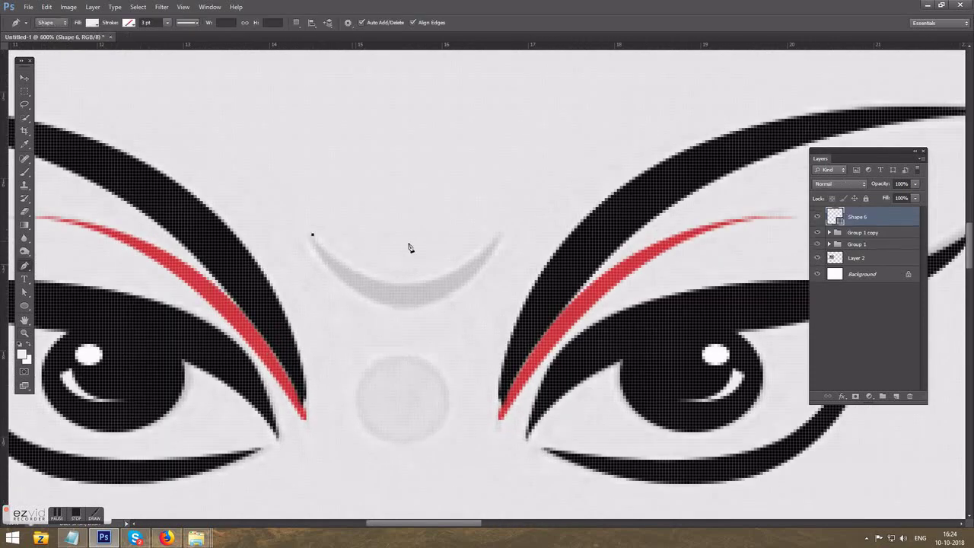
pyautogui.moveTo(418, 281); pyautogui.dragTo(475, 266)
pyautogui.keyDown('alt'); pyautogui.click(420, 281); pyautogui.keyUp('alt')
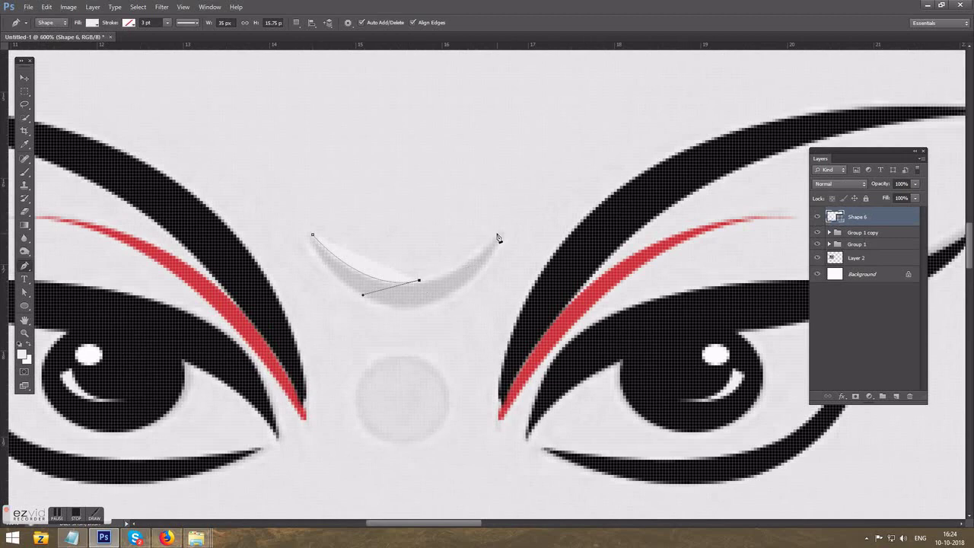
pyautogui.moveTo(497, 234); pyautogui.dragTo(513, 205)
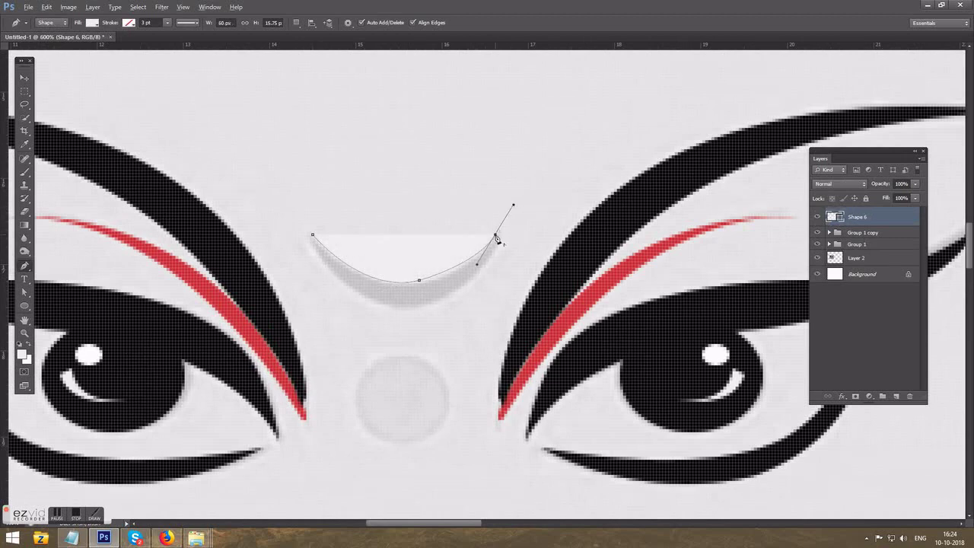
pyautogui.keyDown('alt'); pyautogui.click(496, 236); pyautogui.keyUp('alt')
pyautogui.moveTo(410, 314); pyautogui.dragTo(353, 312)
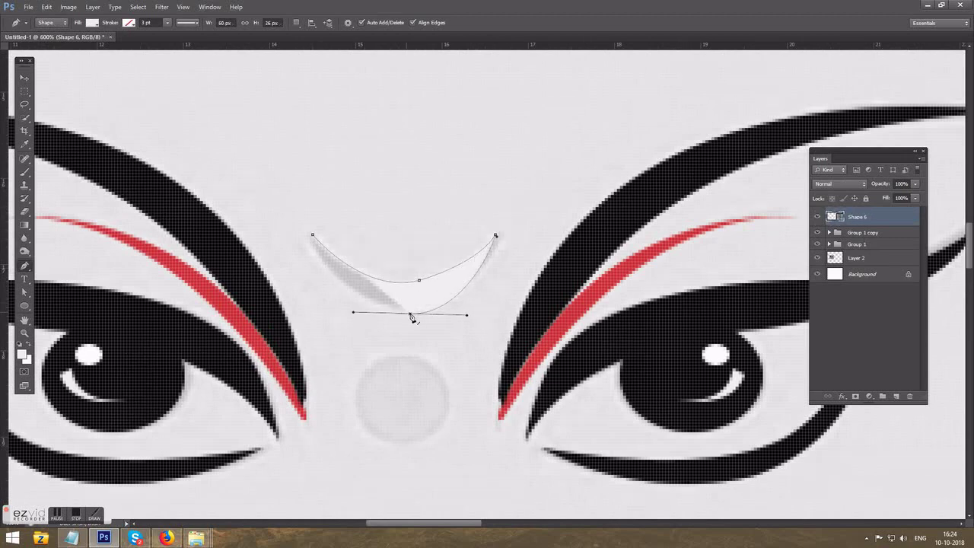
pyautogui.keyDown('alt'); pyautogui.click(410, 314); pyautogui.keyUp('alt')
pyautogui.moveTo(313, 236); pyautogui.dragTo(290, 151)
pyautogui.press('Return')
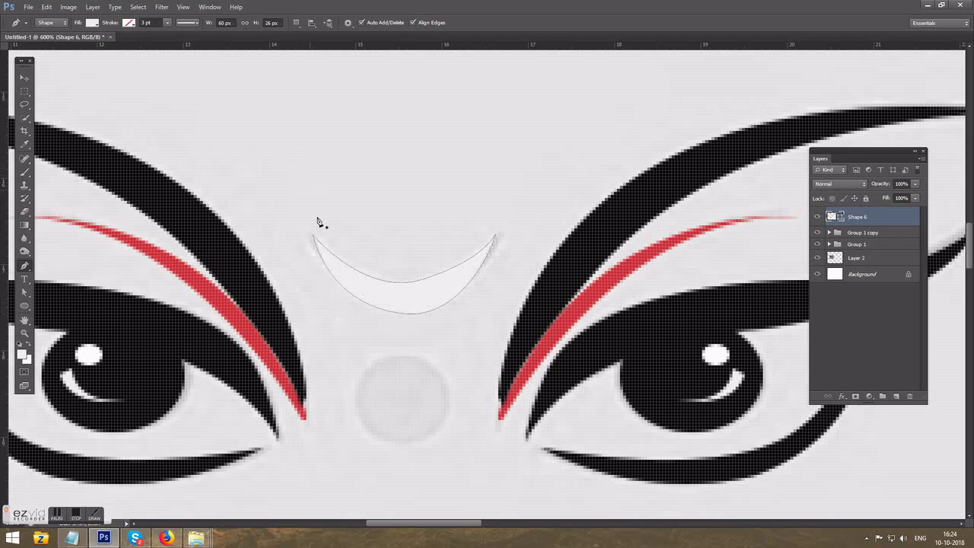
# Draw a round dot below the crescent and fill both the dot and crescent red (da3434).
pyautogui.click(25, 305)
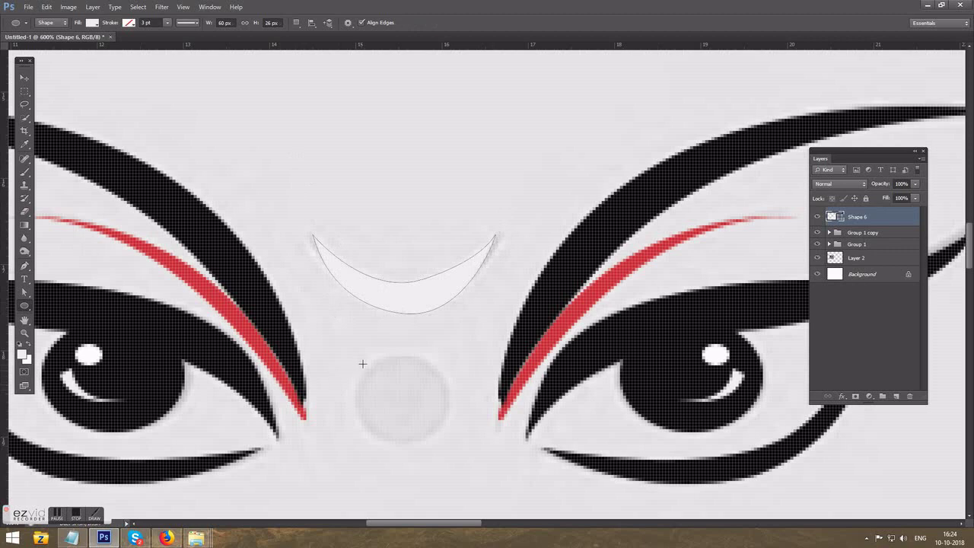
pyautogui.moveTo(362, 364); pyautogui.dragTo(449, 441)
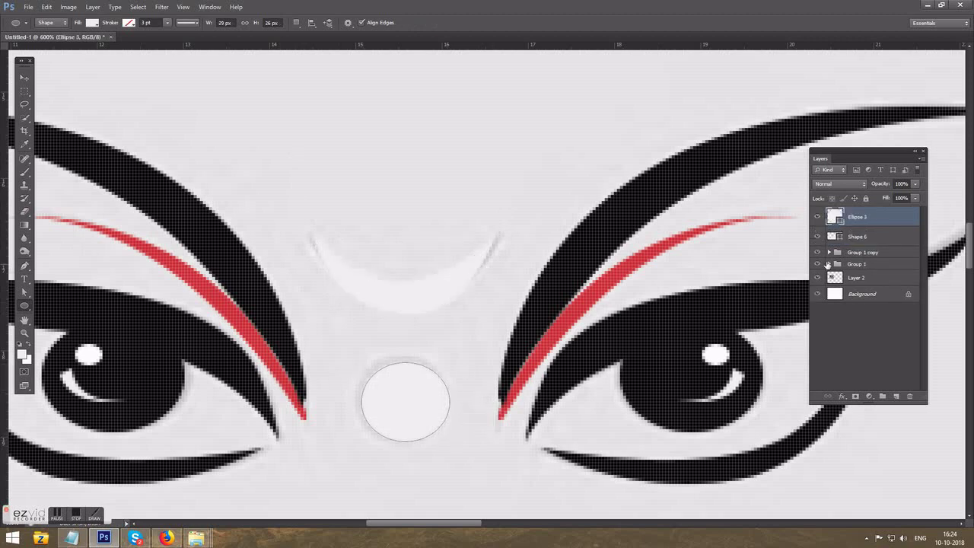
pyautogui.doubleClick(835, 216)
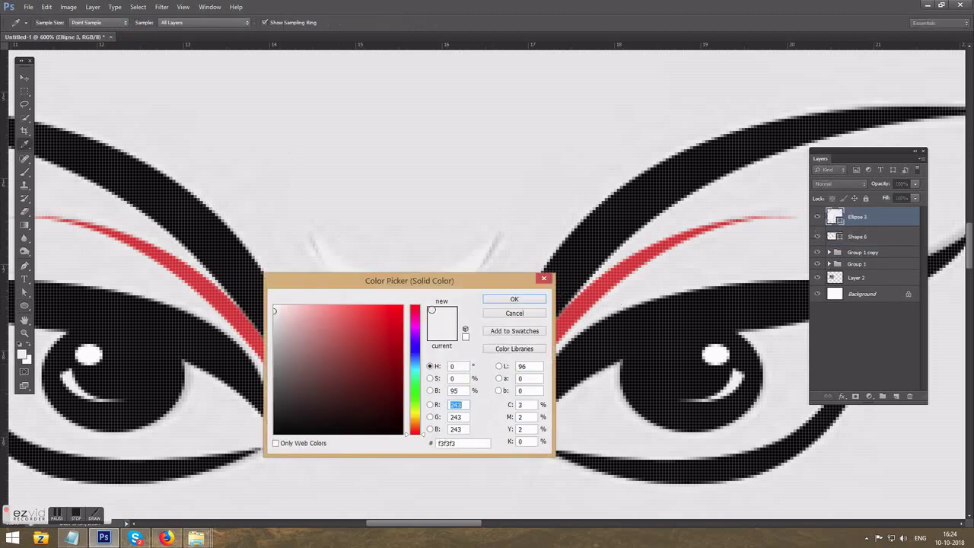
pyautogui.click(570, 305)
pyautogui.click(515, 299)
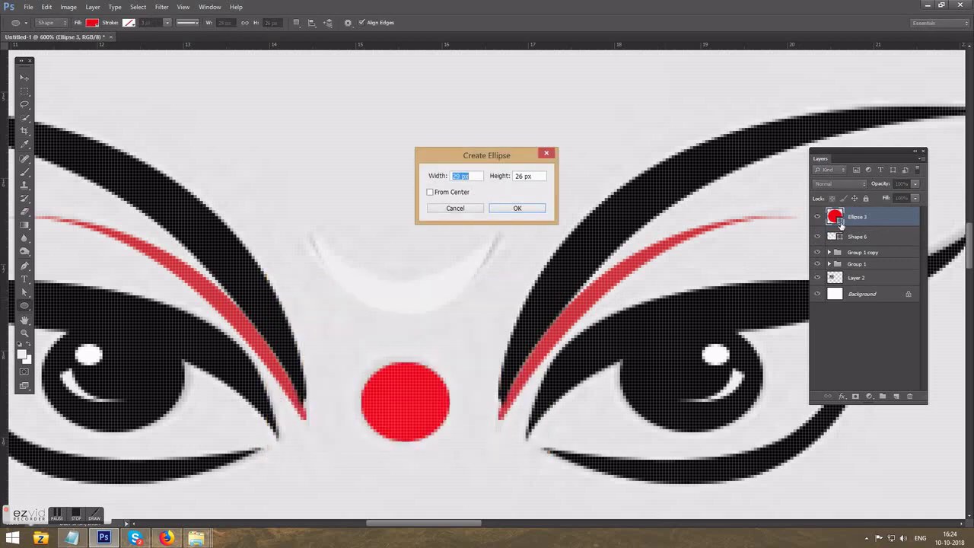
pyautogui.press('Escape')
pyautogui.doubleClick(835, 236)
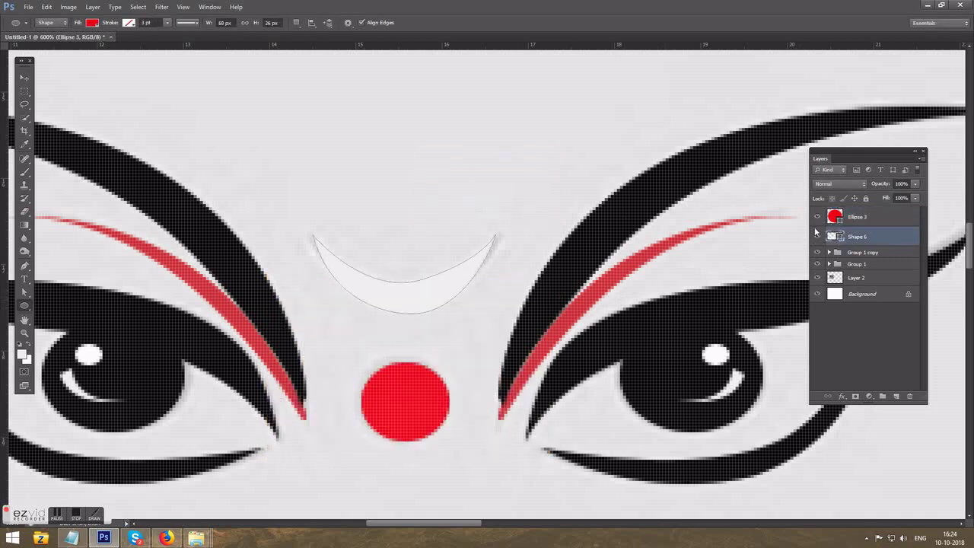
pyautogui.click(600, 291)
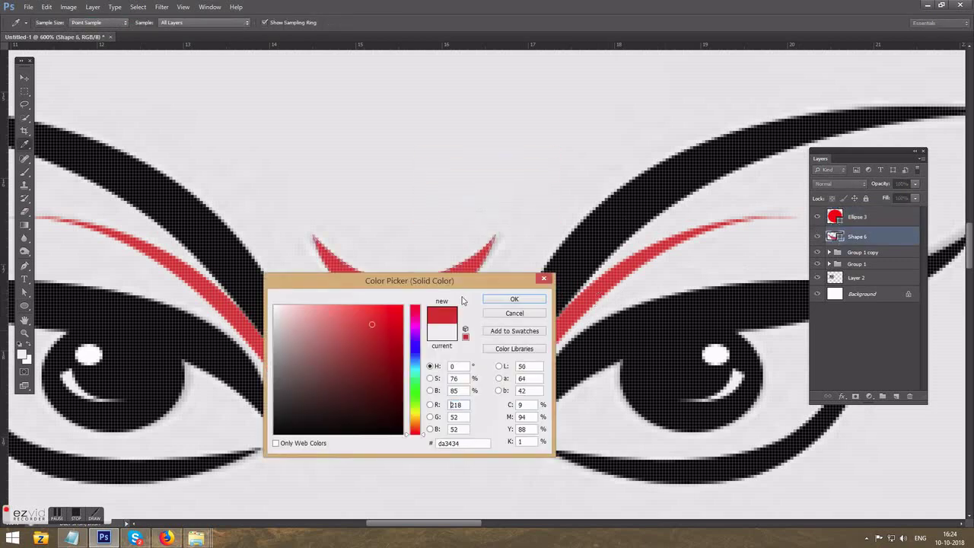
pyautogui.click(519, 301)
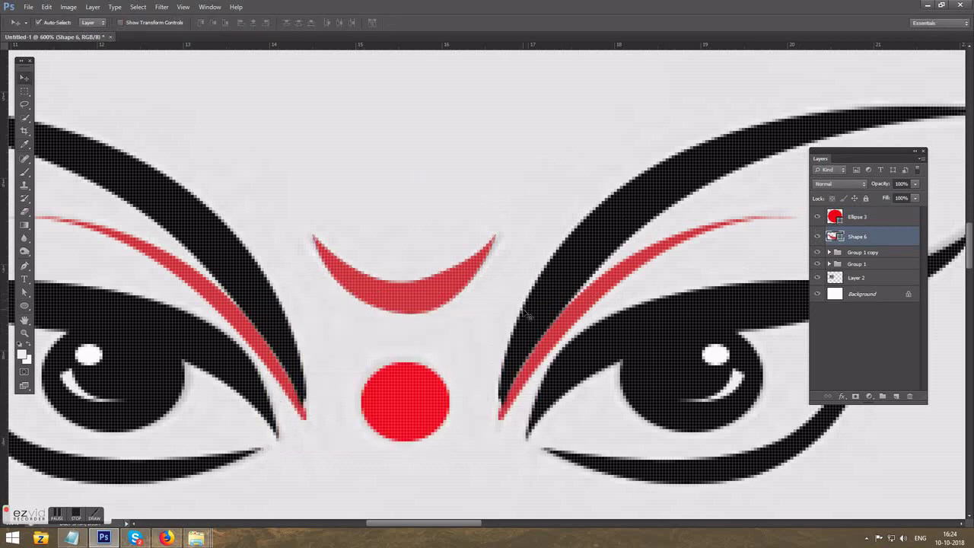
# Zoom in on the mouth guide and trace the lip's upper edge from its left end.
pyautogui.scroll(-1, 525, 312)
pyautogui.scroll(-1, 526, 312)
pyautogui.scroll(-1, 527, 315)
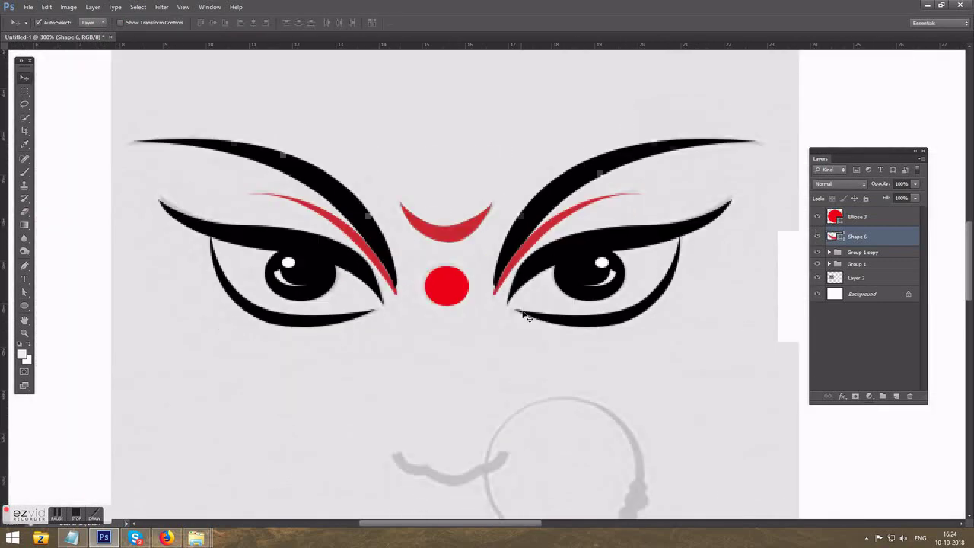
pyautogui.scroll(-3, 526, 305)
pyautogui.scroll(-2, 502, 357)
pyautogui.press('z')
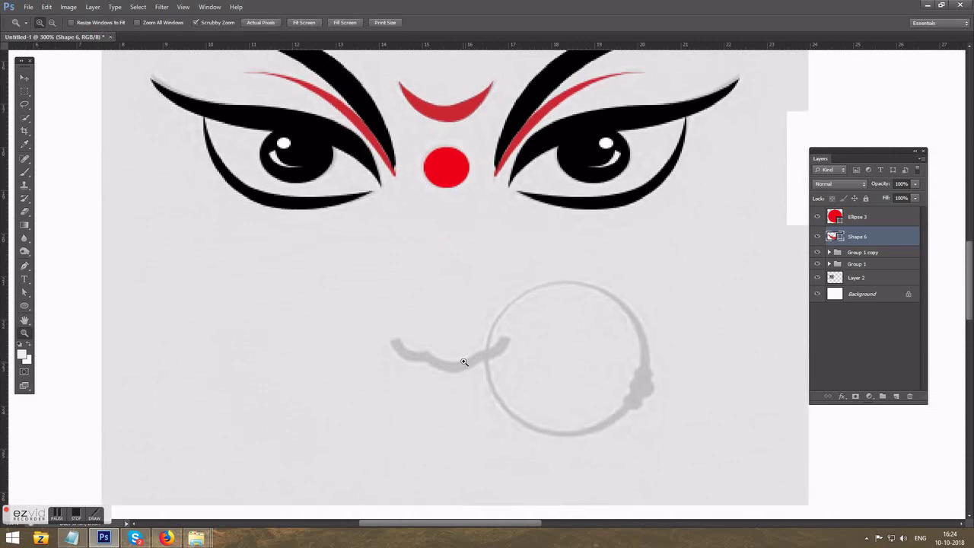
pyautogui.click(464, 352)
pyautogui.click(462, 347)
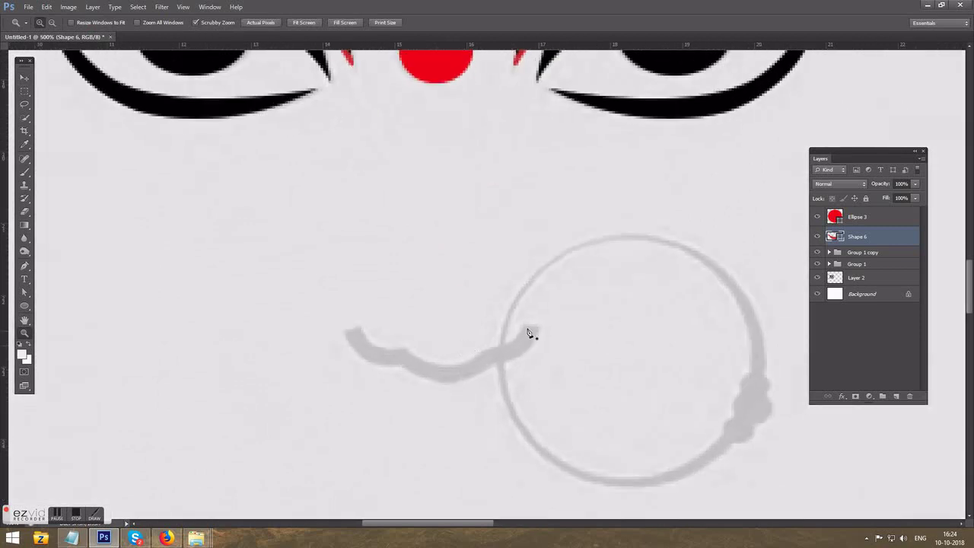
pyautogui.press('p')
pyautogui.click(359, 328)
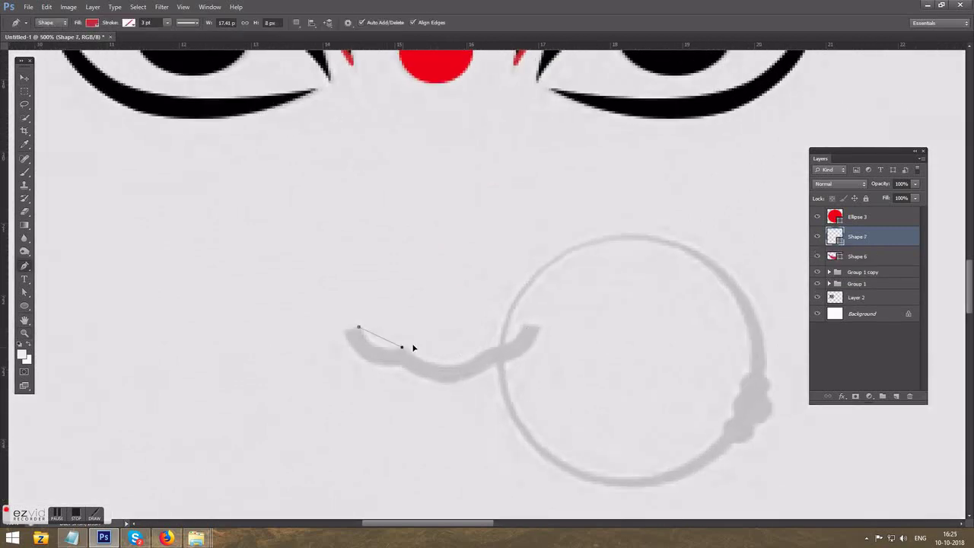
pyautogui.moveTo(402, 347); pyautogui.dragTo(437, 335)
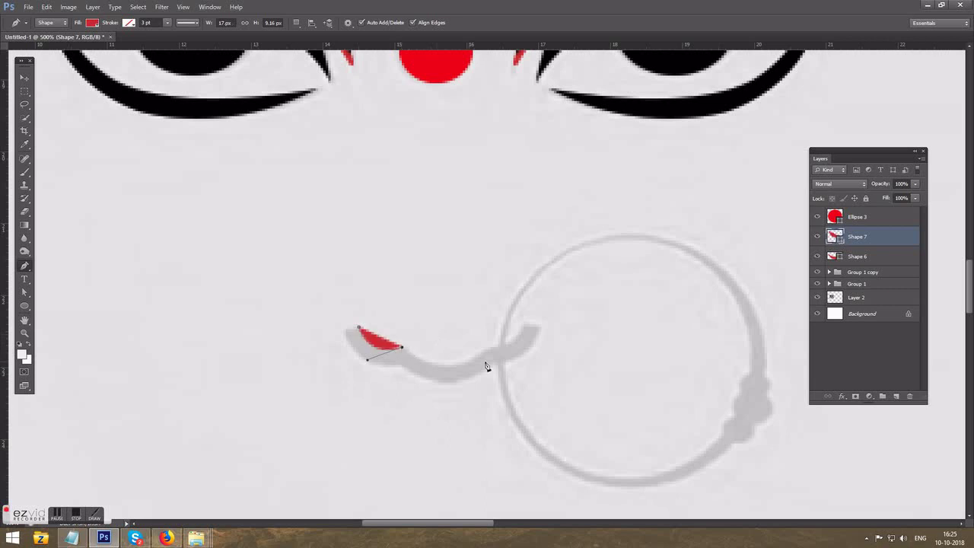
pyautogui.moveTo(491, 348); pyautogui.dragTo(544, 313)
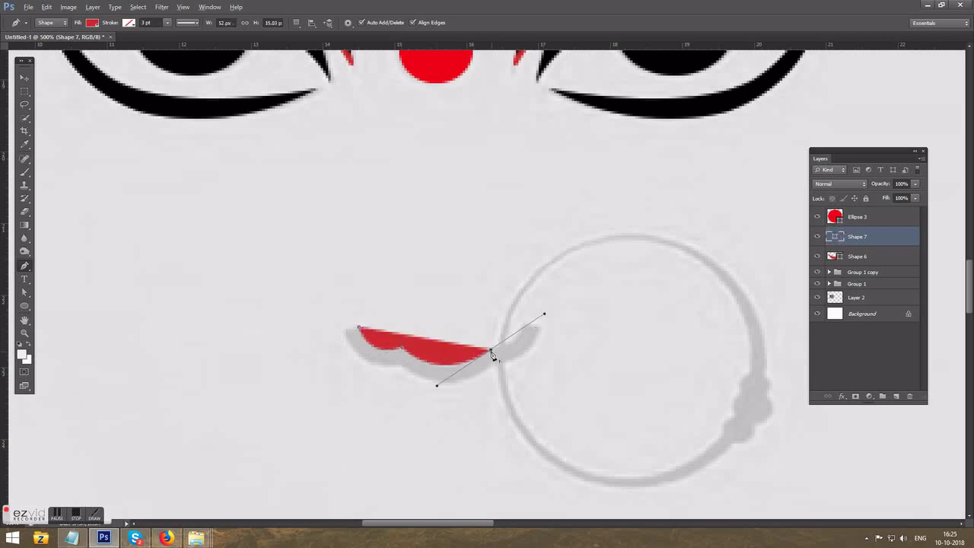
# Finish the lip's right tip and curve its lower edge back to the left end.
pyautogui.click(492, 352)
pyautogui.click(523, 327)
pyautogui.click(539, 329)
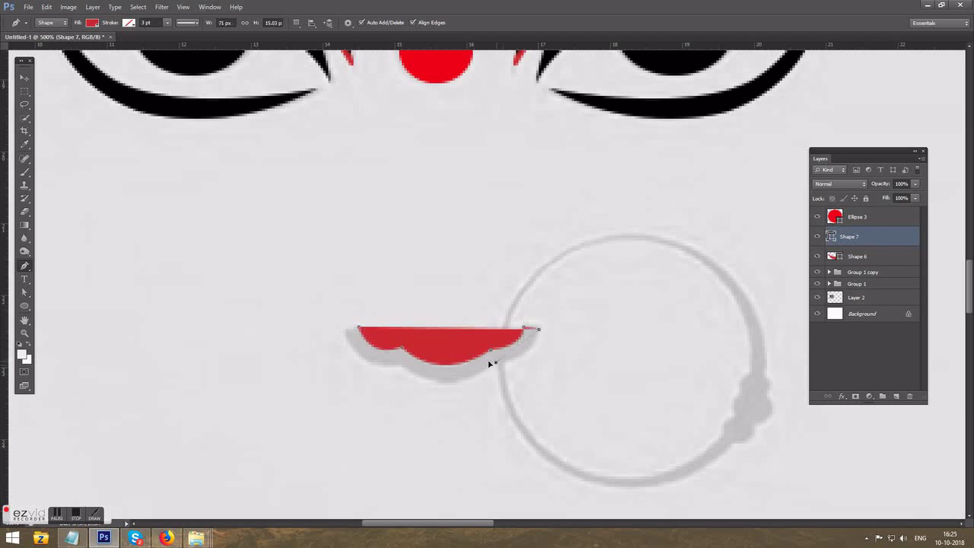
pyautogui.moveTo(496, 362); pyautogui.dragTo(528, 367)
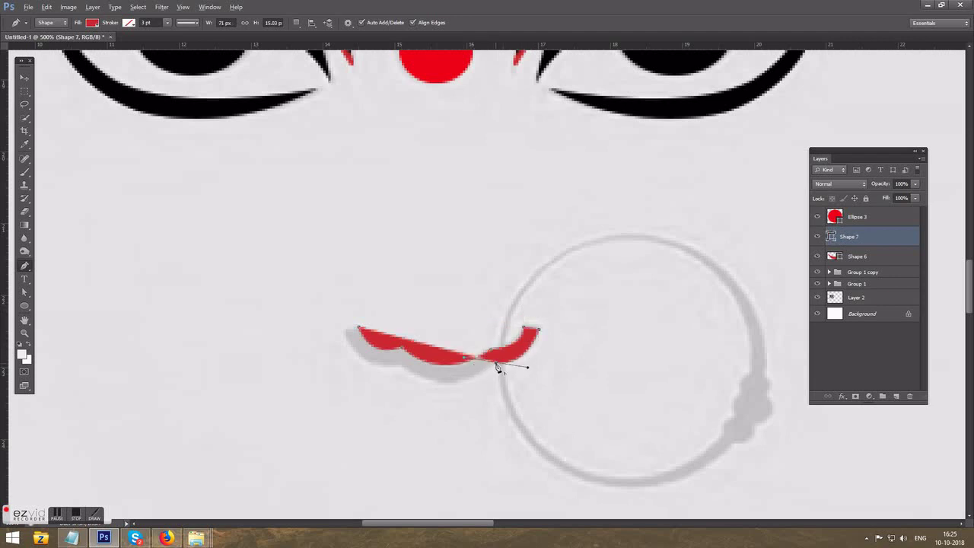
pyautogui.moveTo(397, 350); pyautogui.dragTo(447, 401)
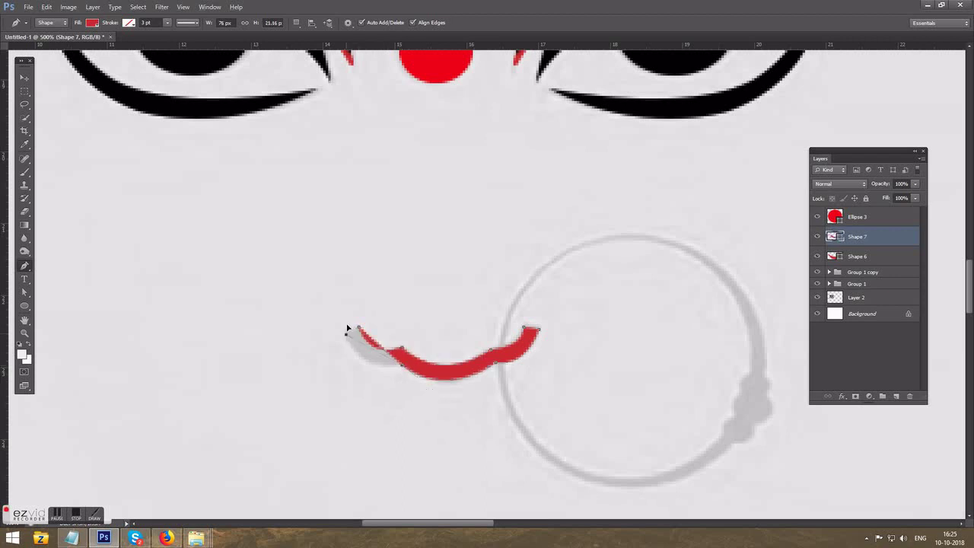
pyautogui.moveTo(347, 333); pyautogui.dragTo(338, 308)
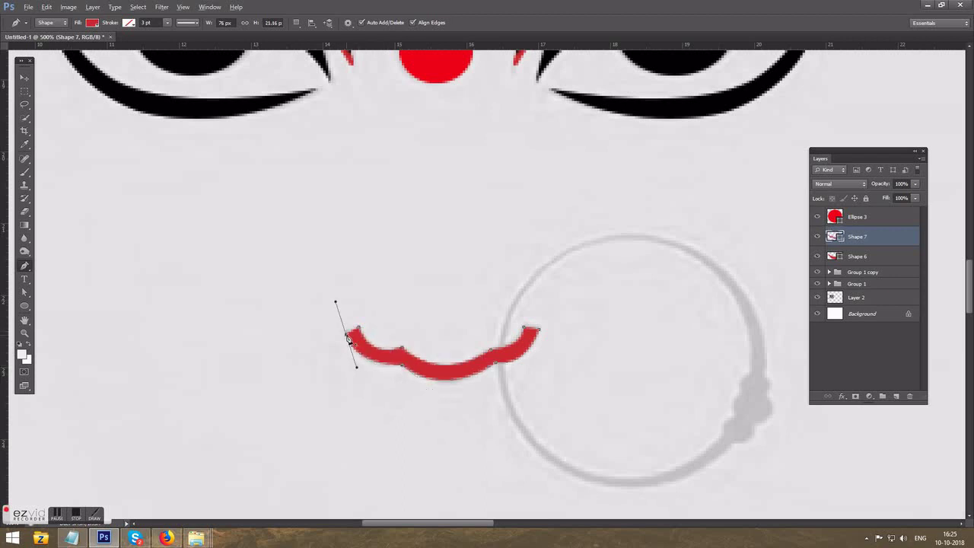
pyautogui.press('Escape')
# Change the mouth curve's fill colour to black.
pyautogui.doubleClick(751, 130)
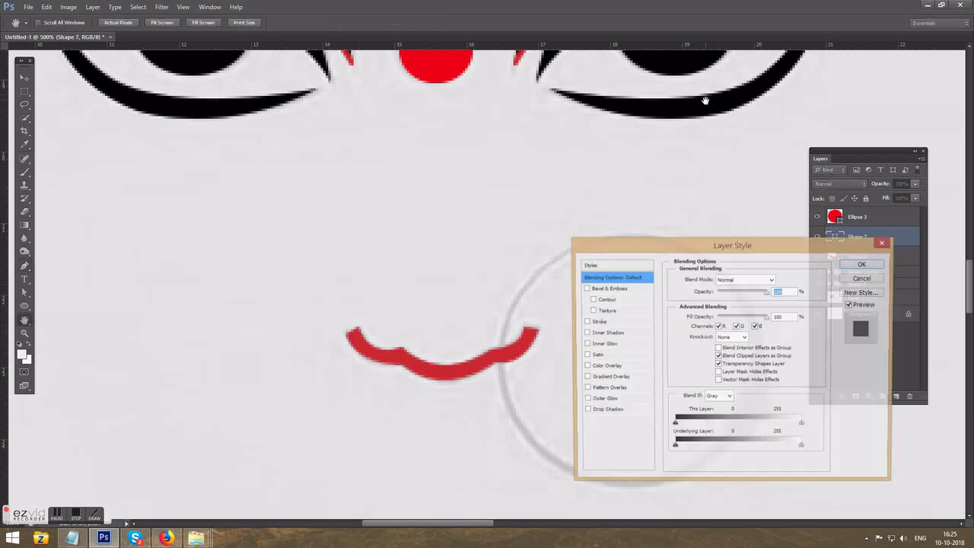
pyautogui.click(864, 264)
pyautogui.doubleClick(835, 237)
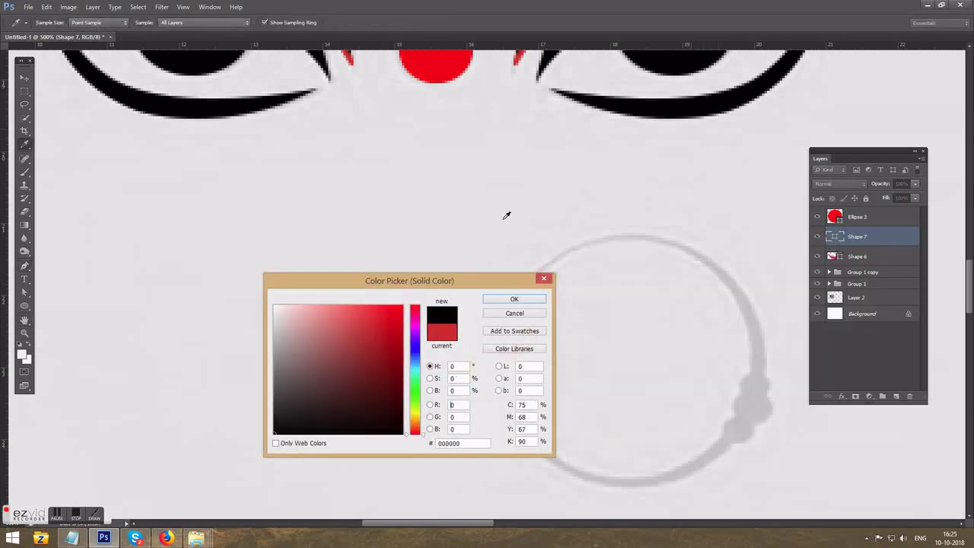
pyautogui.click(523, 301)
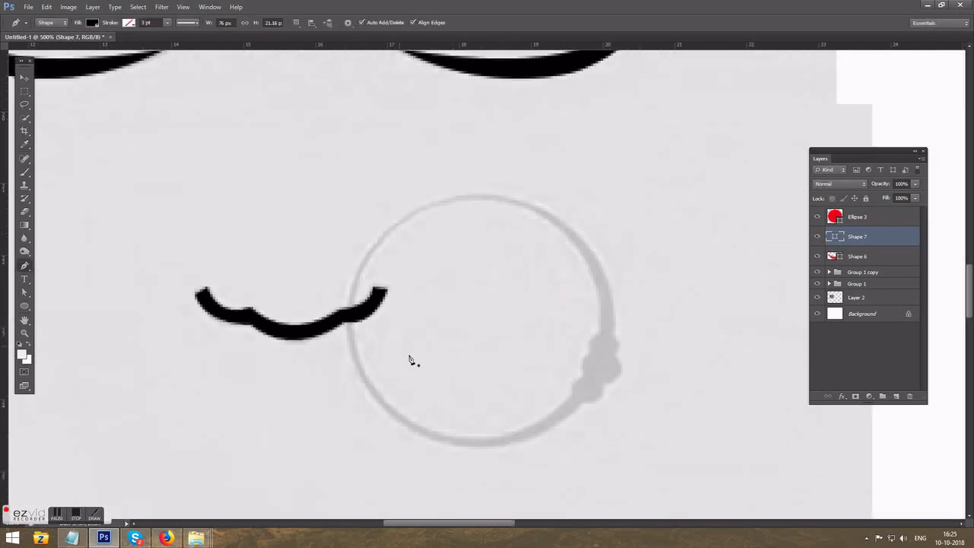
# Draw a black ellipse and subtract an inner ellipse to form the nose ring.
pyautogui.click(24, 305)
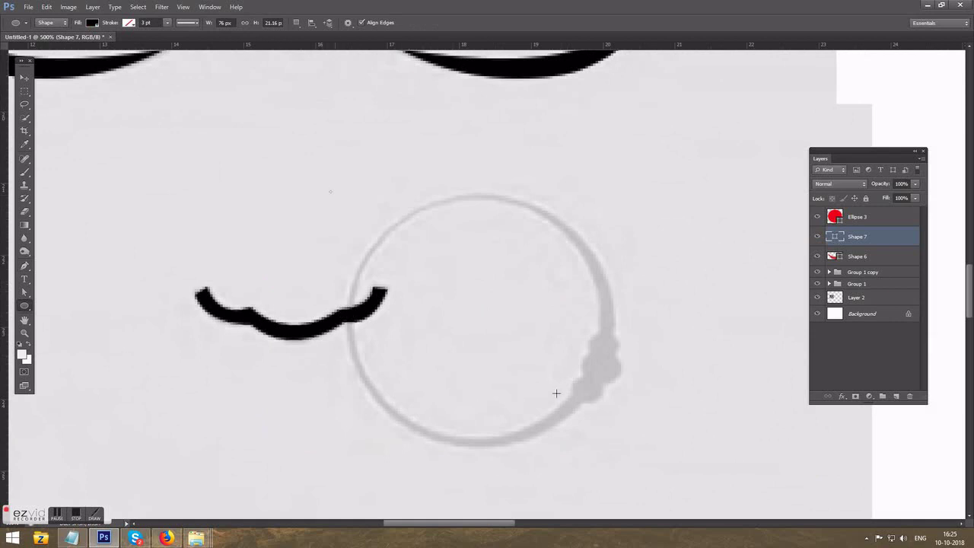
pyautogui.moveTo(555, 394); pyautogui.dragTo(564, 401)
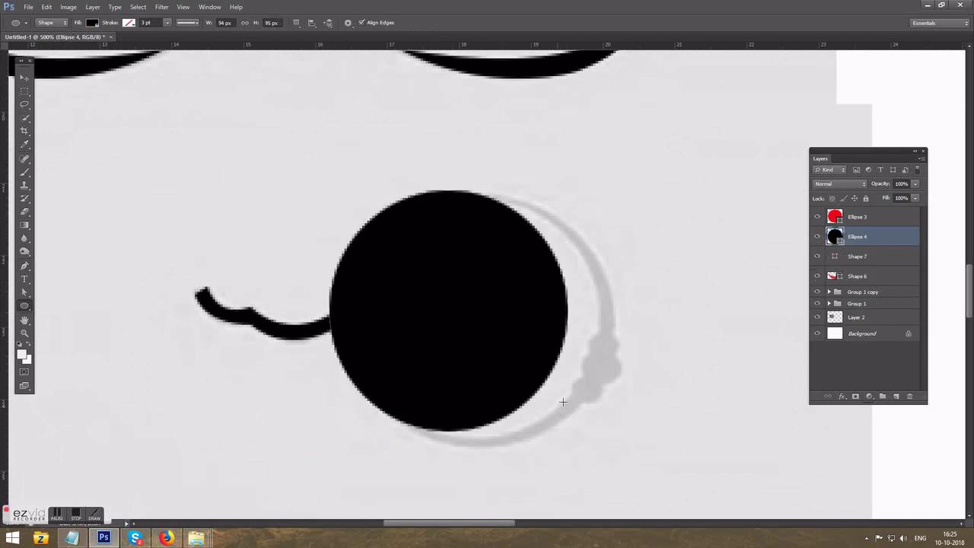
pyautogui.click(298, 25)
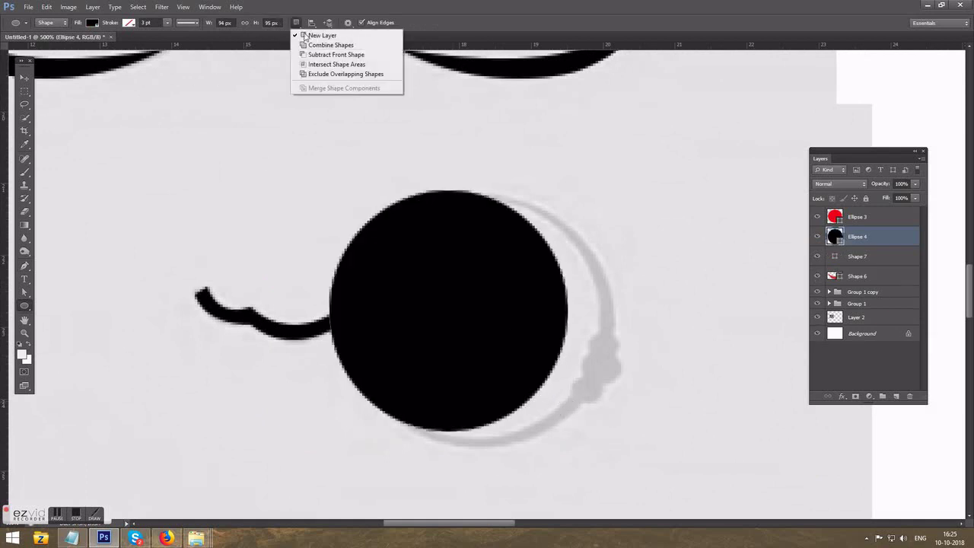
pyautogui.click(324, 44)
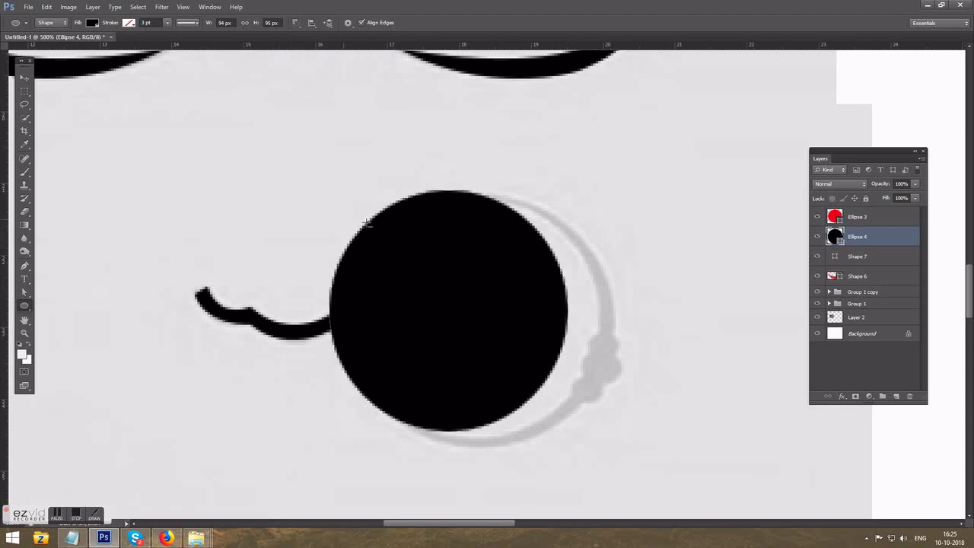
pyautogui.moveTo(367, 223); pyautogui.dragTo(556, 424)
pyautogui.press('a')
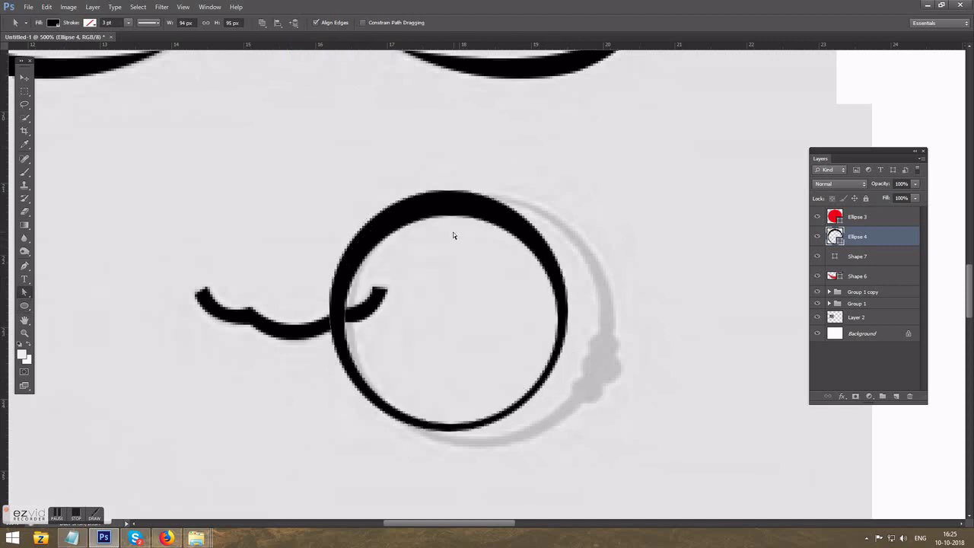
# Rotate the ring about 102°, shift it right and scale it to about 101%.
pyautogui.press('v')
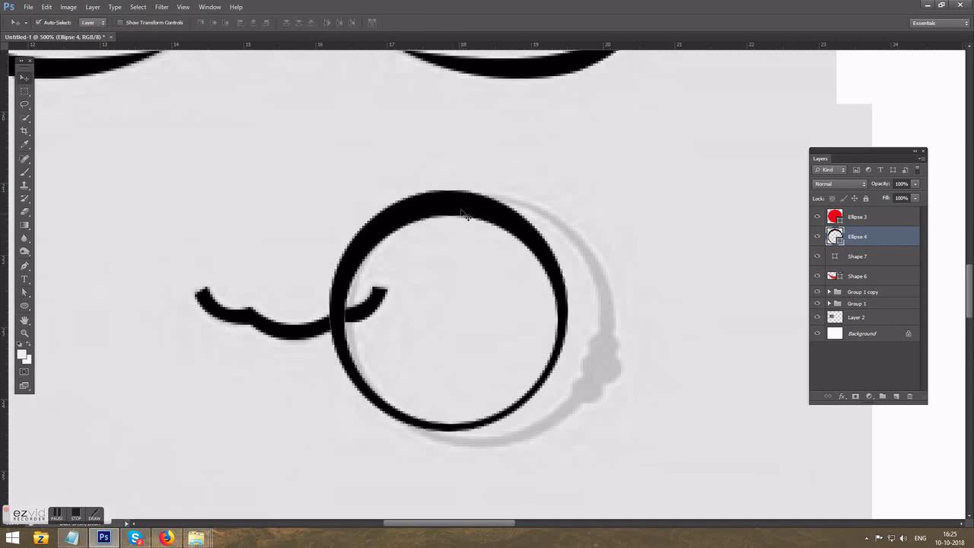
pyautogui.hotkey('ctrl', 't')
pyautogui.moveTo(644, 405); pyautogui.dragTo(385, 384)
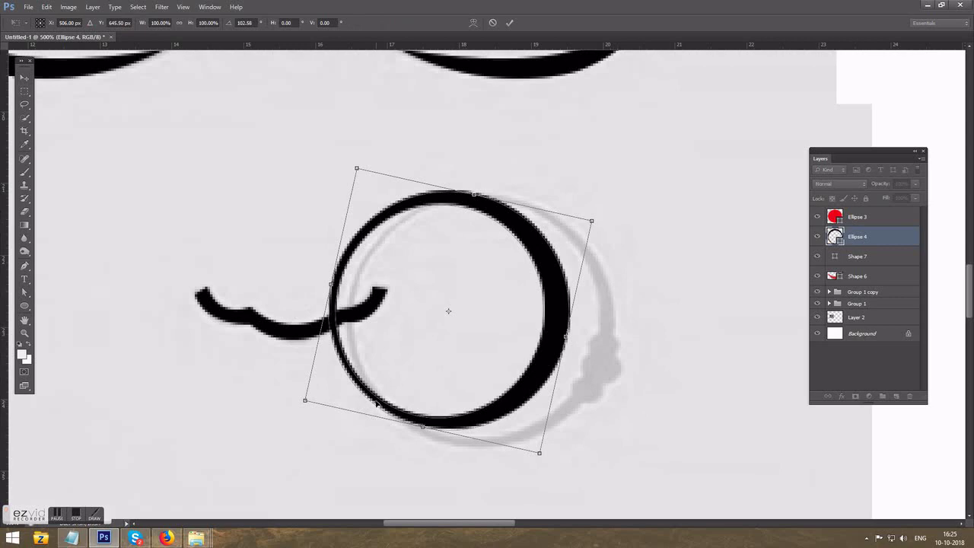
pyautogui.press('Return')
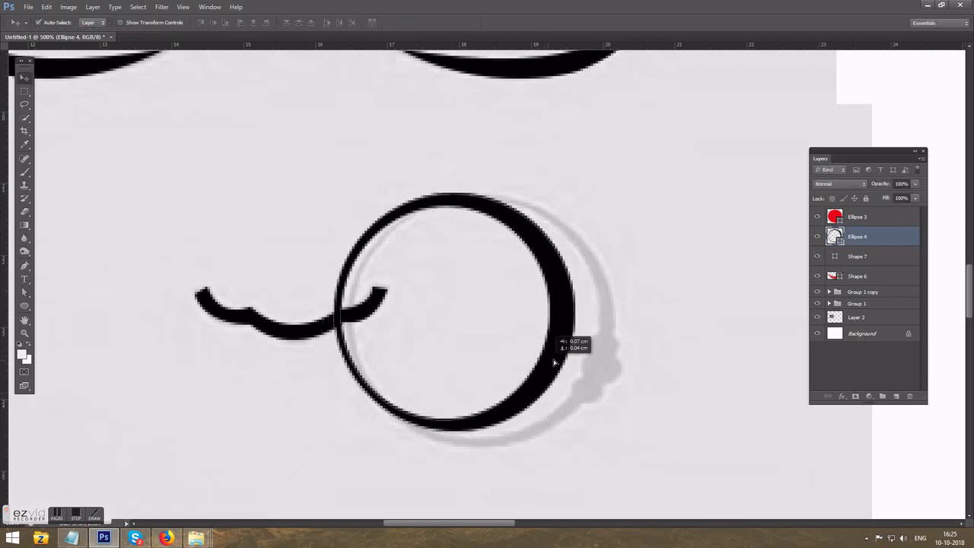
pyautogui.moveTo(540, 370); pyautogui.dragTo(571, 343)
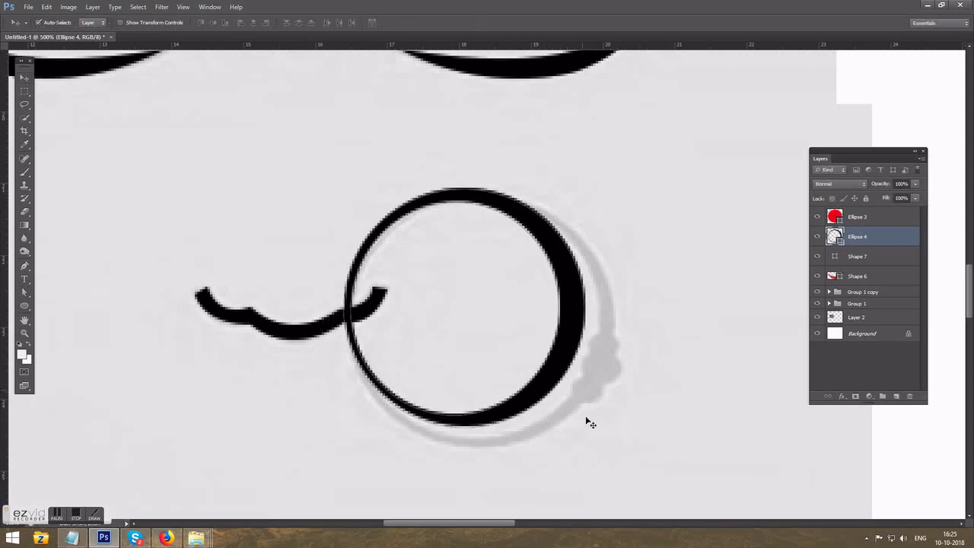
pyautogui.hotkey('ctrl', 't')
pyautogui.moveTo(600, 440); pyautogui.dragTo(616, 435)
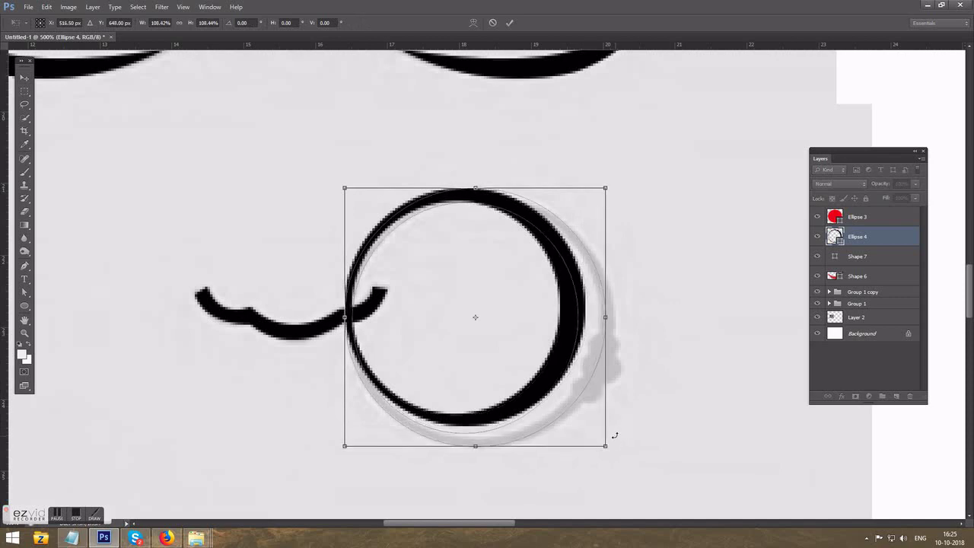
pyautogui.press('Return')
pyautogui.click(634, 403)
# Thicken the ring's right side by nudging its right anchor, then add an empty layer above.
pyautogui.press('a')
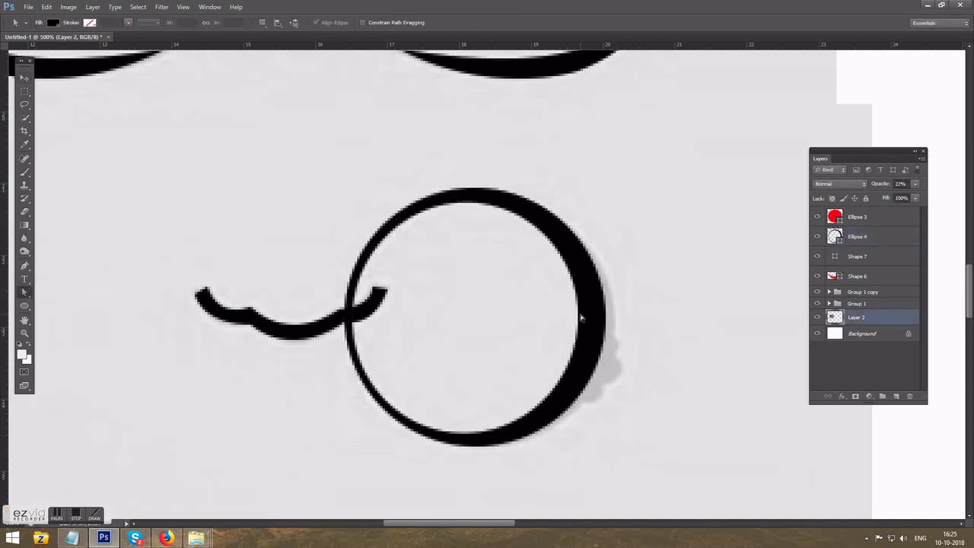
pyautogui.click(579, 332)
pyautogui.click(576, 344)
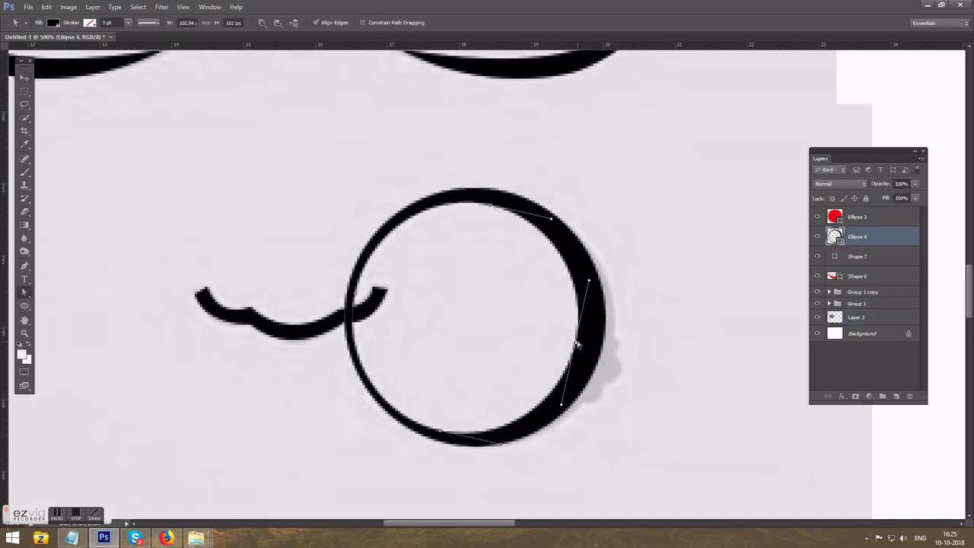
pyautogui.press('Right')
pyautogui.press('Right')
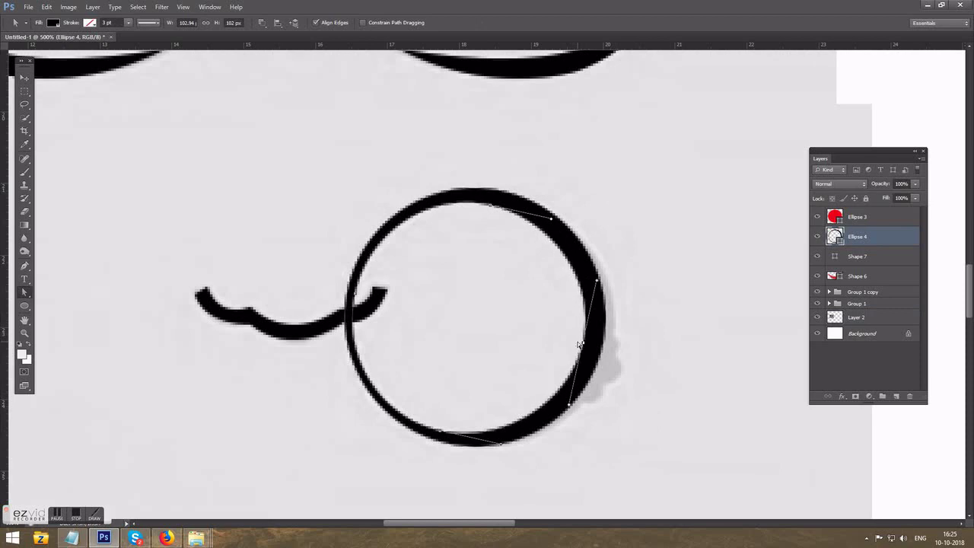
pyautogui.press('v')
pyautogui.click(650, 341)
pyautogui.click(603, 344)
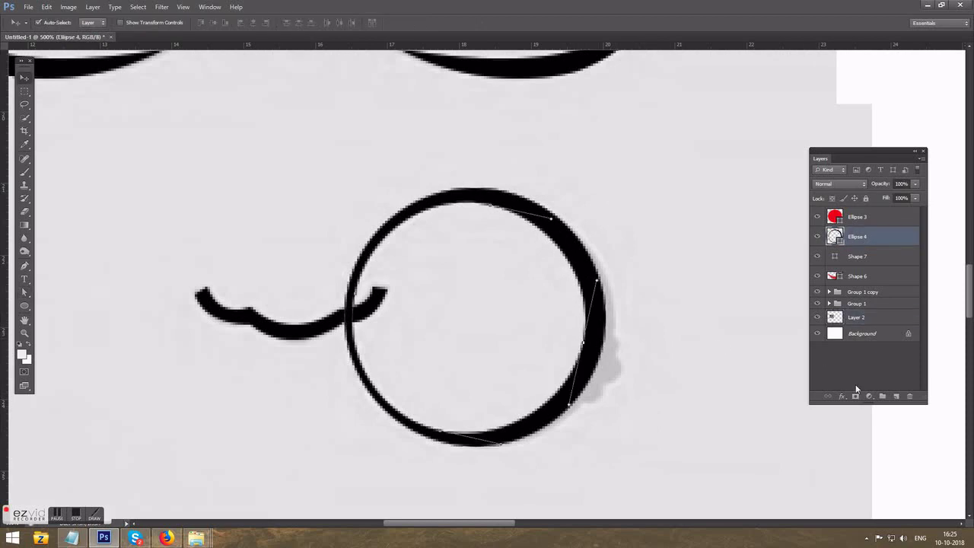
pyautogui.click(896, 396)
# Draw a small black bead on the ring's right edge and add two copies above it.
pyautogui.click(24, 305)
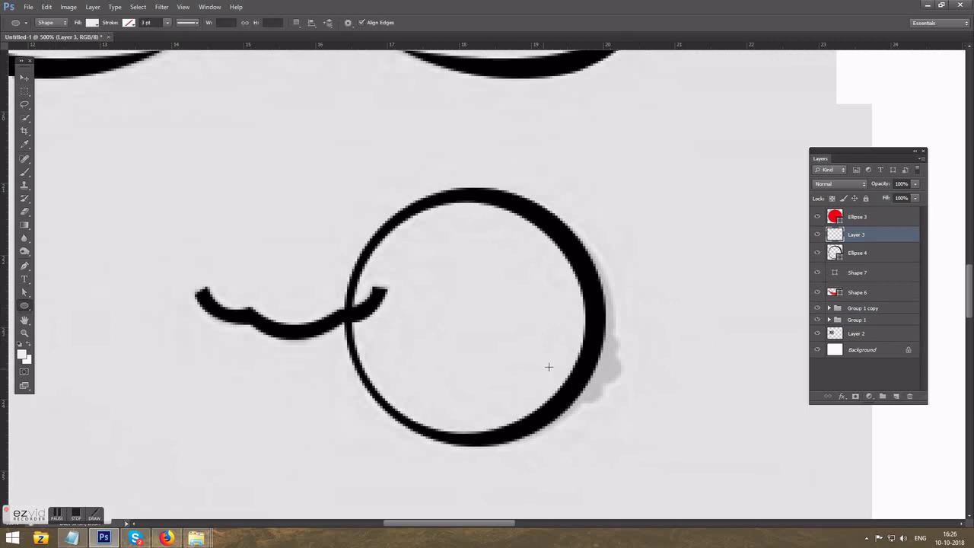
pyautogui.moveTo(565, 359); pyautogui.dragTo(594, 385)
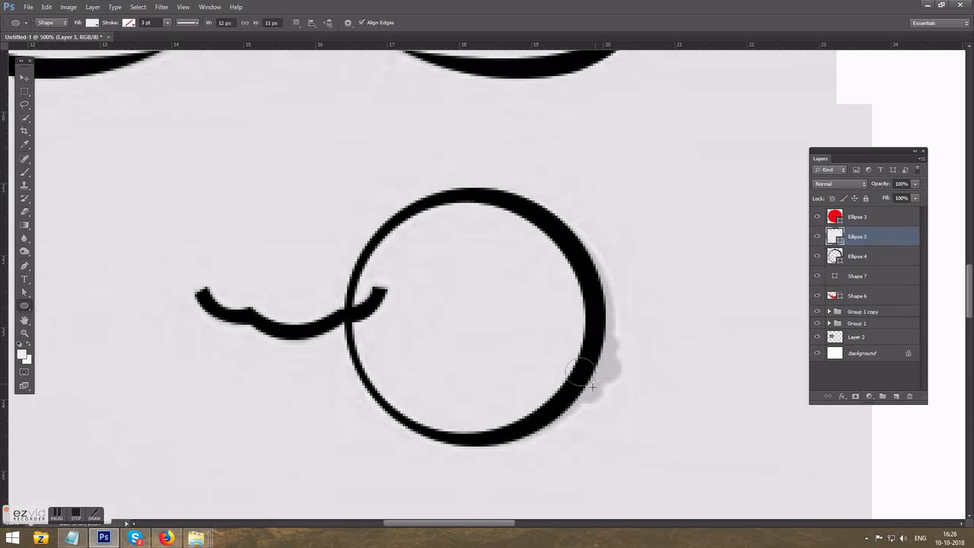
pyautogui.press('v')
pyautogui.doubleClick(835, 236)
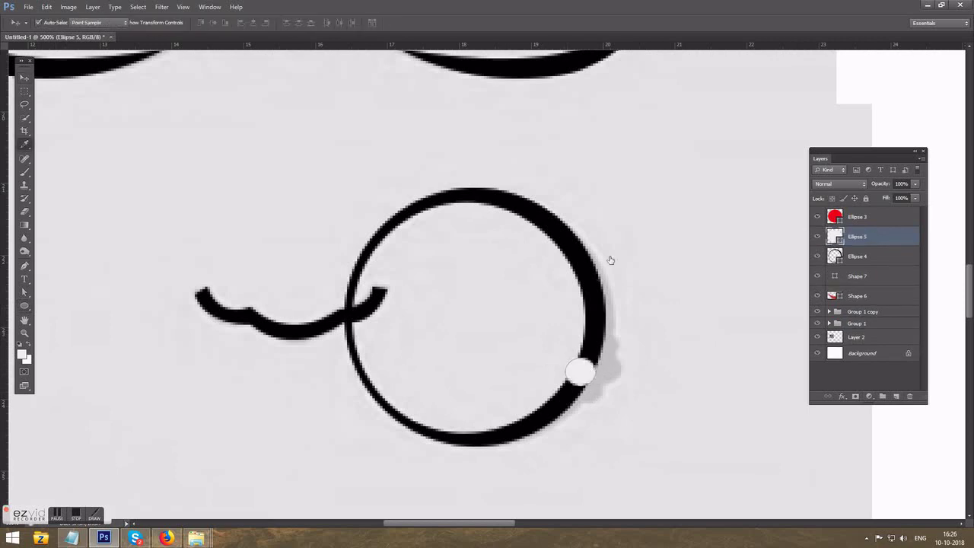
pyautogui.click(590, 259)
pyautogui.click(530, 300)
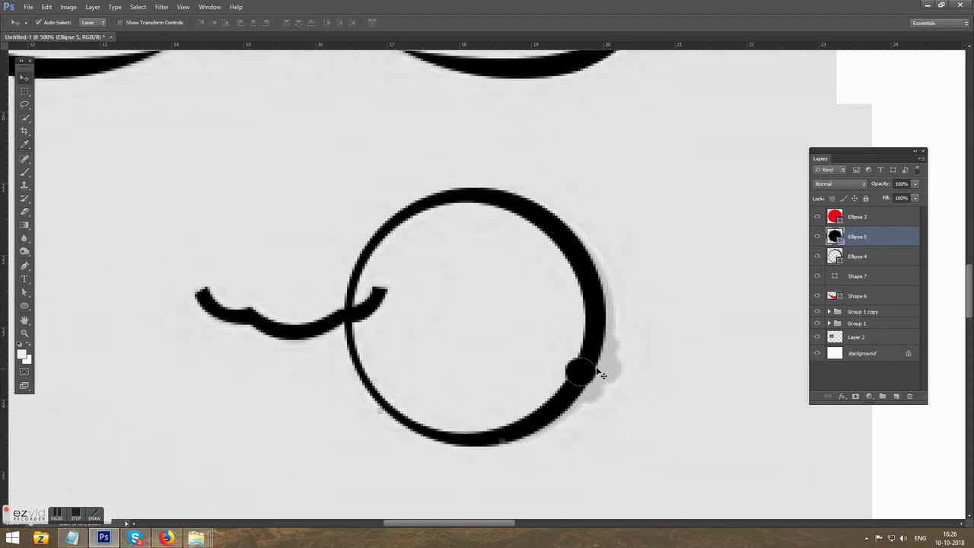
pyautogui.moveTo(582, 372)
pyautogui.mouseDown()
pyautogui.moveTo(588, 351)
pyautogui.moveTo(607, 371)
pyautogui.moveTo(590, 332)
pyautogui.mouseUp()
pyautogui.hotkey('ctrl', 't')
pyautogui.press('Return')
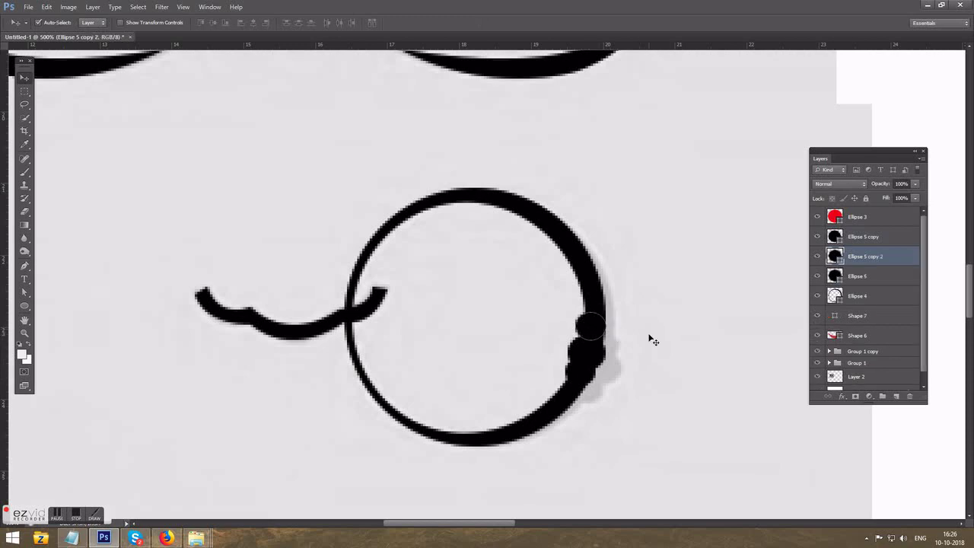
pyautogui.click(651, 340)
# Hide the reference sketch, group the face layers into Group 2 and centre it horizontally.
pyautogui.hotkey('ctrl', '1')
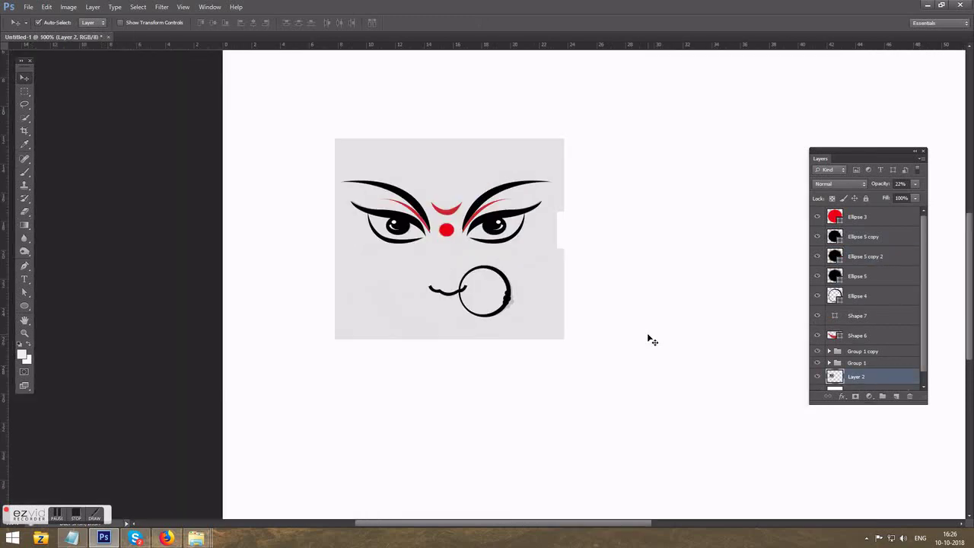
pyautogui.click(816, 378)
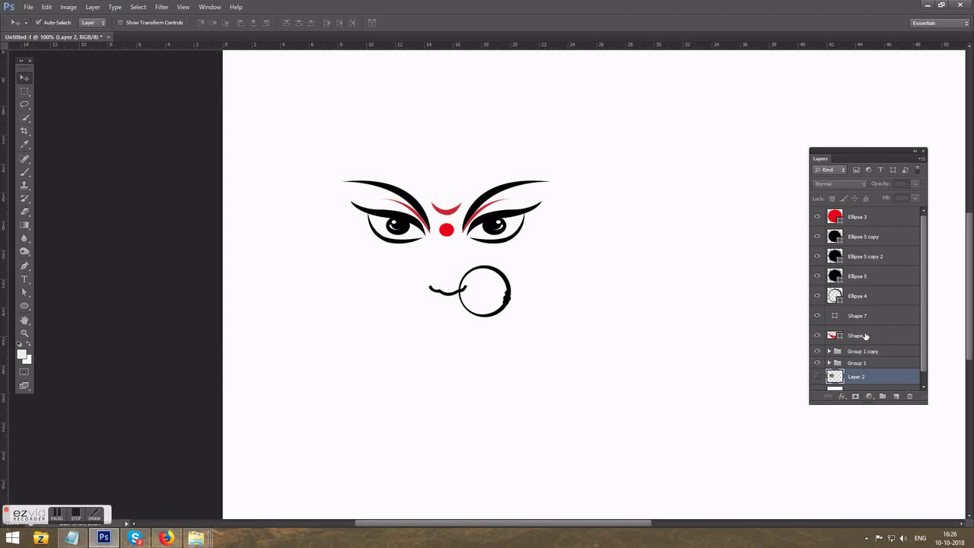
pyautogui.click(864, 365)
pyautogui.keyDown('shift'); pyautogui.click(873, 219); pyautogui.keyUp('shift')
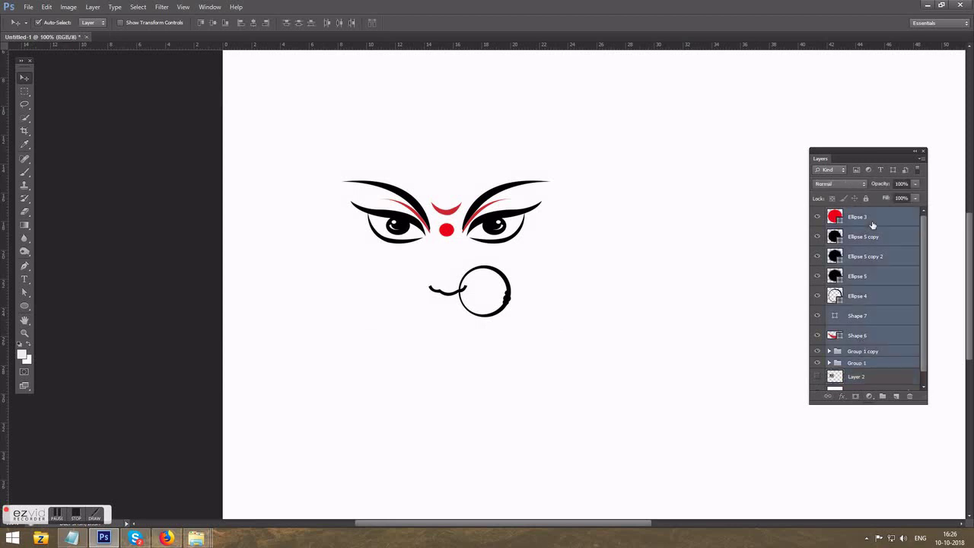
pyautogui.moveTo(873, 227); pyautogui.dragTo(884, 396)
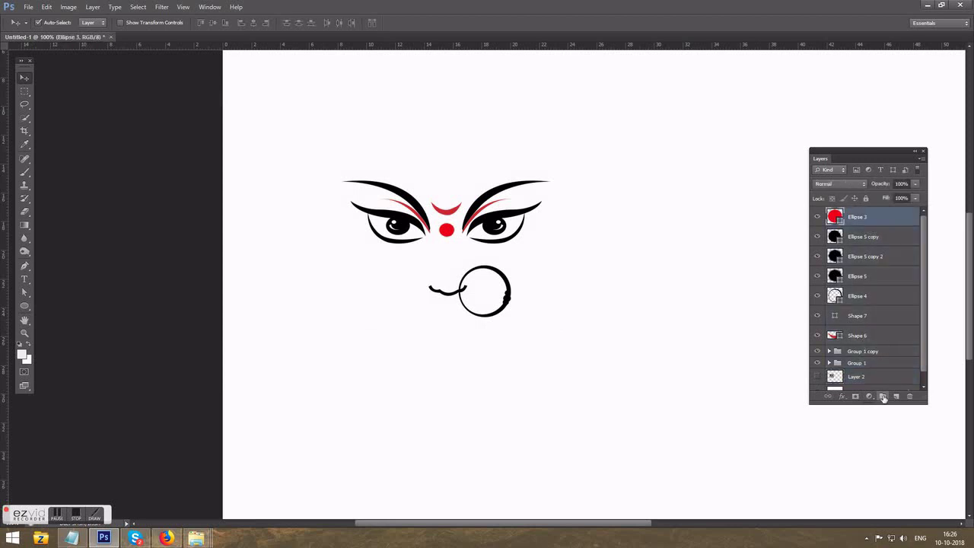
pyautogui.click(880, 228)
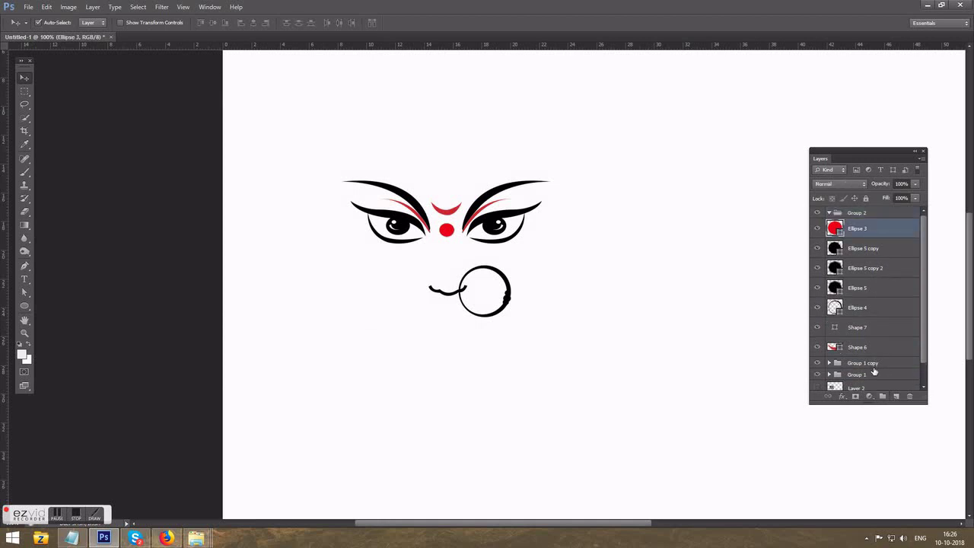
pyautogui.keyDown('shift'); pyautogui.click(875, 373); pyautogui.keyUp('shift')
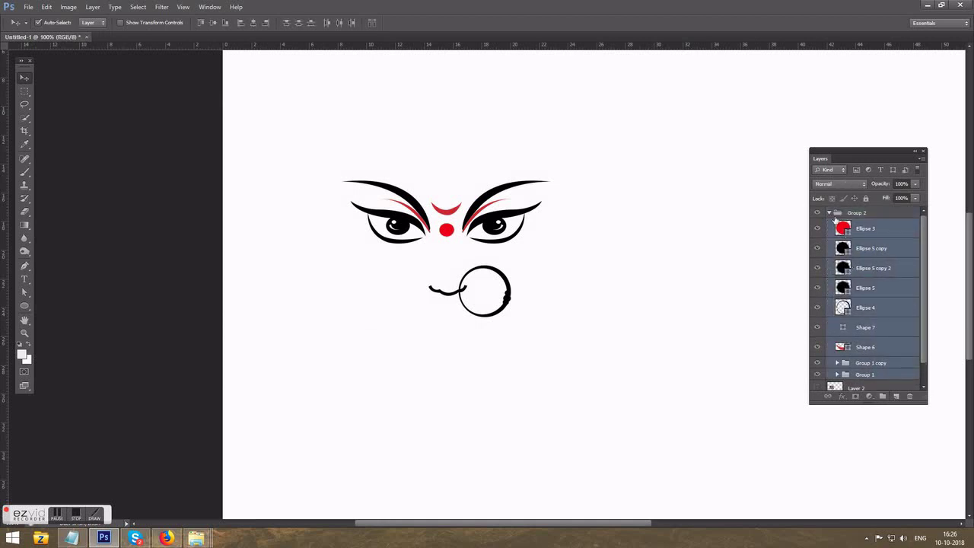
pyautogui.click(829, 213)
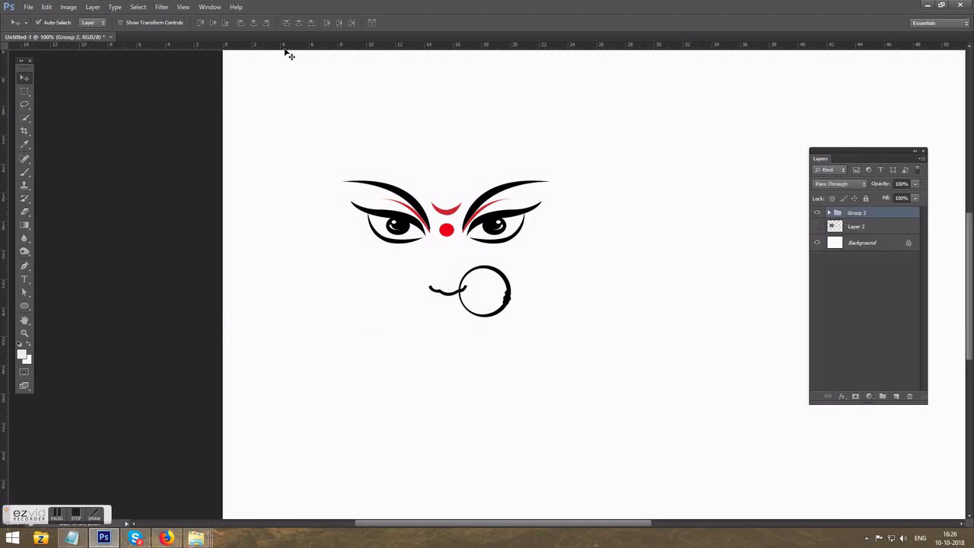
pyautogui.click(253, 23)
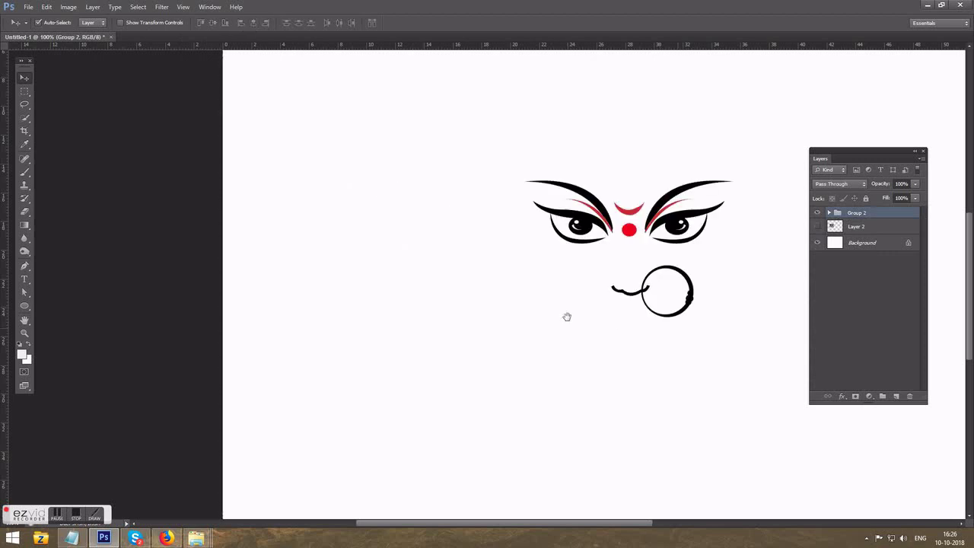
pyautogui.moveTo(567, 317); pyautogui.dragTo(536, 314)
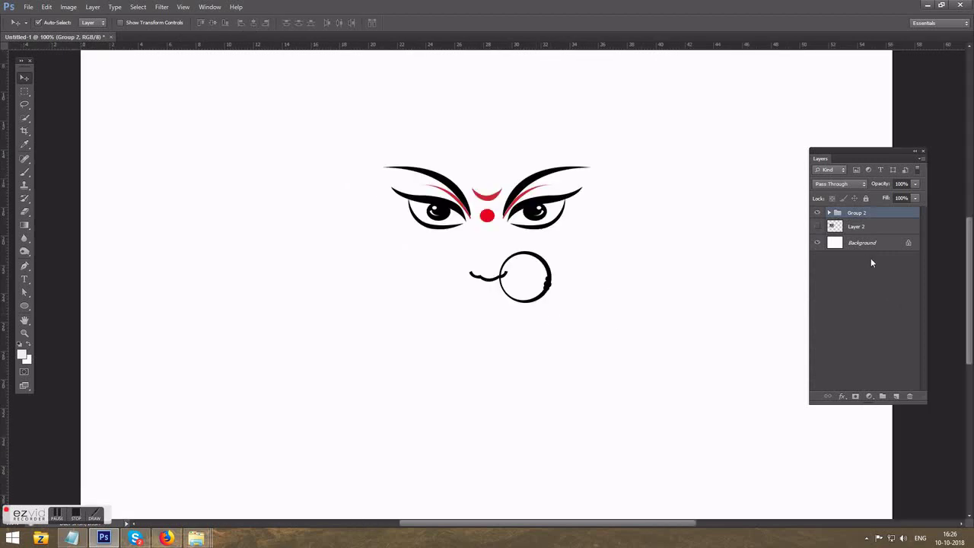
# Fill the Background layer with a bright golden yellow foreground colour.
pyautogui.click(871, 243)
pyautogui.click(20, 358)
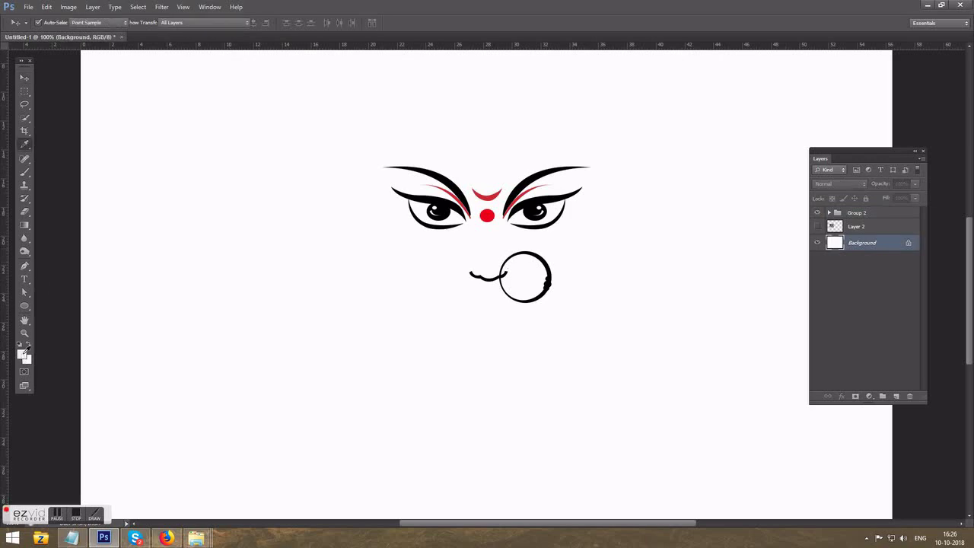
pyautogui.click(416, 418)
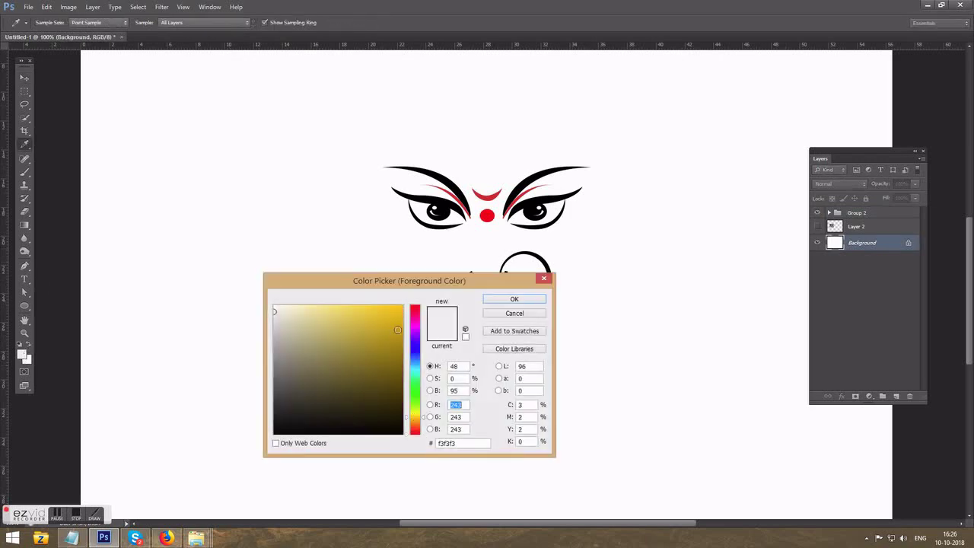
pyautogui.moveTo(397, 330); pyautogui.dragTo(405, 303)
pyautogui.click(514, 300)
pyautogui.hotkey('alt', 'BackSpace')
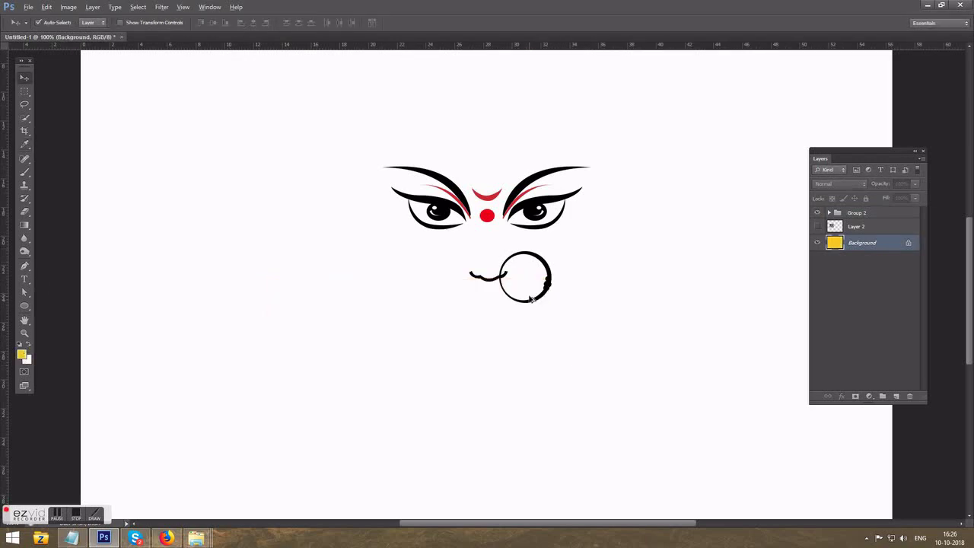
pyautogui.click(869, 219)
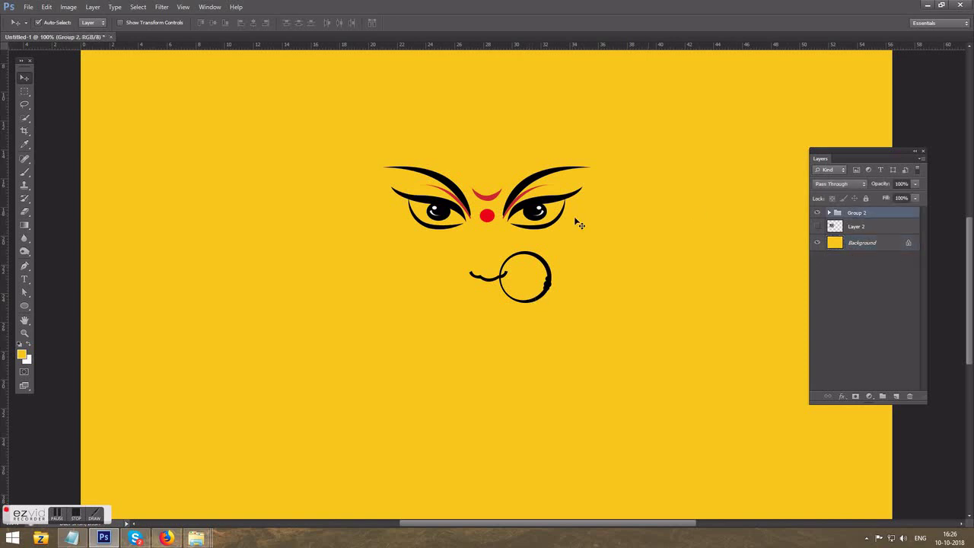
# Scale the face artwork to about 210% and nudge it into position.
pyautogui.hotkey('ctrl', 't')
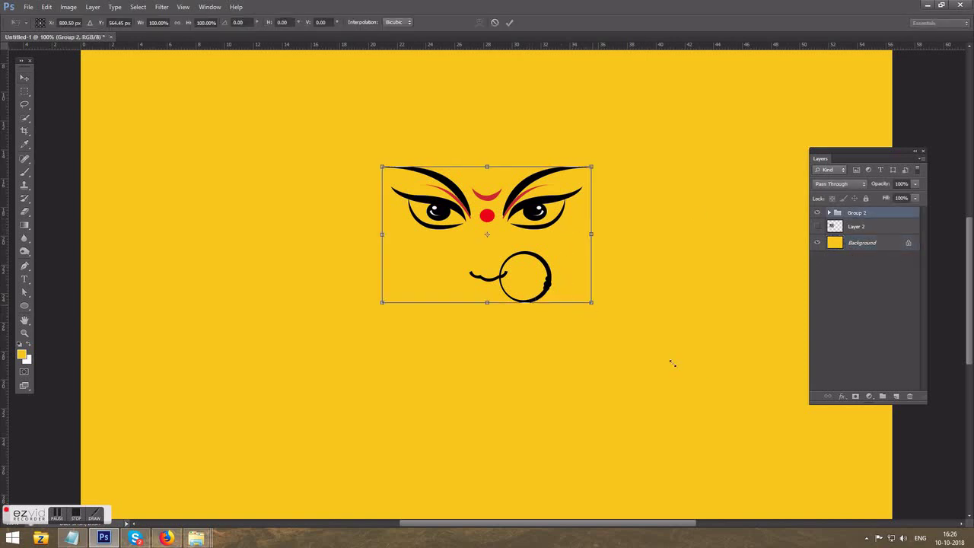
pyautogui.moveTo(672, 364); pyautogui.dragTo(708, 378)
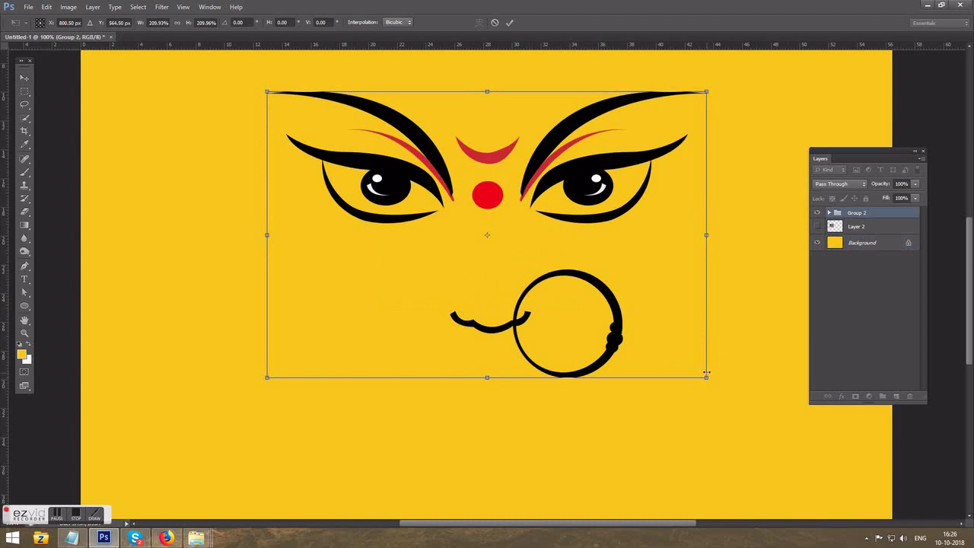
pyautogui.press('Return')
pyautogui.hotkey('shift', 'Down')
pyautogui.hotkey('shift', 'Down')
pyautogui.hotkey('shift', 'Down')
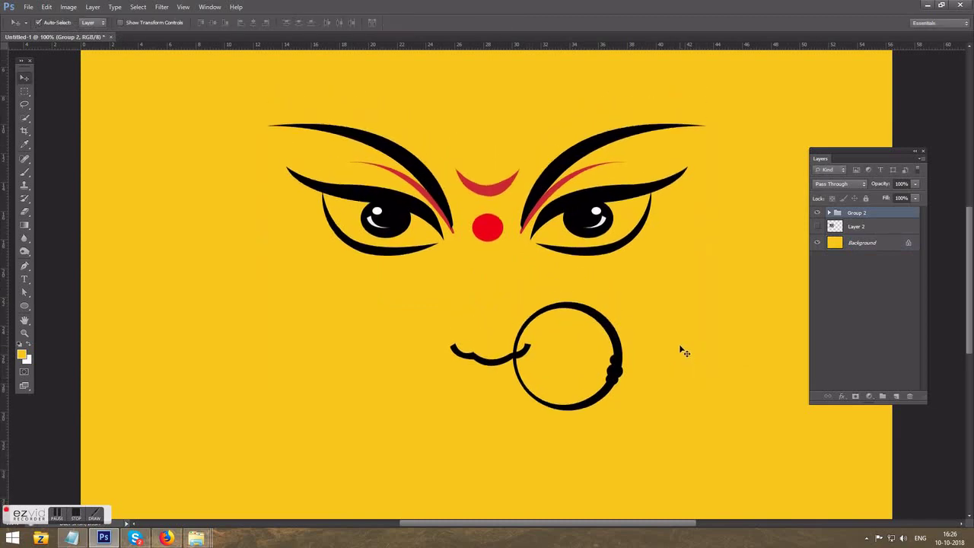
pyautogui.hotkey('shift', 'Left')
pyautogui.hotkey('shift', 'Left')
pyautogui.hotkey('shift', 'Left')
pyautogui.hotkey('shift', 'Left')
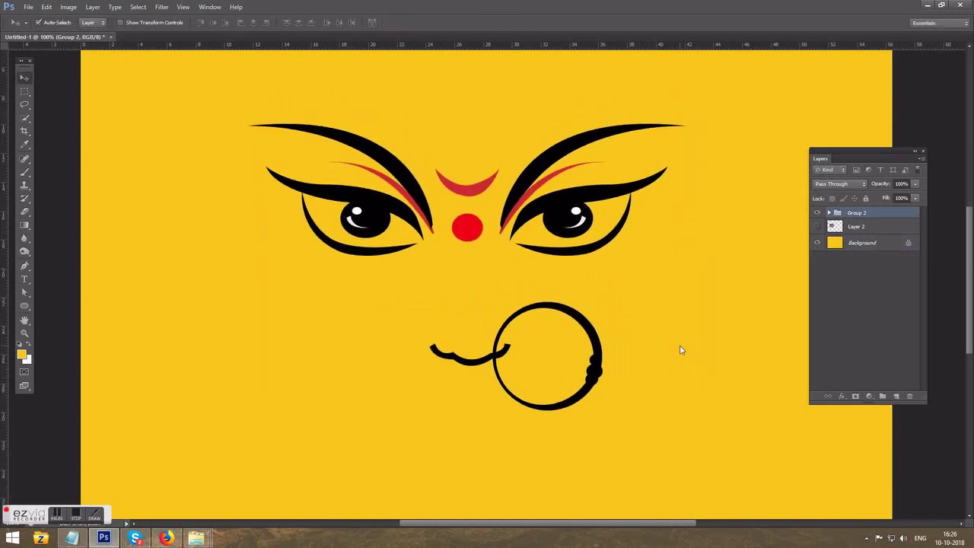
pyautogui.hotkey('shift', 'Right')
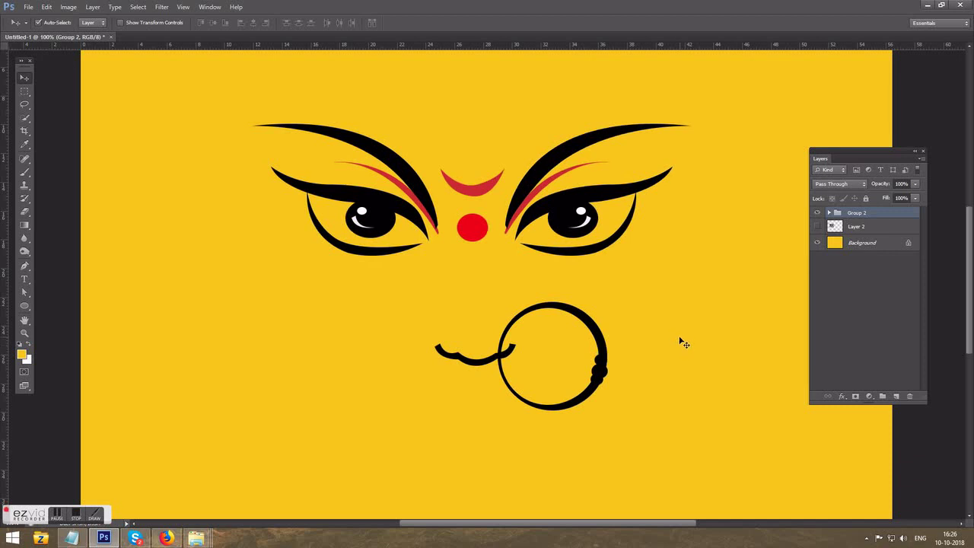
pyautogui.hotkey('shift', 'Up')
pyautogui.hotkey('shift', 'Up')
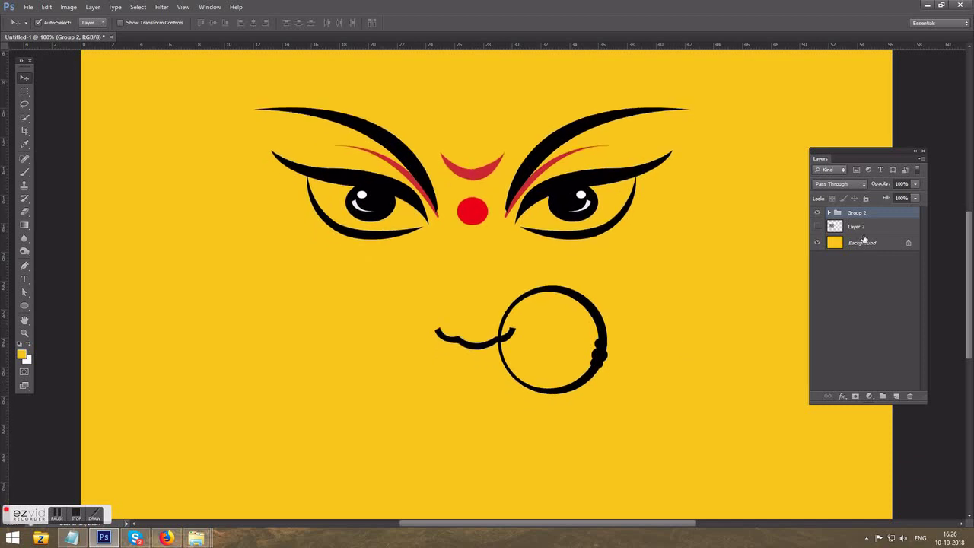
# Unlock the Background as Layer 0 and add a Gradient Overlay effect to it.
pyautogui.click(864, 244)
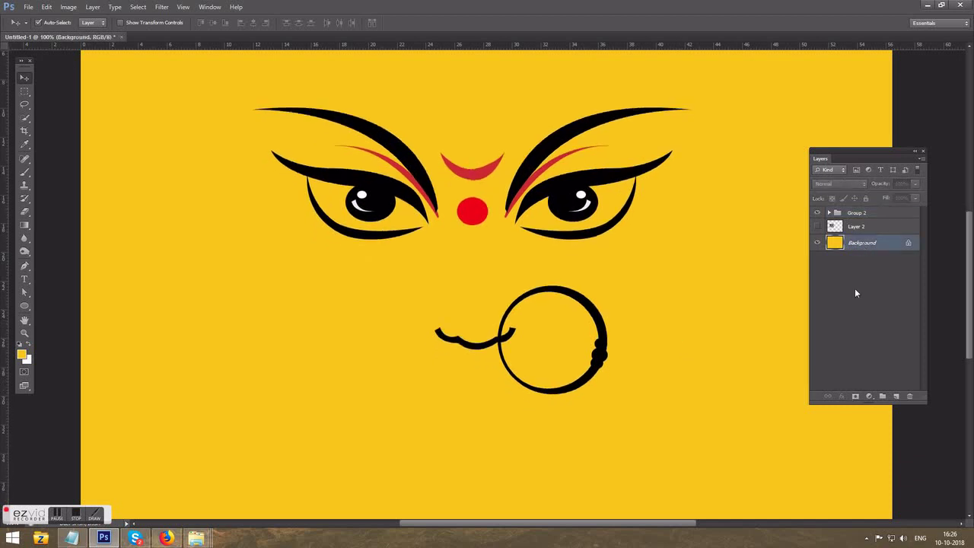
pyautogui.doubleClick(870, 251)
pyautogui.press('Return')
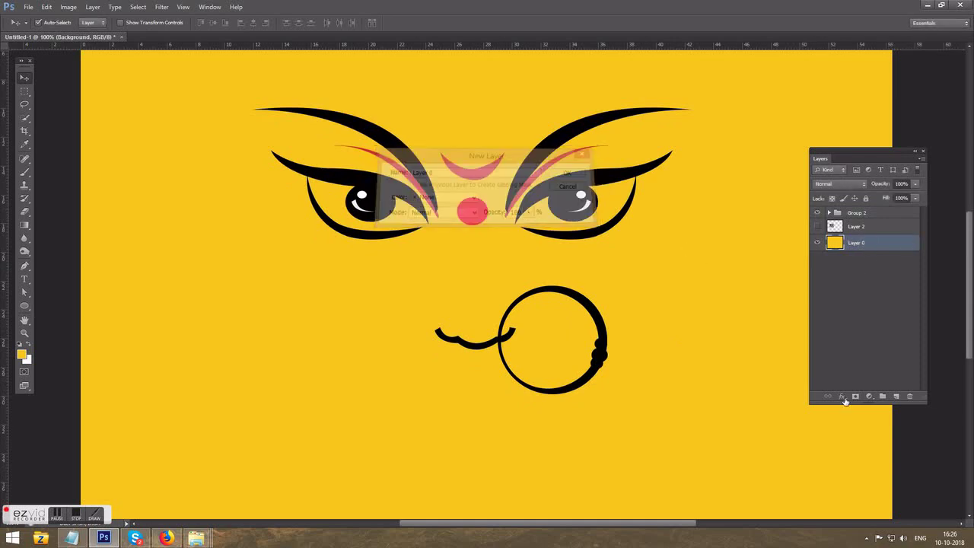
pyautogui.click(844, 397)
pyautogui.click(860, 485)
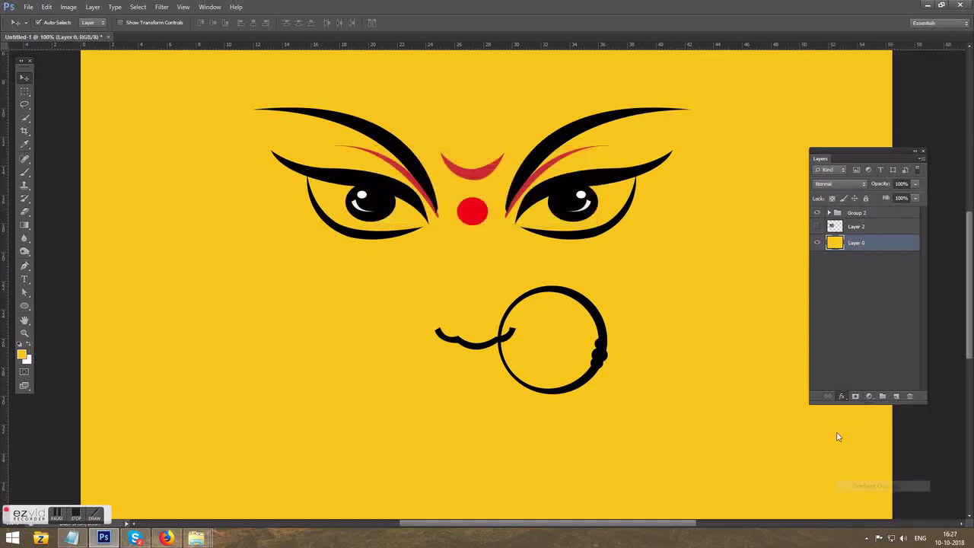
pyautogui.click(736, 303)
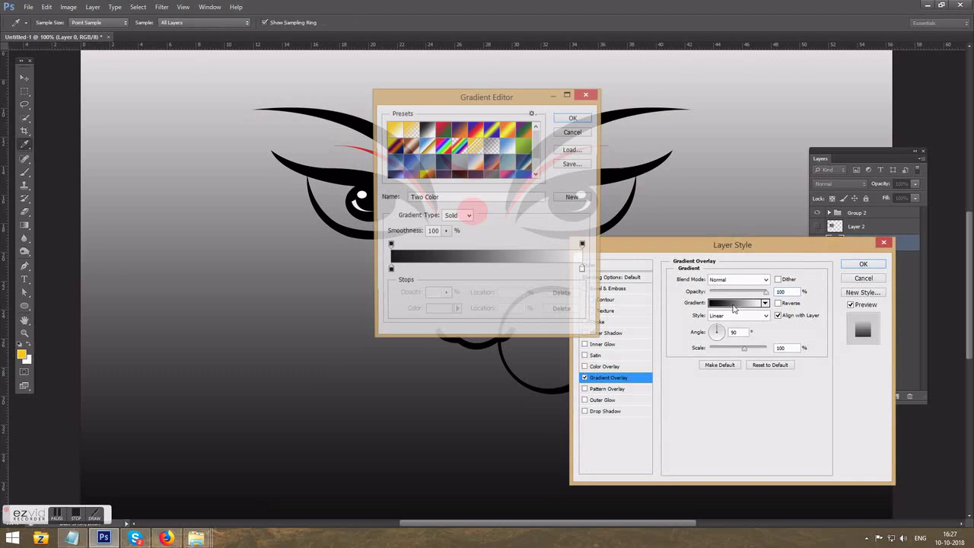
# Choose the Orange, Yellow, Orange gradient preset and apply the overlay to Layer 0.
pyautogui.click(505, 131)
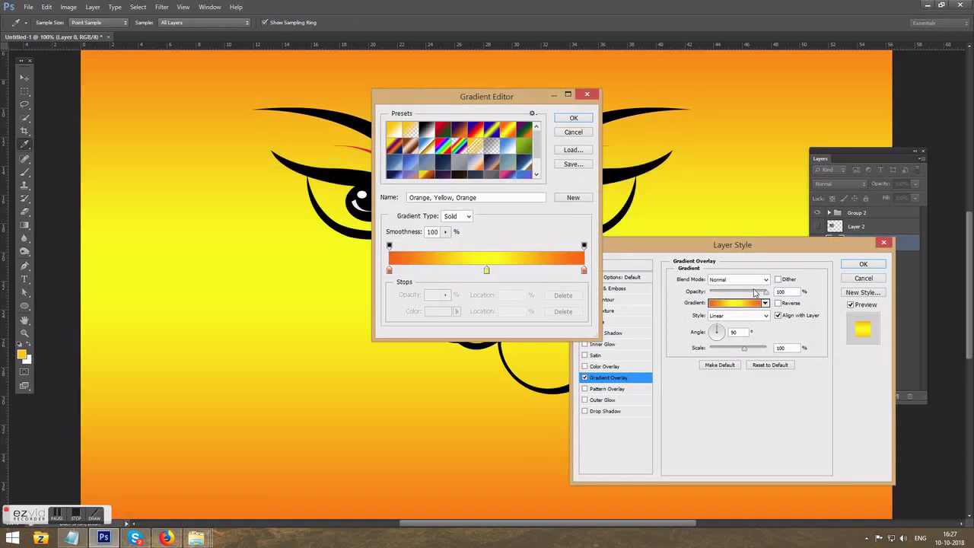
pyautogui.click(573, 121)
pyautogui.click(863, 264)
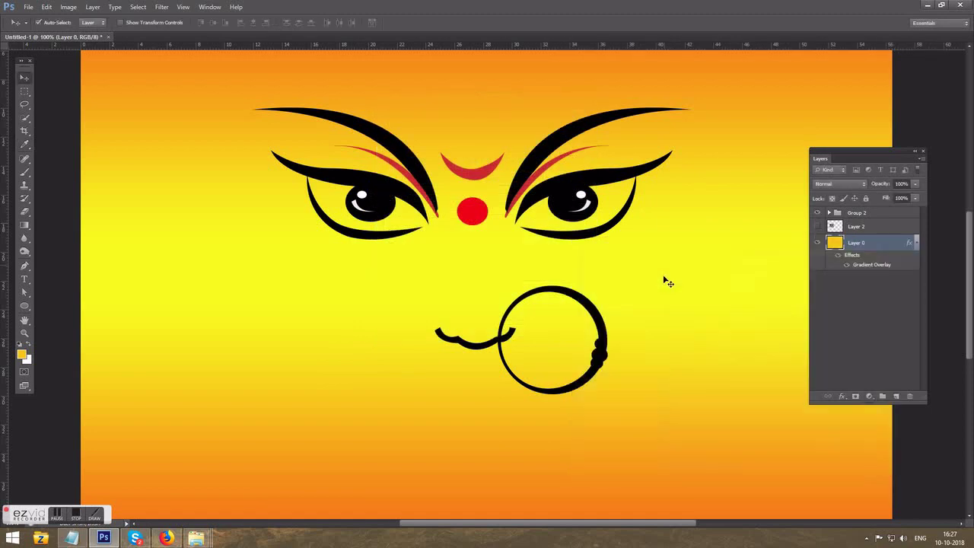
# Start a Bebas text box below the face and select its 'HA' text.
pyautogui.click(24, 278)
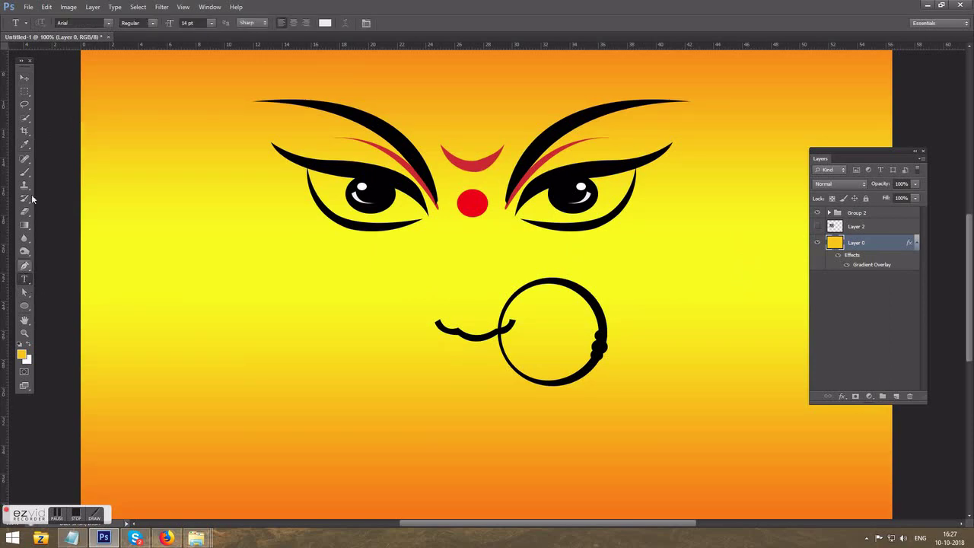
pyautogui.click(109, 24)
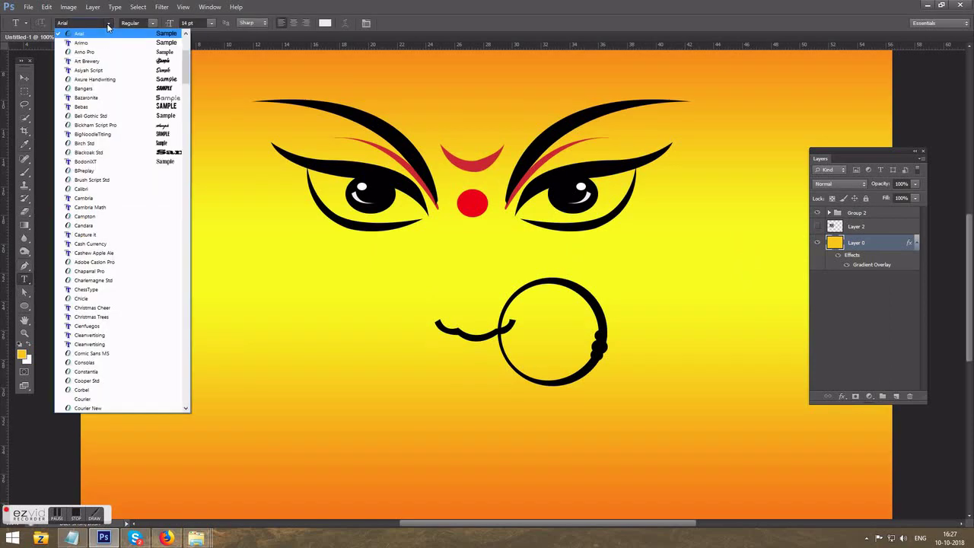
pyautogui.click(163, 106)
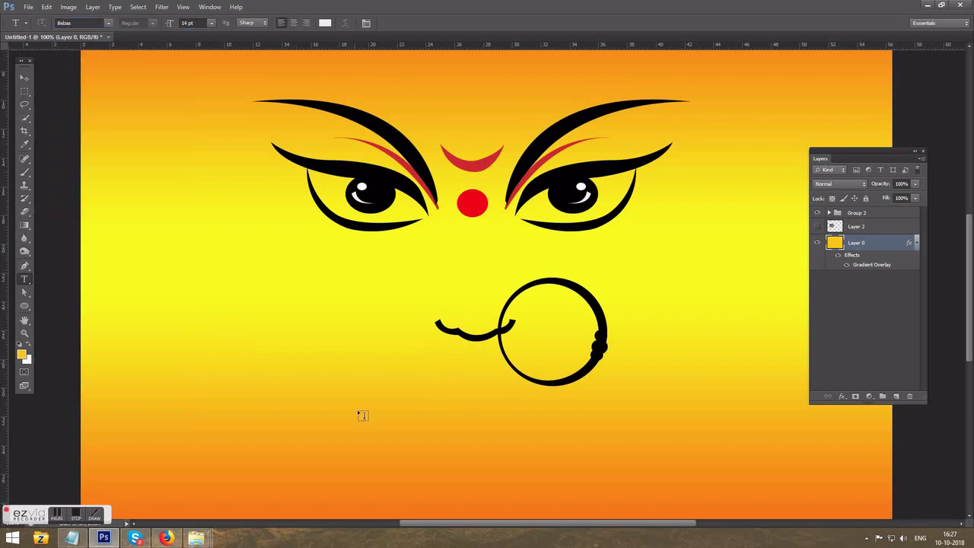
pyautogui.click(355, 414)
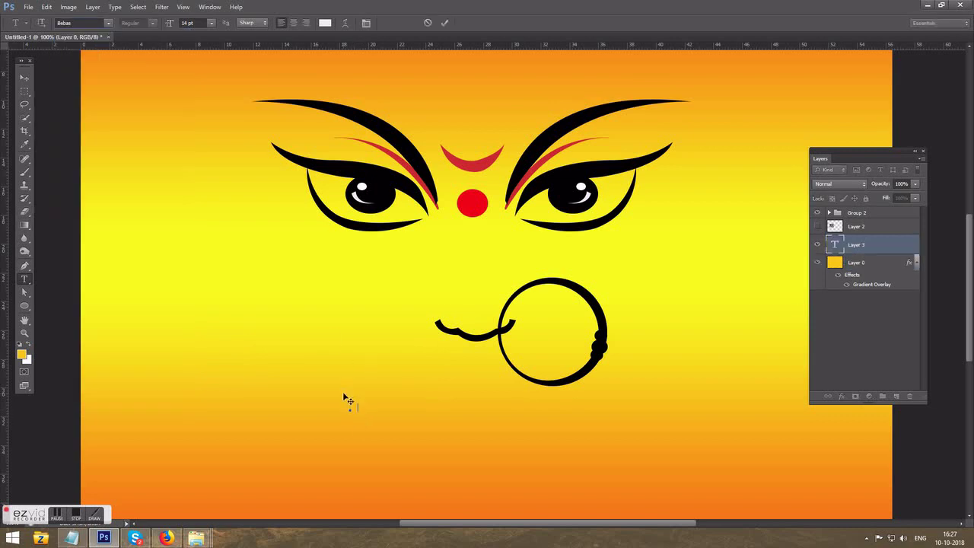
pyautogui.hotkey('ctrl', 'a')
# Set the 'HA' text to 200 pt and move it to the lower left.
pyautogui.click(212, 23)
pyautogui.click(202, 201)
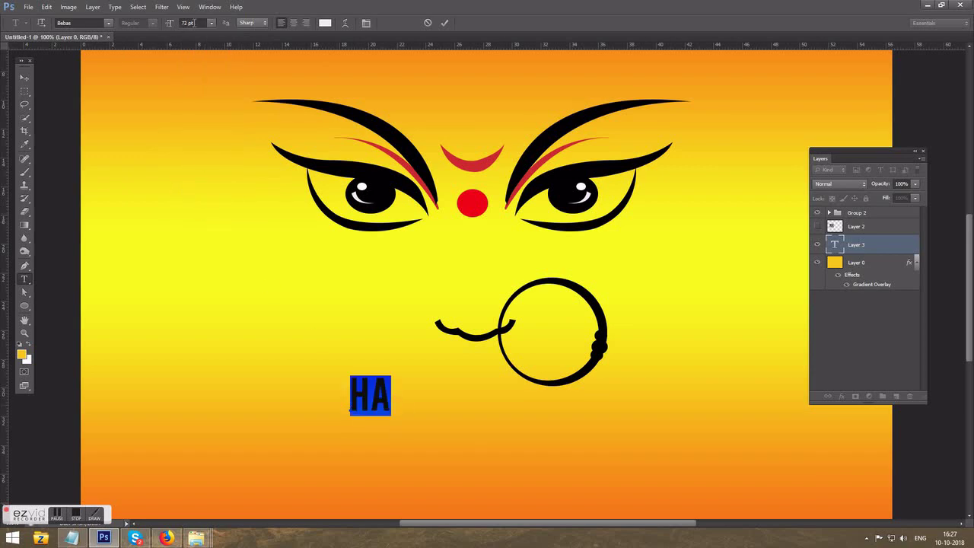
pyautogui.click(195, 23)
pyautogui.write('200')
pyautogui.press('Return')
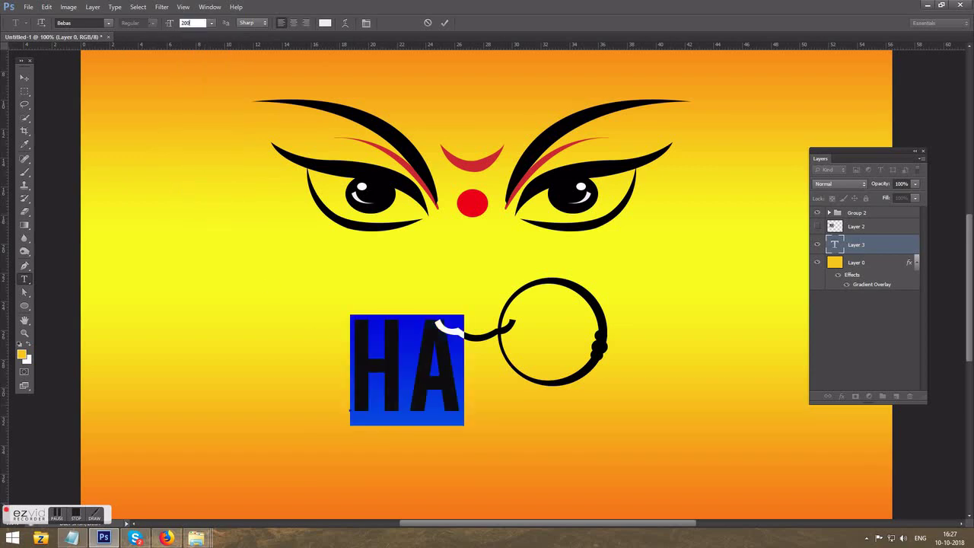
pyautogui.click(24, 78)
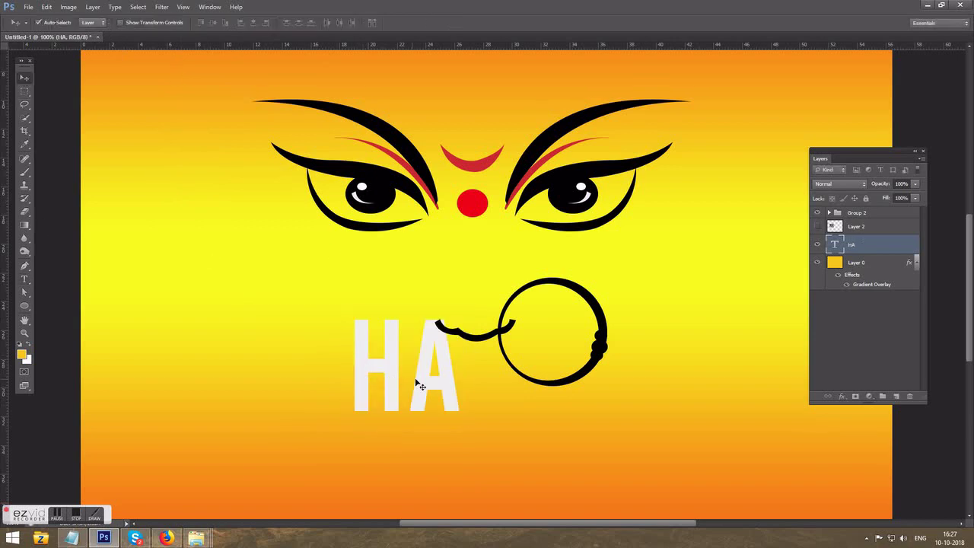
pyautogui.moveTo(358, 396); pyautogui.dragTo(202, 435)
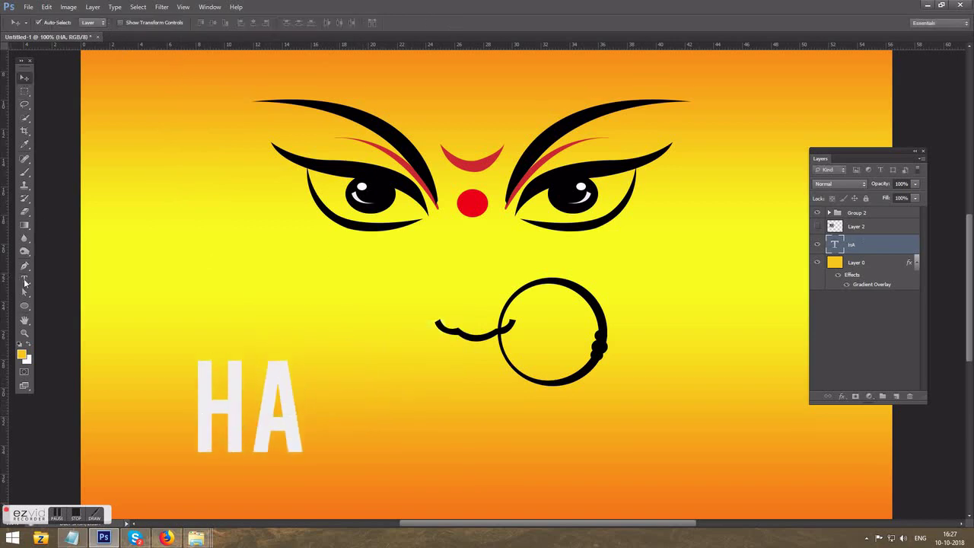
# Colour the text strong red and type 'PPY DURGA PUJ' to extend the heading.
pyautogui.click(24, 279)
pyautogui.click(325, 23)
pyautogui.click(415, 432)
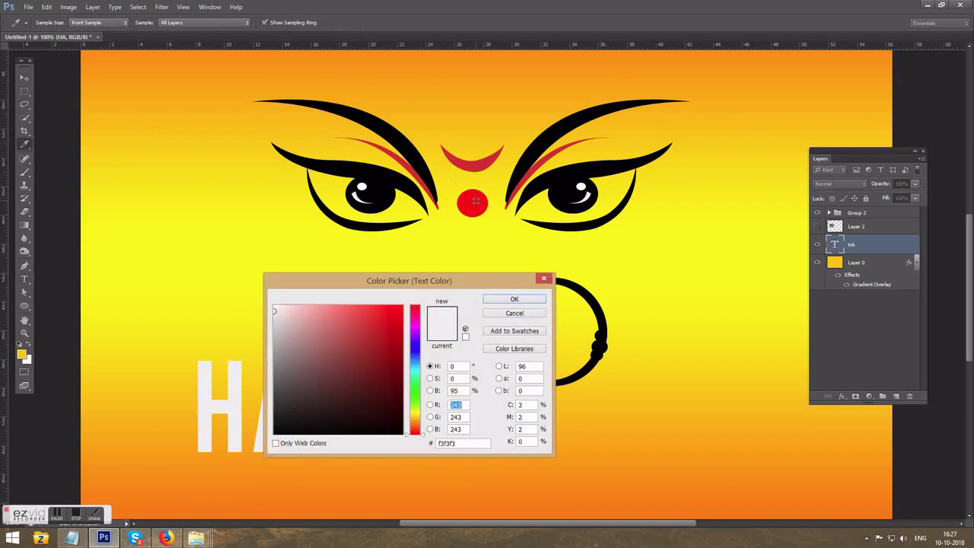
pyautogui.click(402, 307)
pyautogui.press('Return')
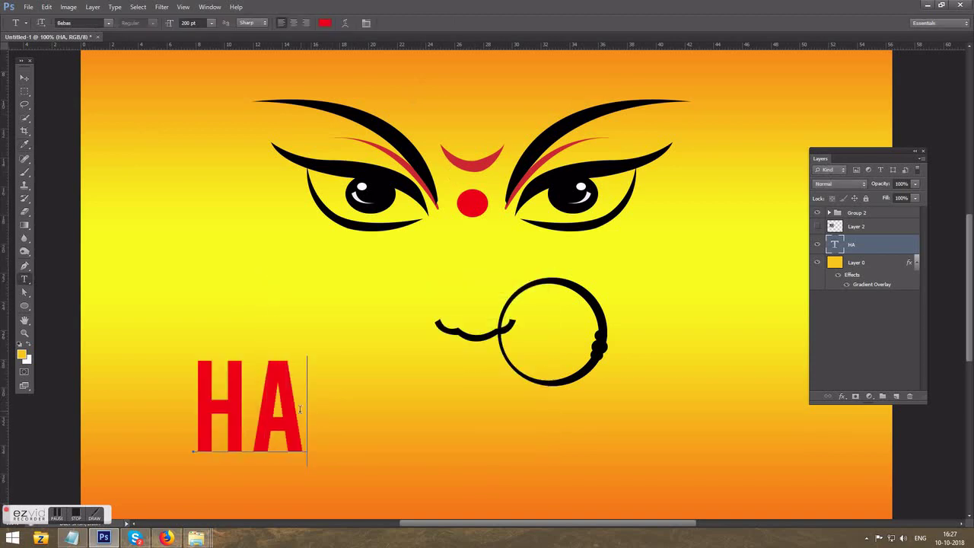
pyautogui.write('PPY  ')
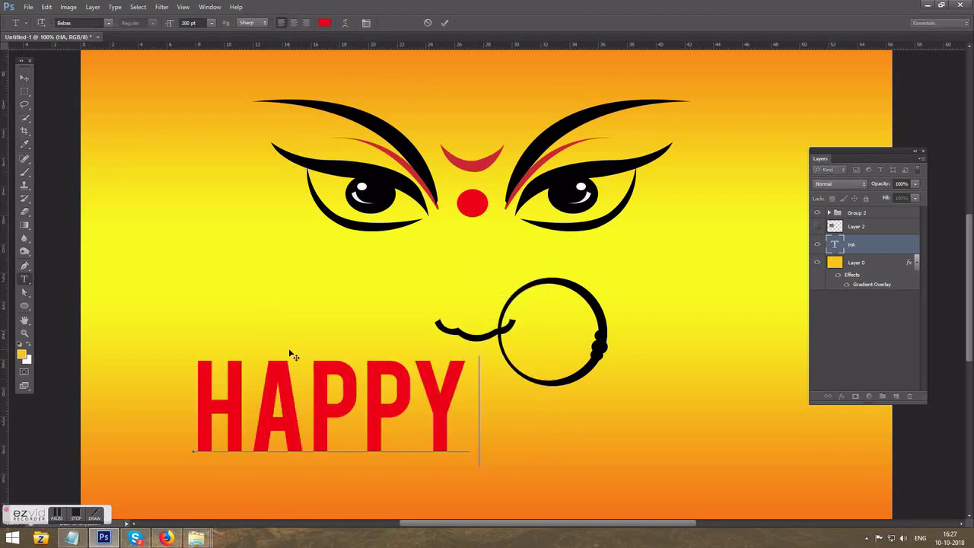
pyautogui.write('DU')
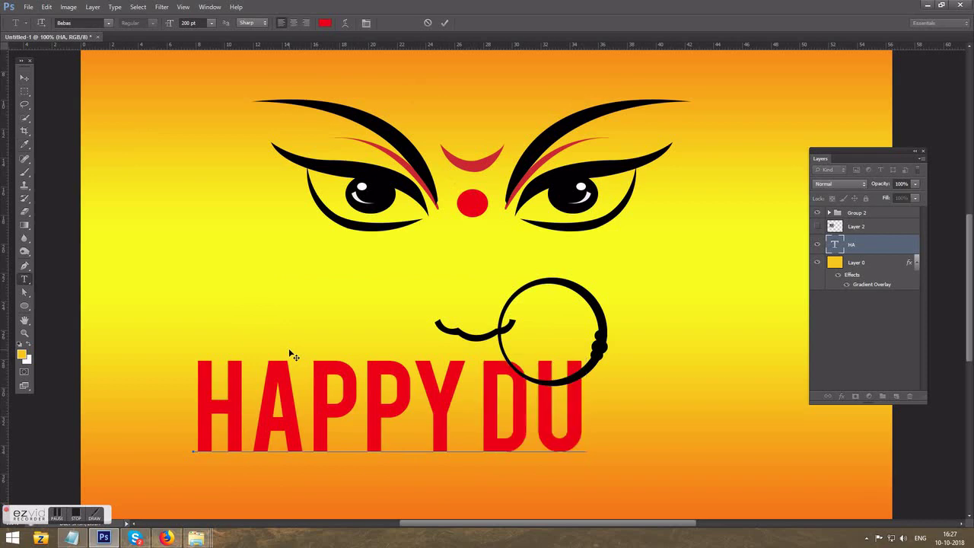
pyautogui.write('RG')
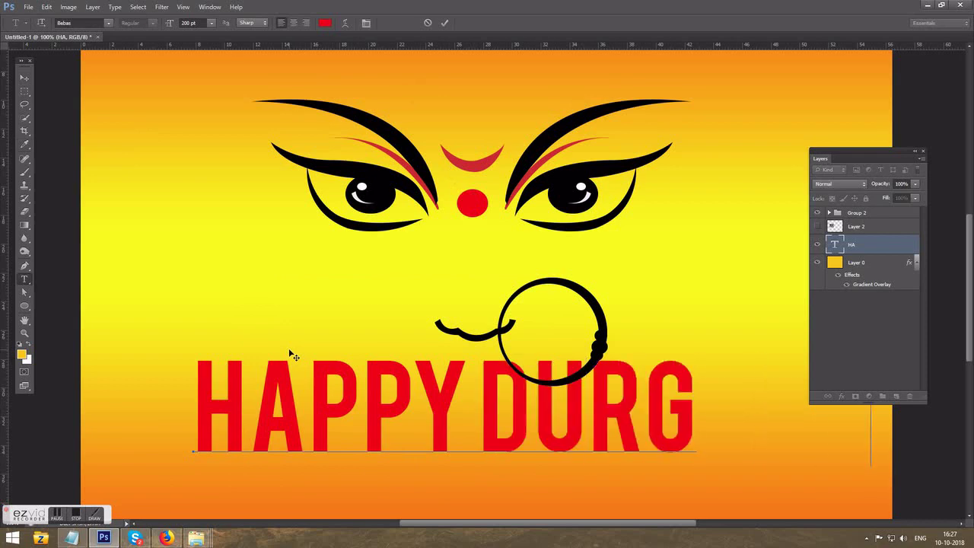
pyautogui.write('A PUJ')
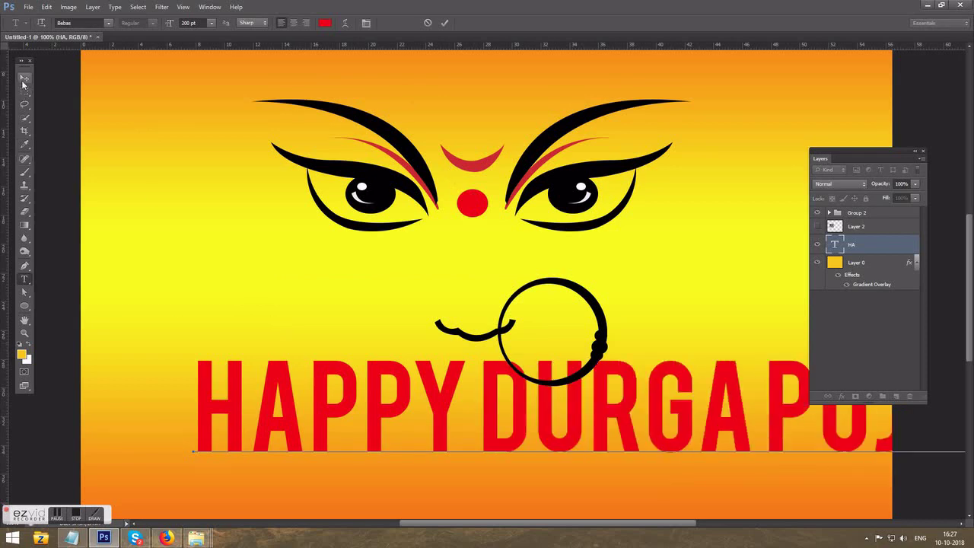
# Shrink the heading to about 73% and place it below the face.
pyautogui.click(24, 77)
pyautogui.moveTo(745, 438); pyautogui.dragTo(701, 432)
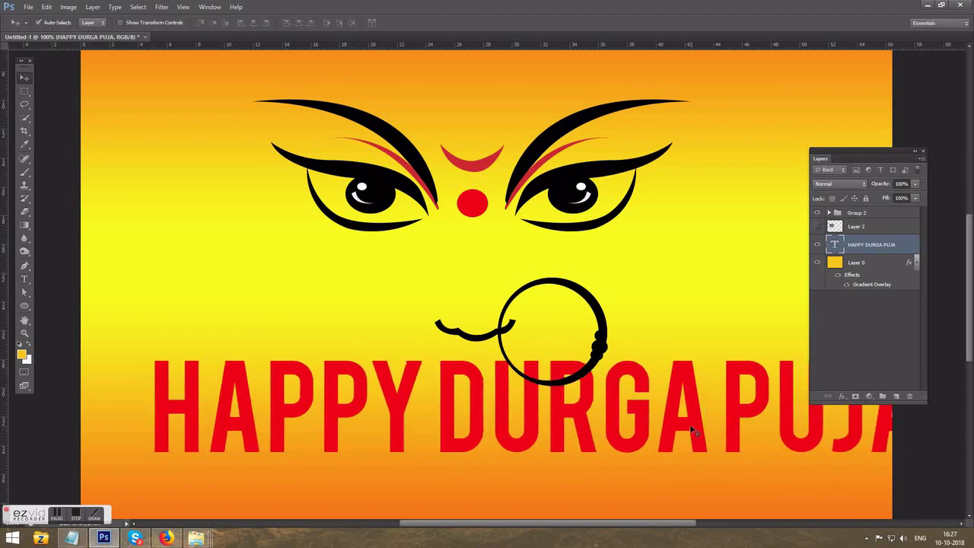
pyautogui.hotkey('ctrl', 't')
pyautogui.moveTo(926, 465); pyautogui.dragTo(712, 435)
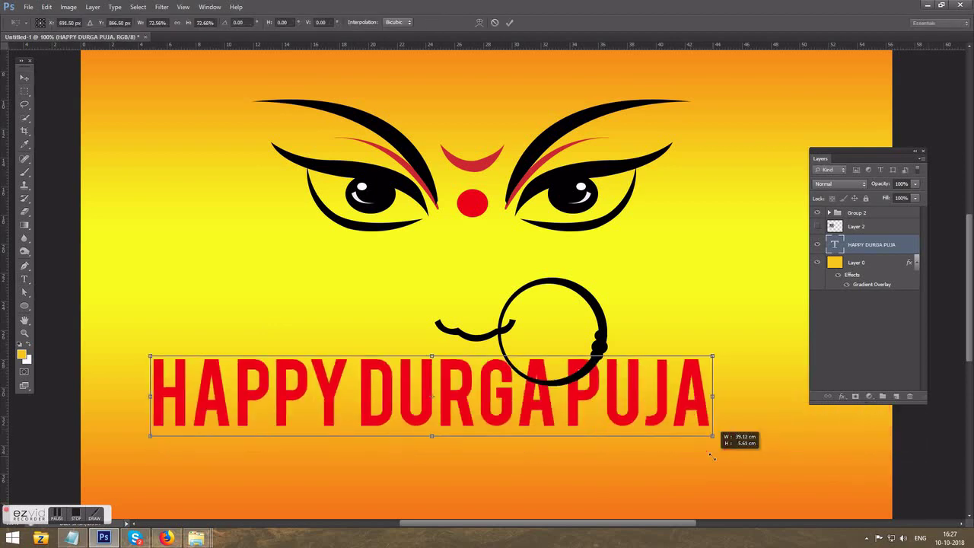
pyautogui.press('Return')
pyautogui.moveTo(578, 417); pyautogui.dragTo(606, 462)
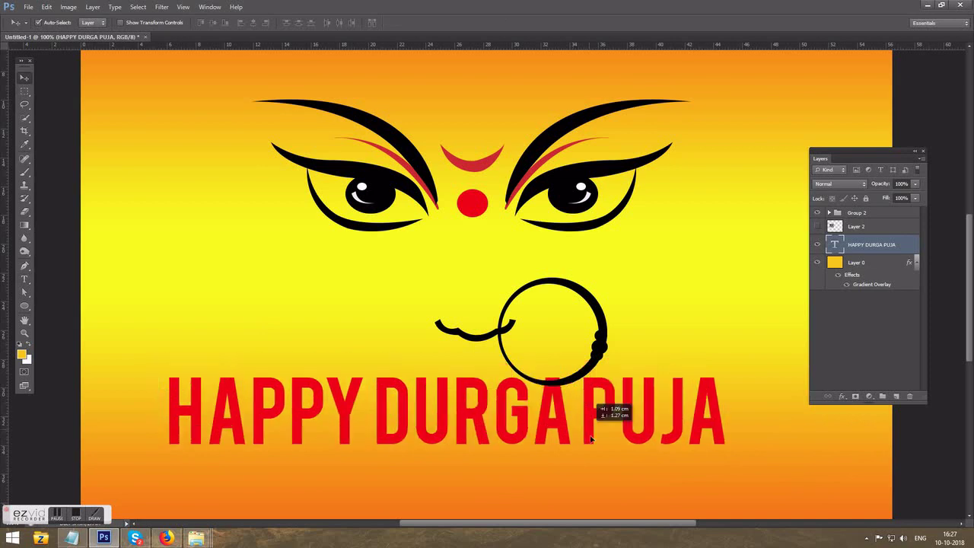
# Nudge the face group (Group 2) up and shift the heading slightly up-right.
pyautogui.click(856, 213)
pyautogui.press('Up')
pyautogui.press('Up')
pyautogui.press('Up')
pyautogui.press('Up')
pyautogui.press('Up')
pyautogui.press('Up')
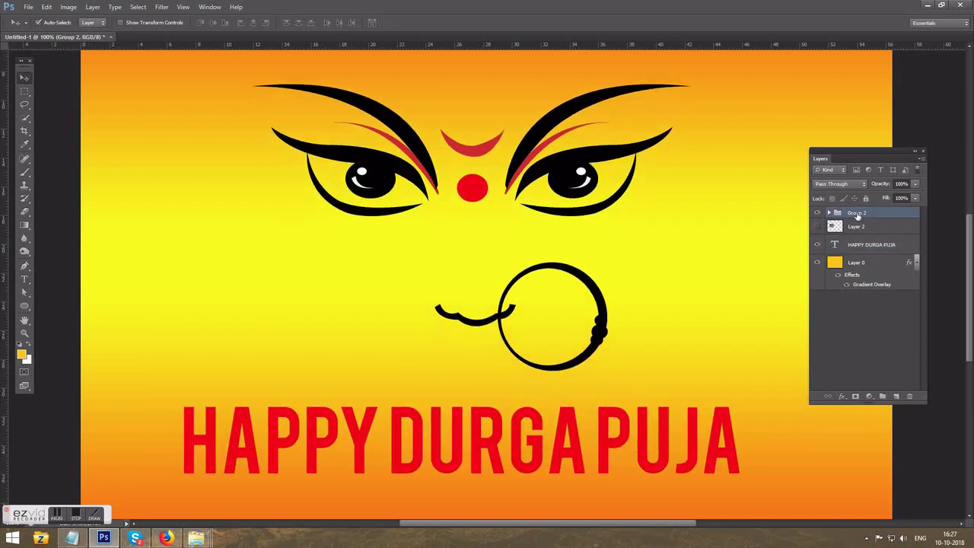
pyautogui.moveTo(624, 423); pyautogui.dragTo(635, 413)
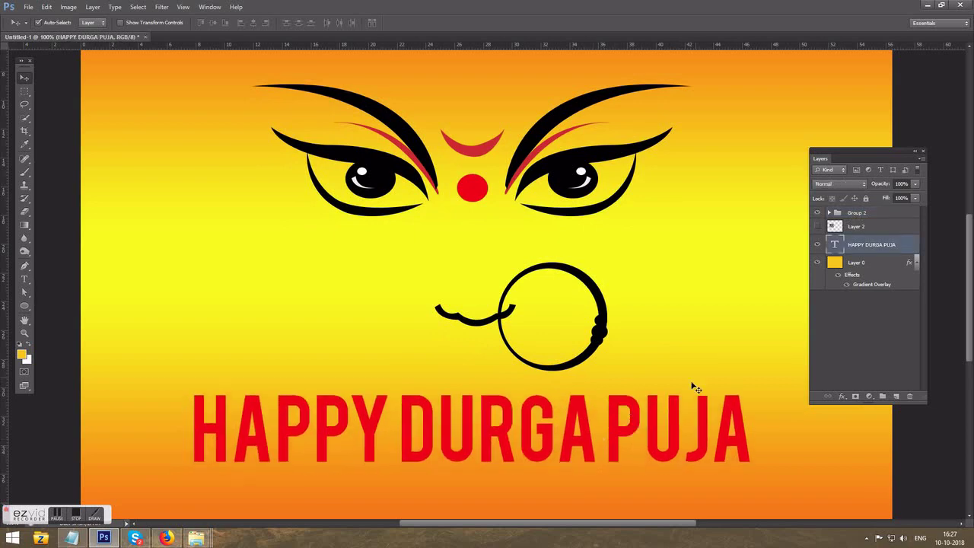
# Change the heading font to Raleway in the Black style.
pyautogui.press('t')
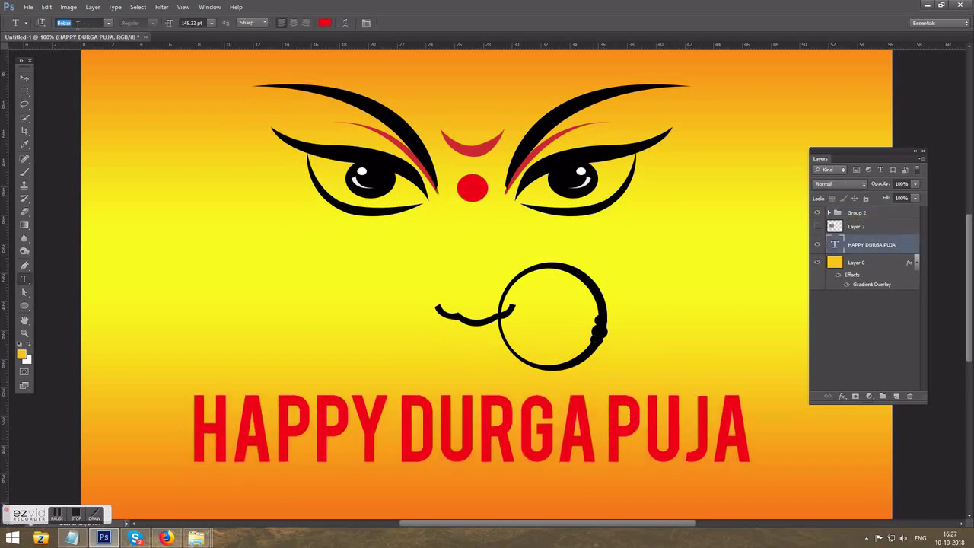
pyautogui.write('Raleway')
pyautogui.press('Return')
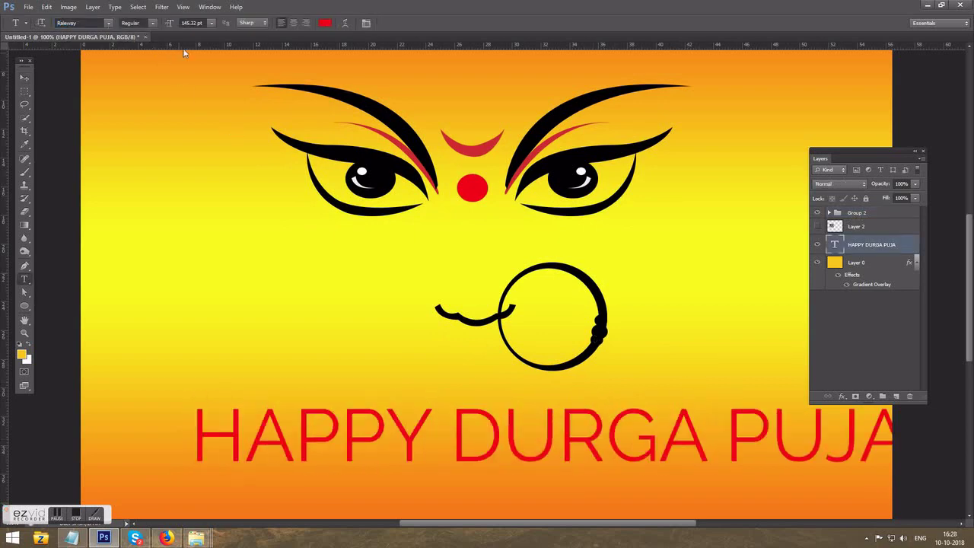
pyautogui.click(213, 24)
pyautogui.click(153, 24)
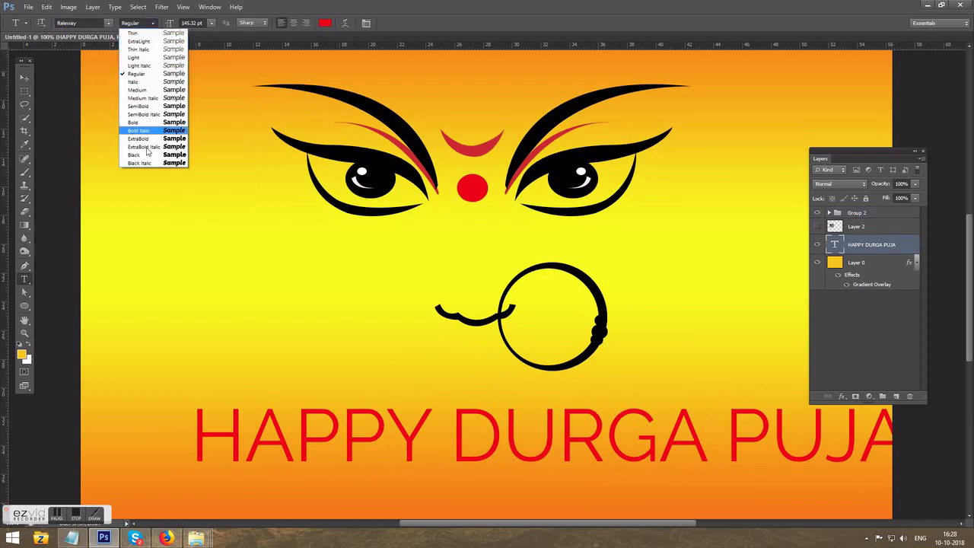
pyautogui.click(144, 154)
# Set the heading size to 100 pt and centre it beneath the face.
pyautogui.click(212, 24)
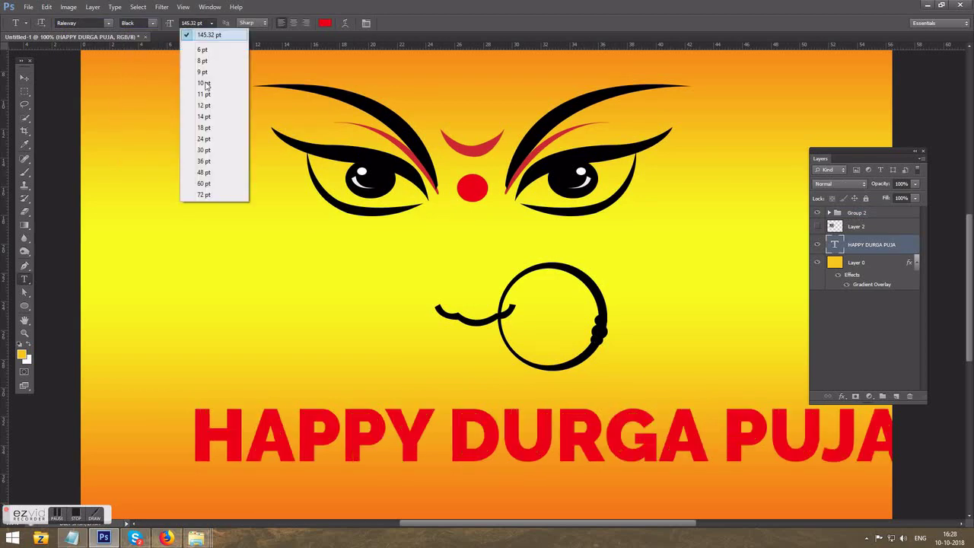
pyautogui.click(214, 195)
pyautogui.click(191, 23)
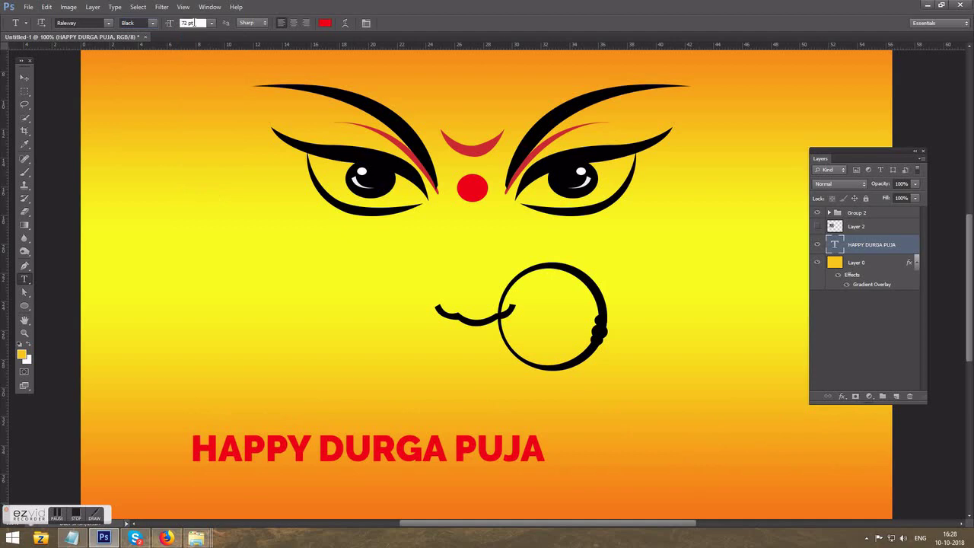
pyautogui.press('Return')
pyautogui.click(25, 77)
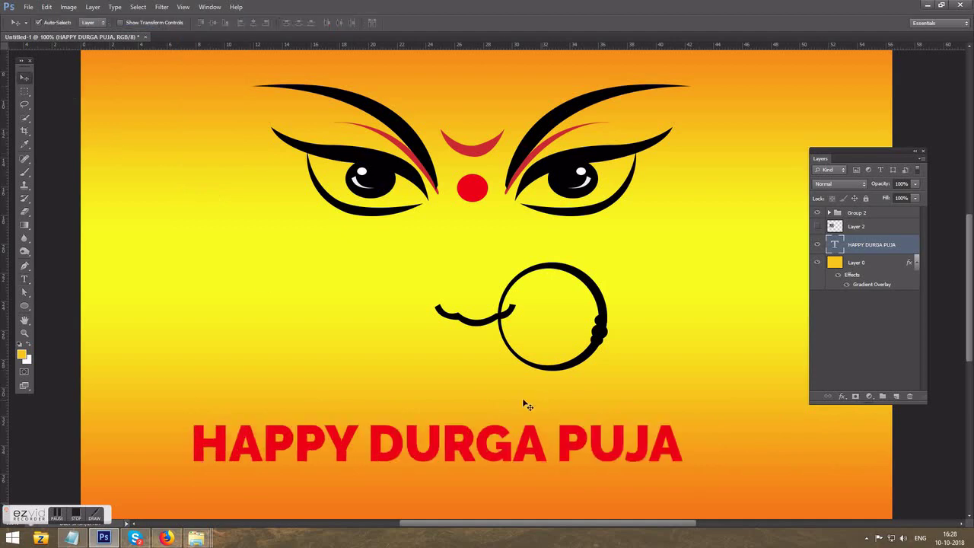
pyautogui.moveTo(523, 444); pyautogui.dragTo(560, 431)
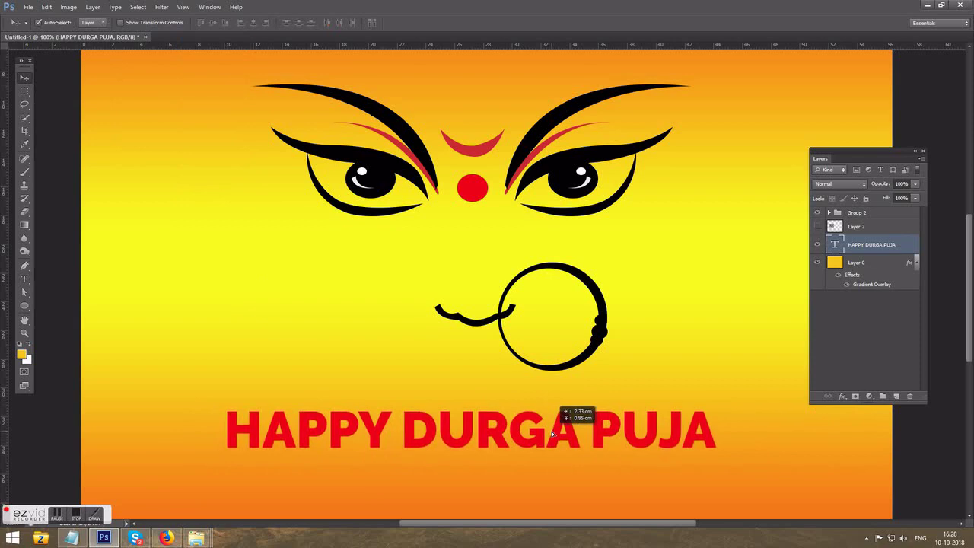
# Give the heading a drop shadow and white (#ffffff) stroke, then nudge it right.
pyautogui.click(842, 398)
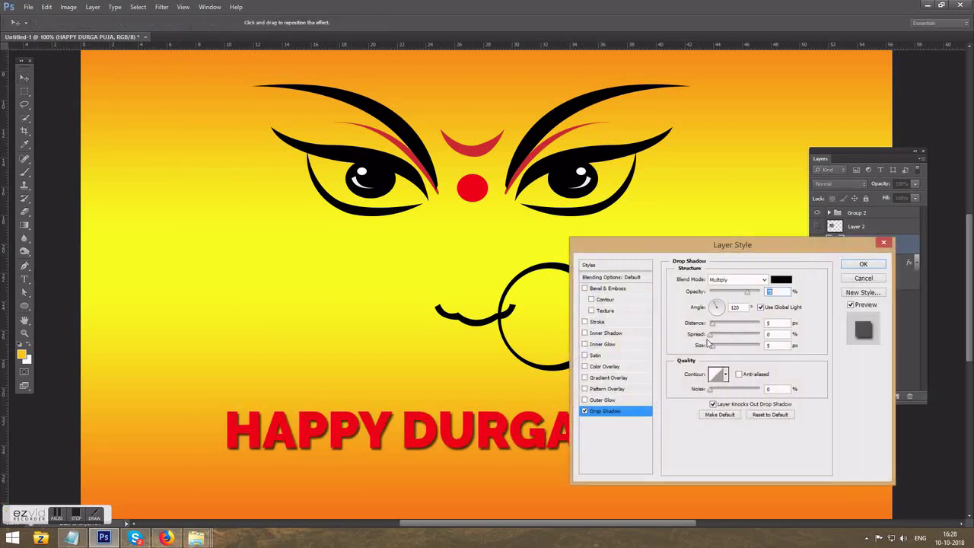
pyautogui.click(598, 322)
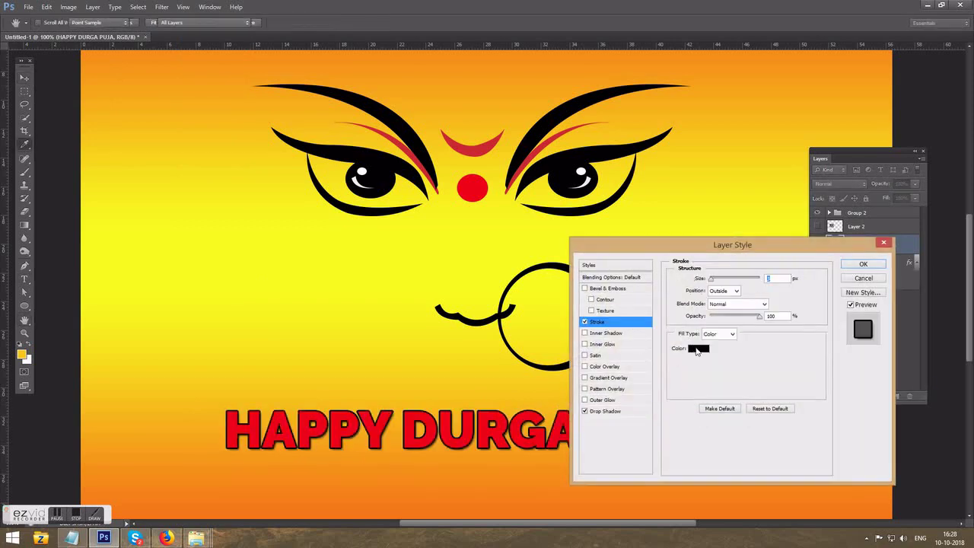
pyautogui.click(698, 348)
pyautogui.moveTo(320, 337); pyautogui.dragTo(273, 302)
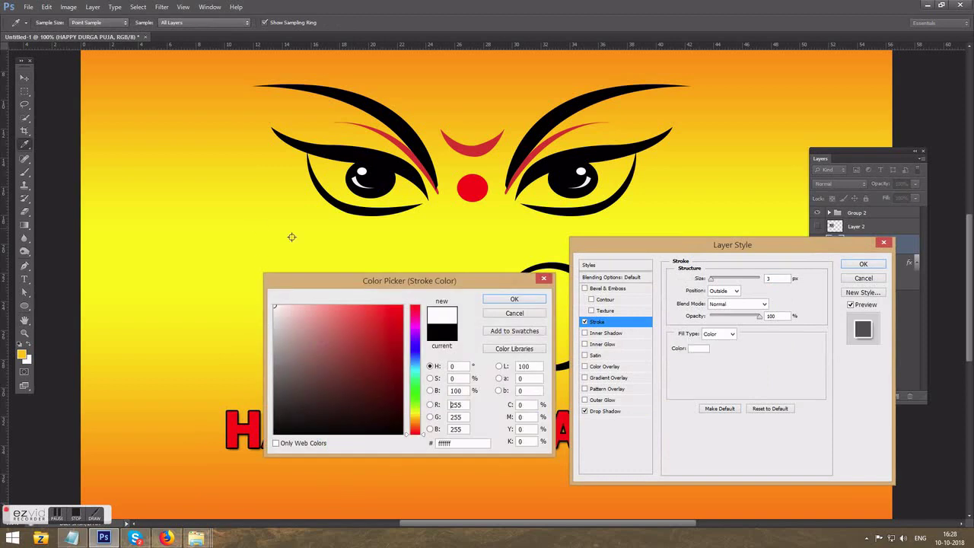
pyautogui.click(515, 300)
pyautogui.click(858, 267)
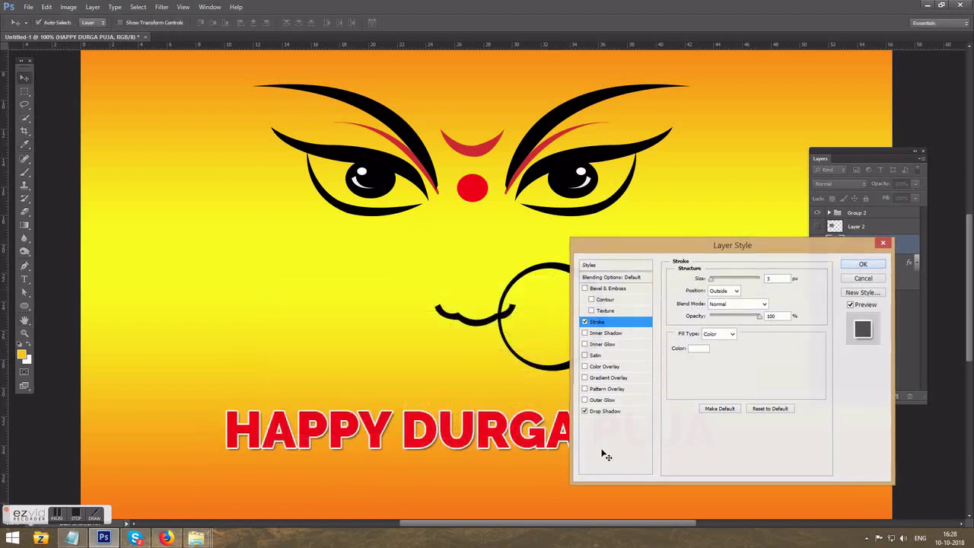
pyautogui.moveTo(557, 434); pyautogui.dragTo(567, 432)
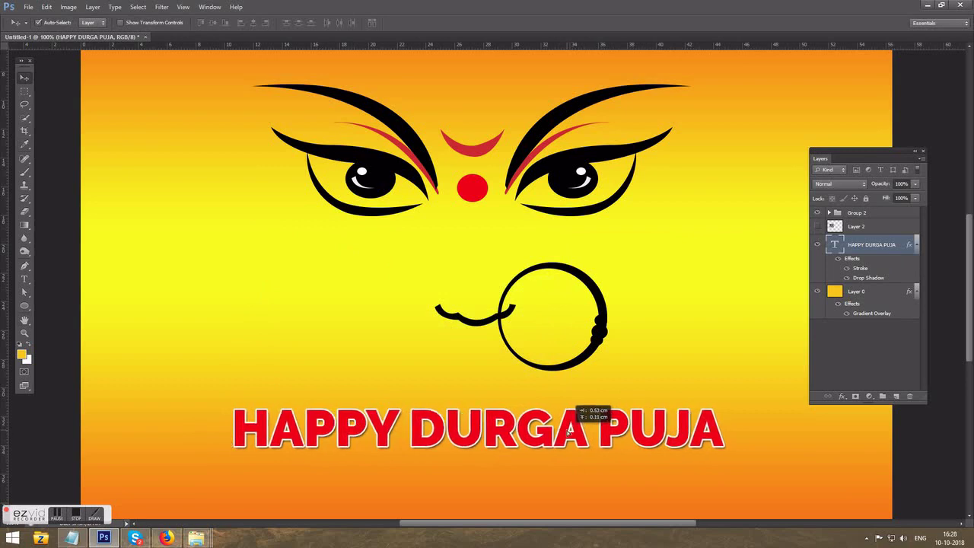
# Enlarge the heading to about 123%, hide the panels, and centre it along the bottom.
pyautogui.hotkey('ctrl', 't')
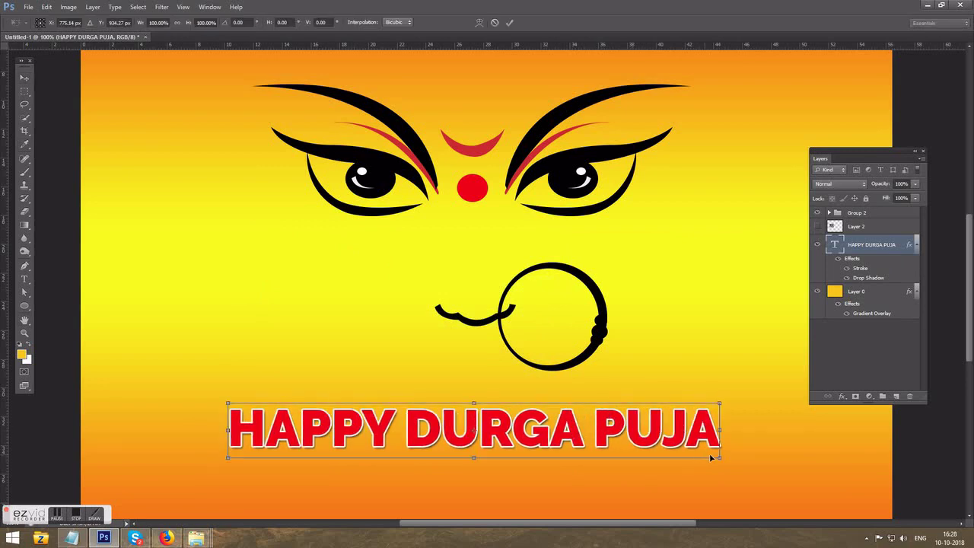
pyautogui.moveTo(720, 458); pyautogui.dragTo(776, 462)
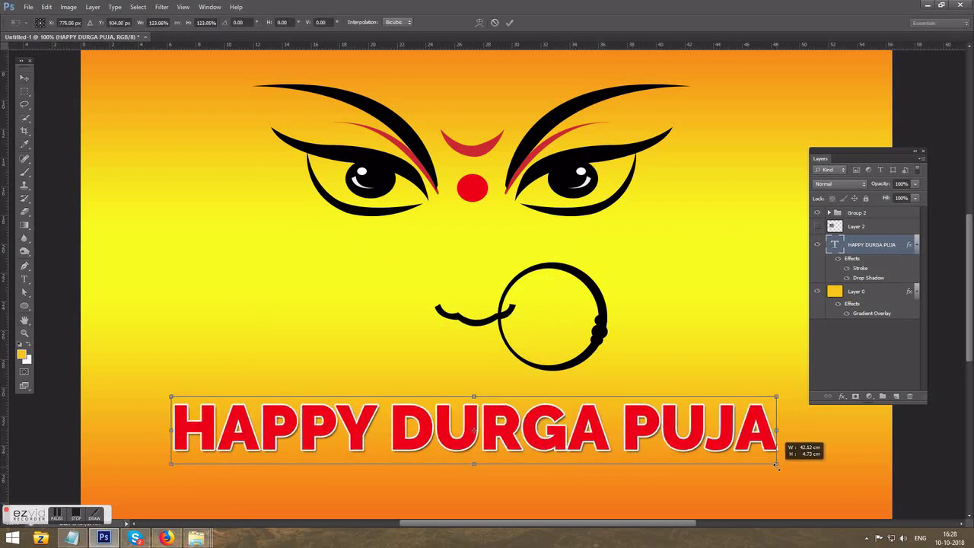
pyautogui.press('Return')
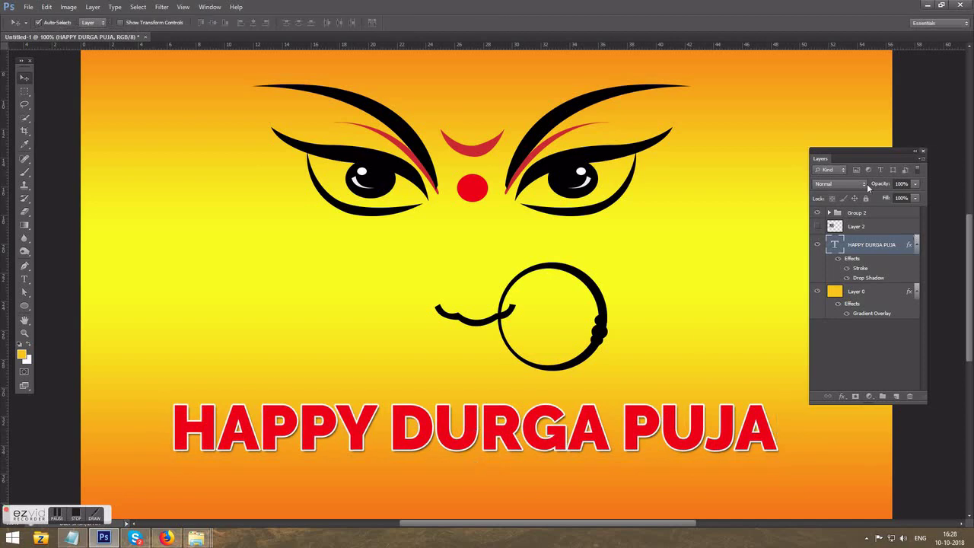
pyautogui.press('F7')
pyautogui.moveTo(575, 423); pyautogui.dragTo(578, 427)
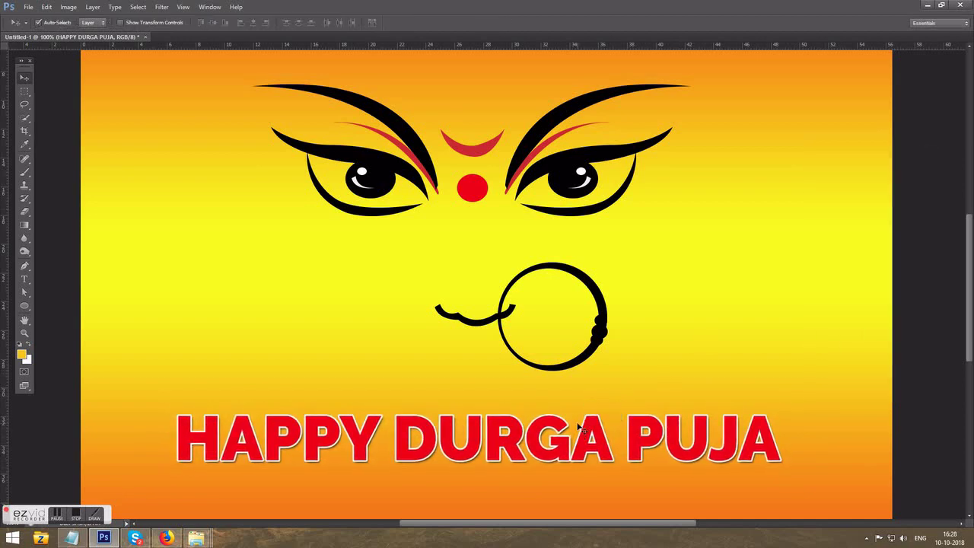